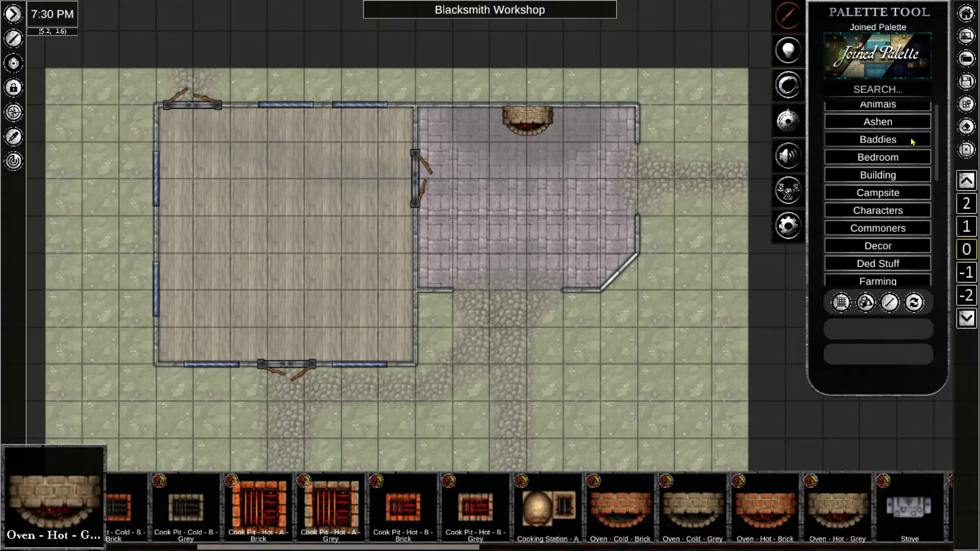
Place two wooden barrels from the Ashen set in the stone-floored forge room's lower-left corner.
{"action": "left_click", "coordinate": [912, 125]}
{"action": "scroll", "coordinate": [772, 500], "scroll_direction": "down", "scroll_amount": 7}
{"action": "scroll", "coordinate": [771, 496], "scroll_direction": "down", "scroll_amount": 1}
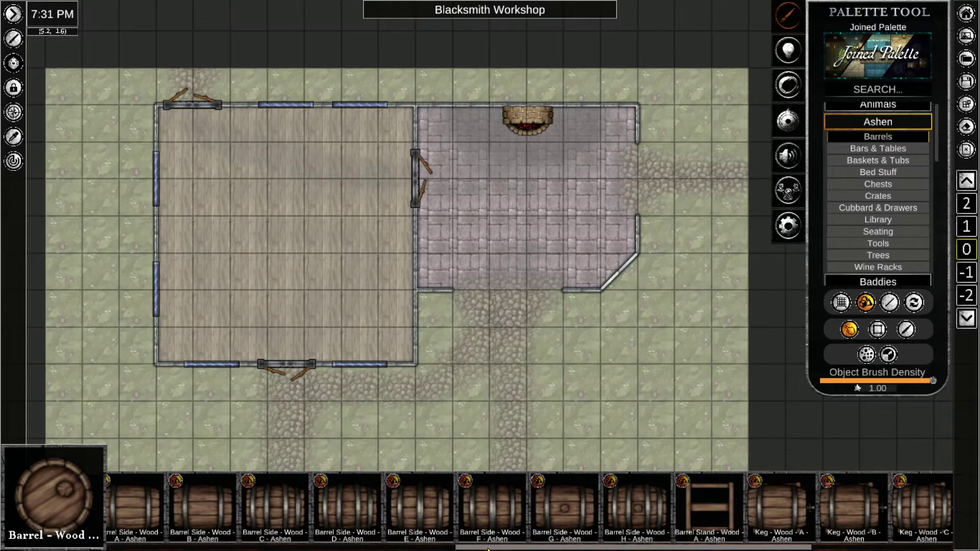
{"action": "scroll", "coordinate": [644, 513], "scroll_direction": "up", "scroll_amount": 5}
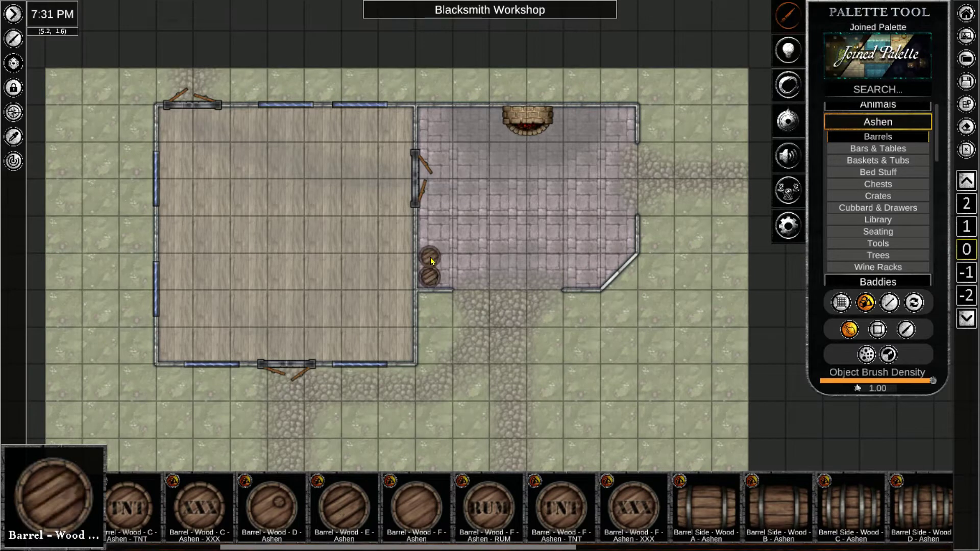
Place a rectangular Ashen wooden table on the forge floor near the diagonal wall.
{"action": "left_click", "coordinate": [883, 149]}
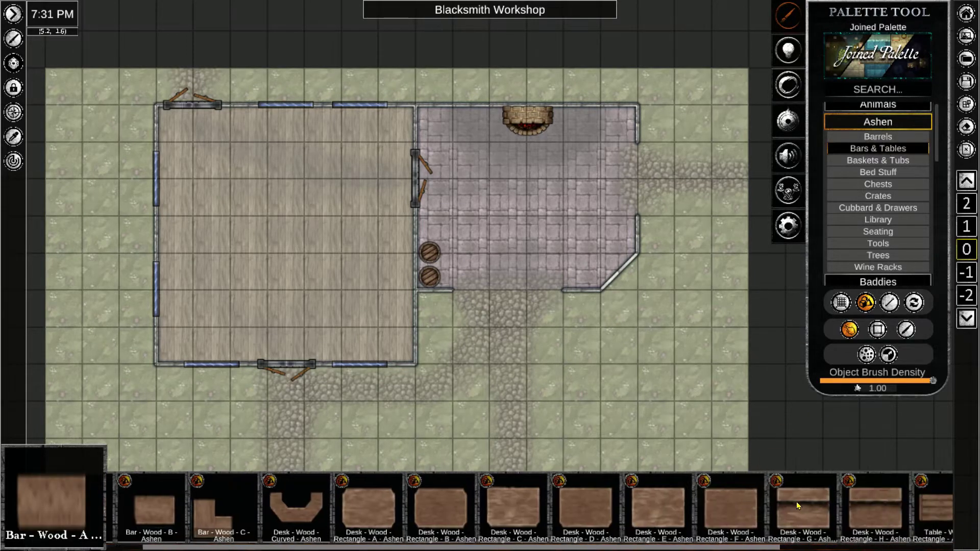
{"action": "scroll", "coordinate": [715, 503], "scroll_direction": "down", "scroll_amount": 5}
{"action": "left_click", "coordinate": [640, 509]}
{"action": "scroll", "coordinate": [523, 268], "scroll_direction": "up", "scroll_amount": 2}
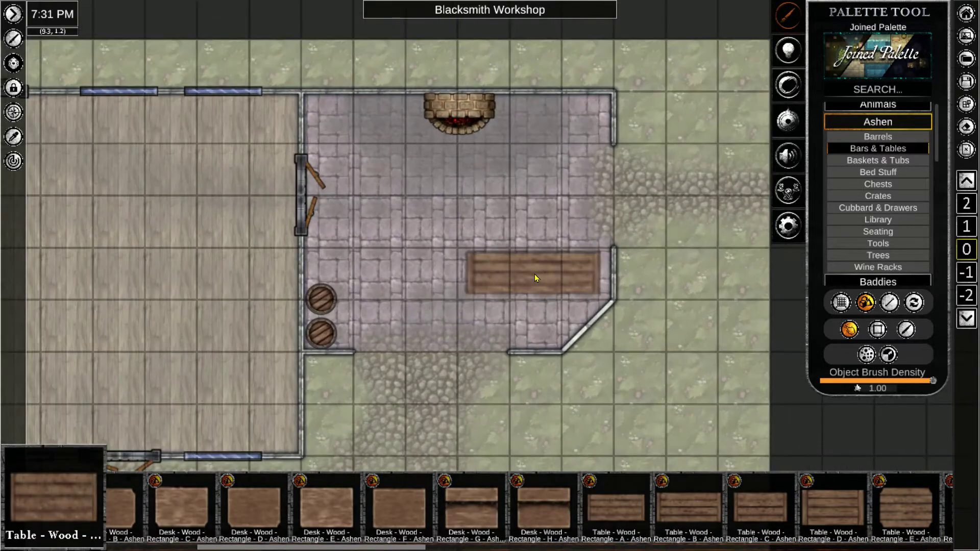
{"action": "left_click", "coordinate": [546, 287]}
Rotate the new table parallel to the diagonal wall, move it against that wall and scale it down slightly.
{"action": "right_click", "coordinate": [547, 287]}
{"action": "left_click_drag", "start_coordinate": [545, 366], "coordinate": [606, 349]}
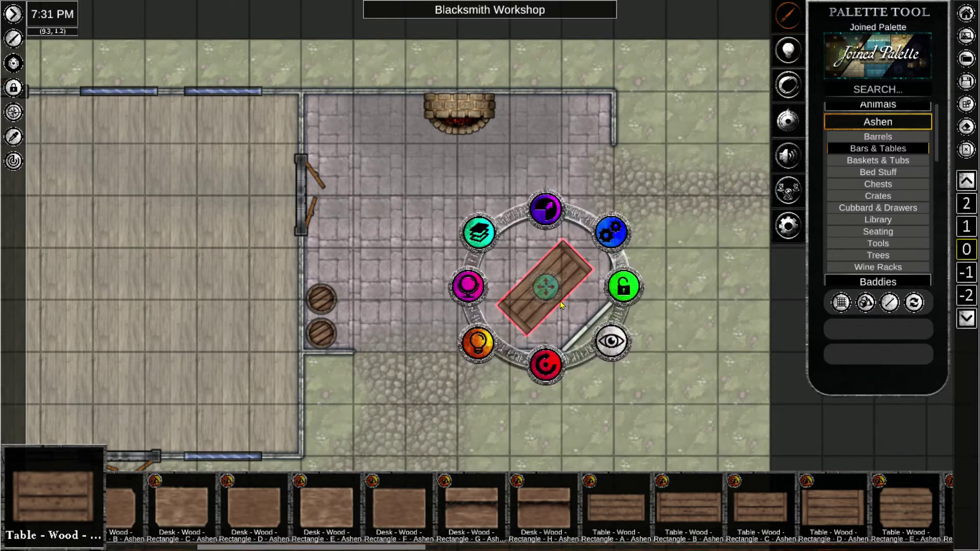
{"action": "left_click_drag", "start_coordinate": [545, 287], "coordinate": [571, 308]}
{"action": "mouse_move", "coordinate": [569, 228]}
{"action": "left_mouse_down"}
{"action": "mouse_move", "coordinate": [561, 247]}
{"action": "mouse_move", "coordinate": [565, 238]}
{"action": "left_mouse_up"}
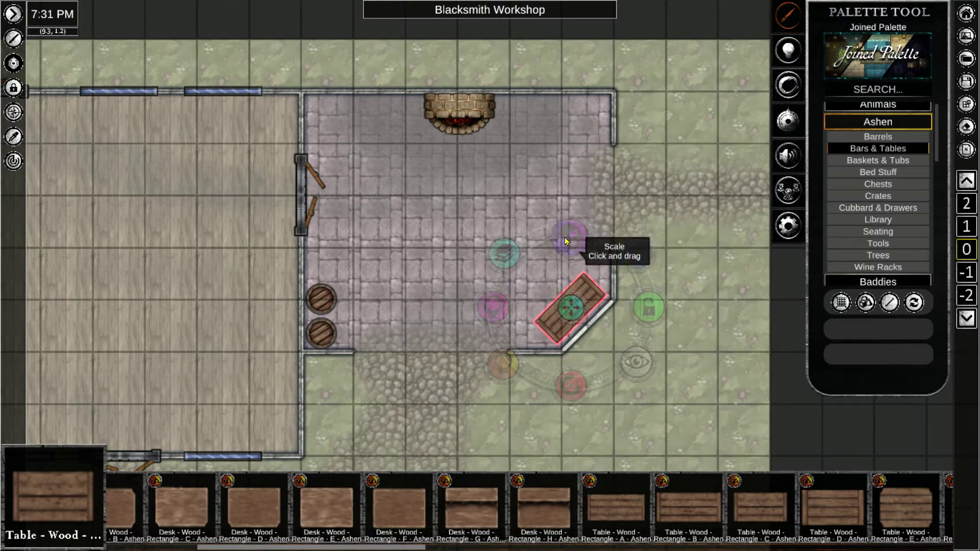
{"action": "left_click", "coordinate": [694, 252]}
Enlarge the oven at the forge room's upper wall and keep its back against that wall.
{"action": "left_click", "coordinate": [459, 110]}
{"action": "left_click_drag", "start_coordinate": [486, 42], "coordinate": [454, 118]}
{"action": "left_click", "coordinate": [688, 217]}
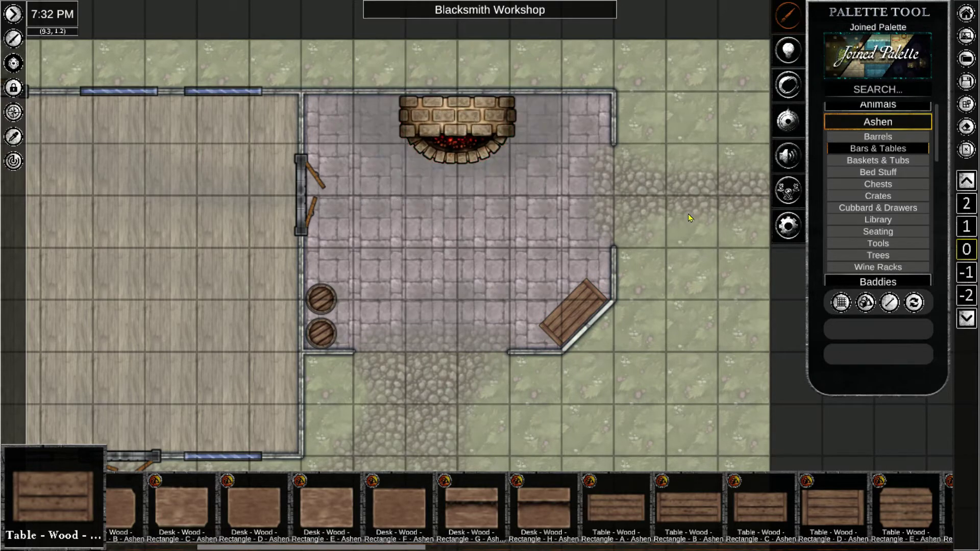
Place a wooden table in the corner left of the oven and a small full wooden bath tub to its right.
{"action": "left_click", "coordinate": [702, 509]}
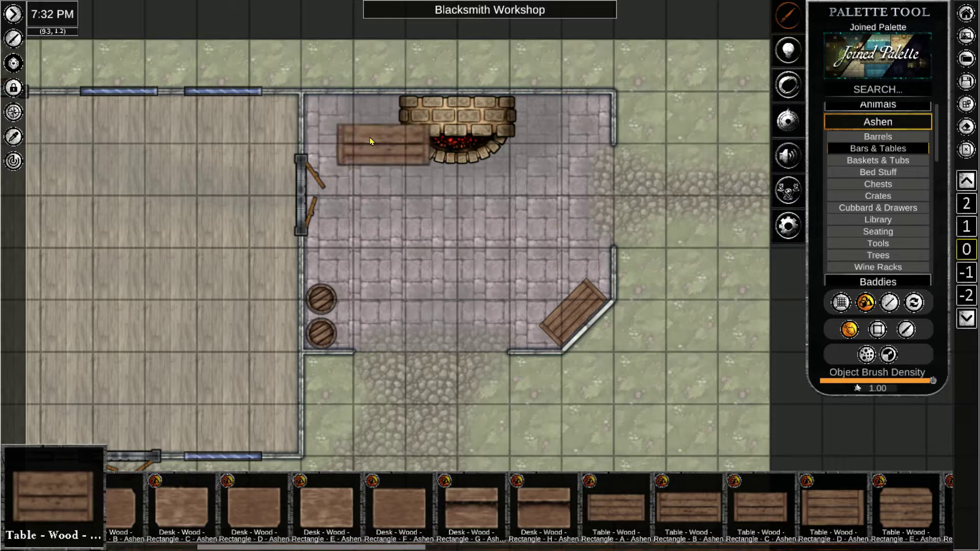
{"action": "left_click", "coordinate": [354, 117]}
{"action": "left_click", "coordinate": [902, 162]}
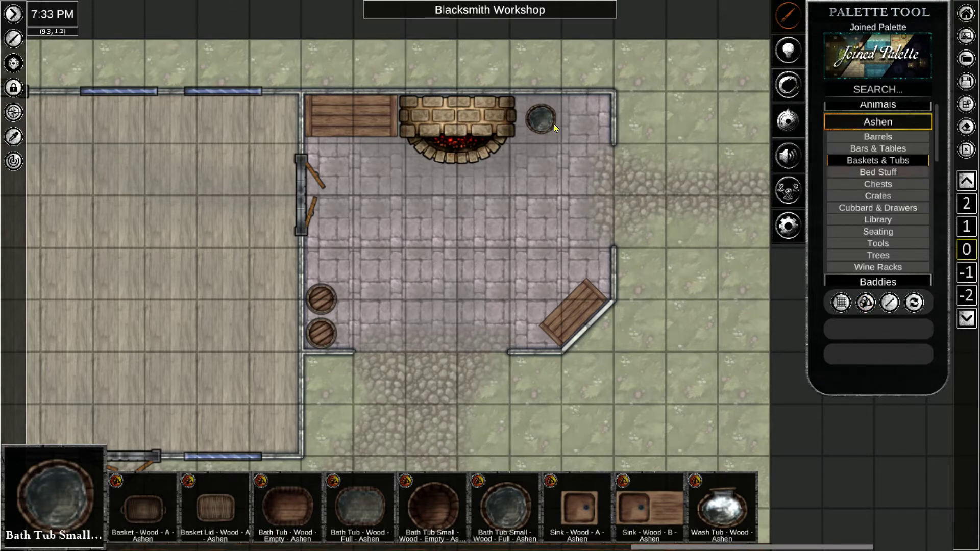
Place Sign - Clear B from the Outside objects on the wooden-floored room's outer wall near its lower-right corner.
{"action": "scroll", "coordinate": [907, 173], "scroll_direction": "down", "scroll_amount": 2}
{"action": "left_click", "coordinate": [906, 213]}
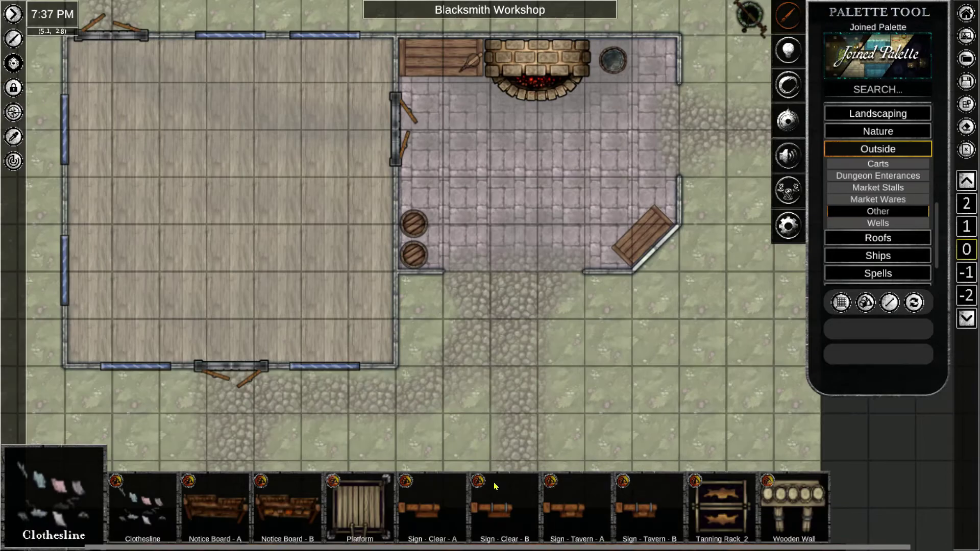
{"action": "left_click", "coordinate": [496, 511]}
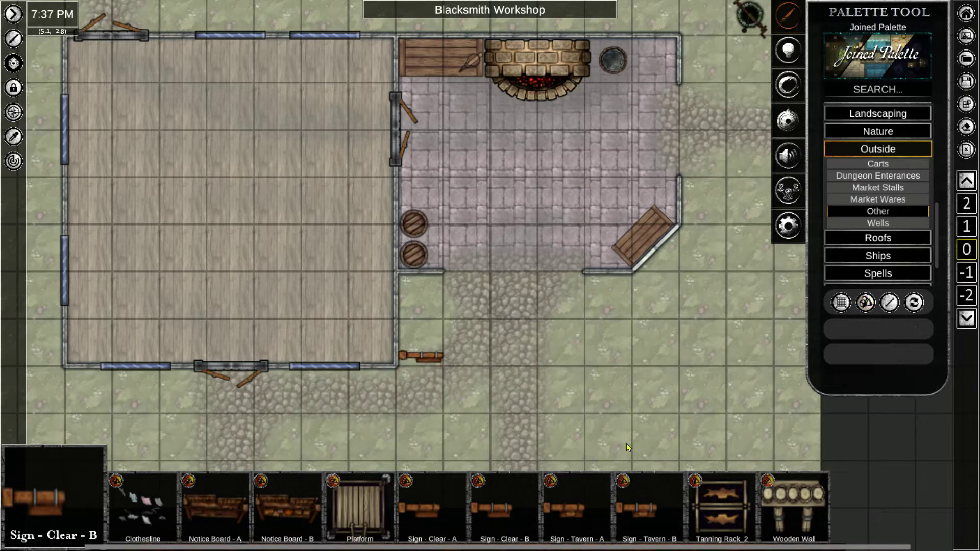
Lay small weapons on the table beside the oven, using the Dagger and Handaxe objects.
{"action": "scroll", "coordinate": [901, 256], "scroll_direction": "down", "scroll_amount": 2}
{"action": "left_click", "coordinate": [902, 279]}
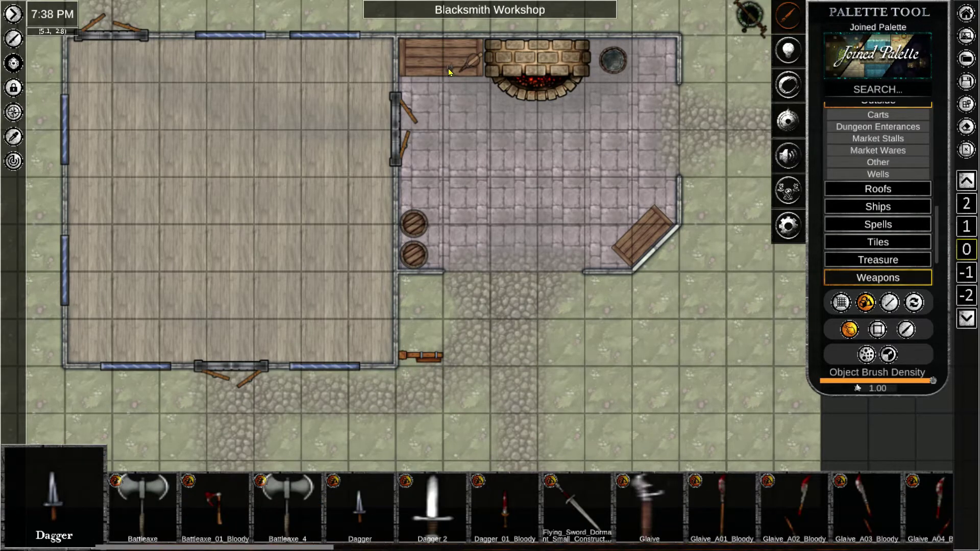
{"action": "scroll", "coordinate": [735, 510], "scroll_direction": "down", "scroll_amount": 10}
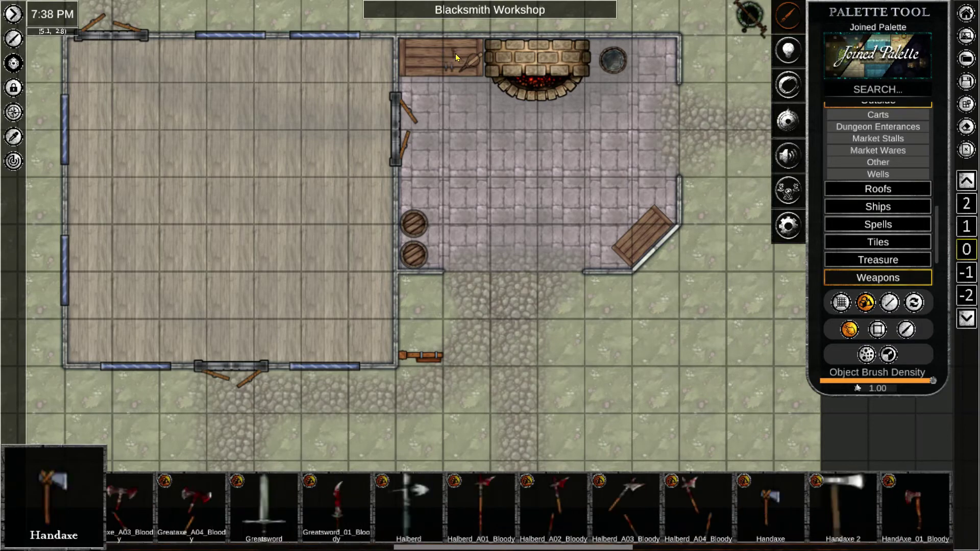
Place a Longsword 2 across the end of the diagonal table.
{"action": "scroll", "coordinate": [706, 499], "scroll_direction": "down", "scroll_amount": 8}
{"action": "left_click", "coordinate": [710, 503]}
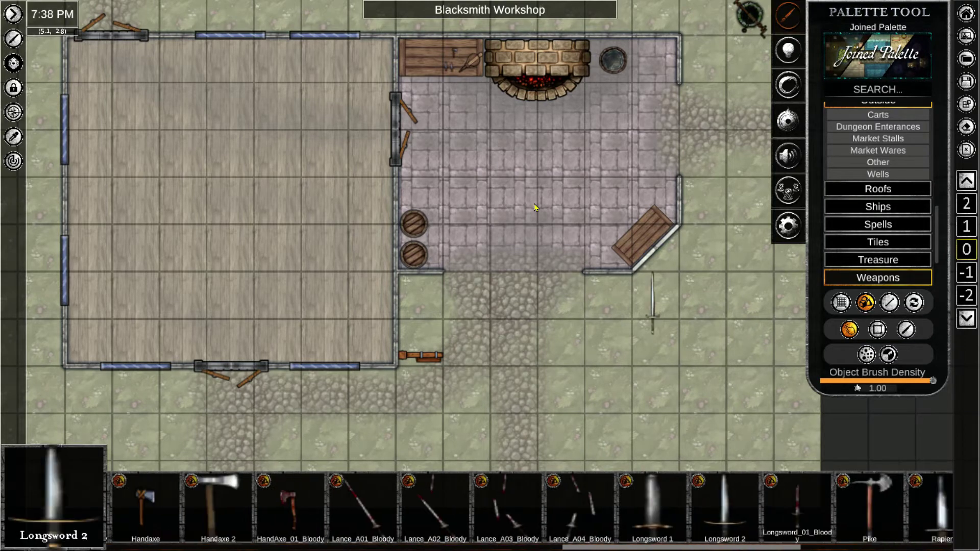
{"action": "left_click", "coordinate": [633, 234]}
Search the palette for "anvil" and limit the results to images only.
{"action": "scroll", "coordinate": [740, 501], "scroll_direction": "down", "scroll_amount": 8}
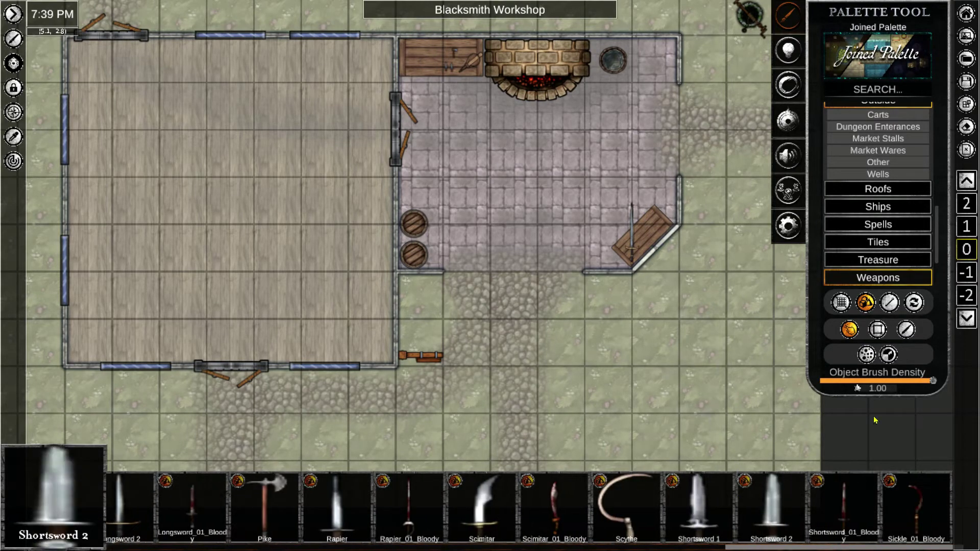
{"action": "scroll", "coordinate": [895, 148], "scroll_direction": "up", "scroll_amount": 2}
{"action": "left_click", "coordinate": [895, 139]}
{"action": "scroll", "coordinate": [895, 168], "scroll_direction": "up", "scroll_amount": 6}
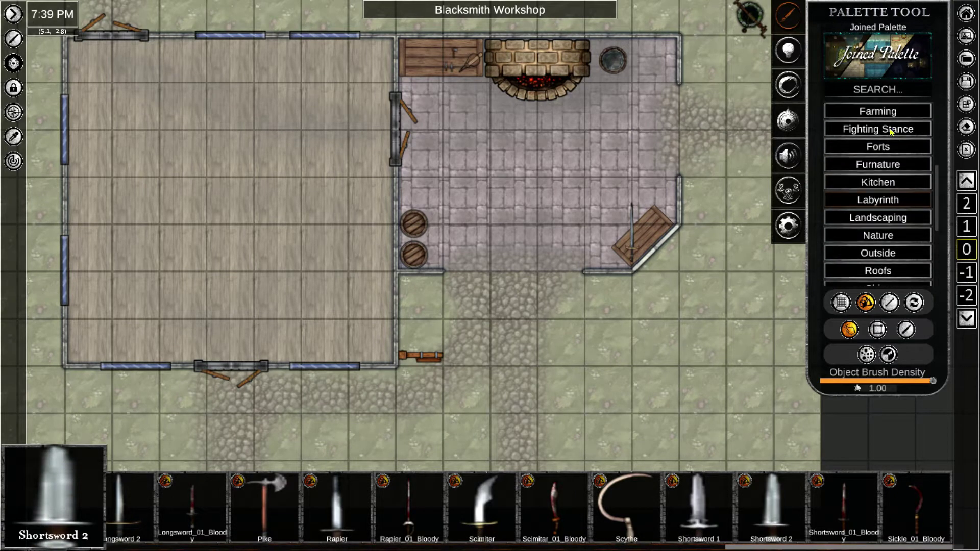
{"action": "left_click", "coordinate": [876, 91]}
{"action": "type", "text": "anvil"}
{"action": "left_click", "coordinate": [877, 116]}
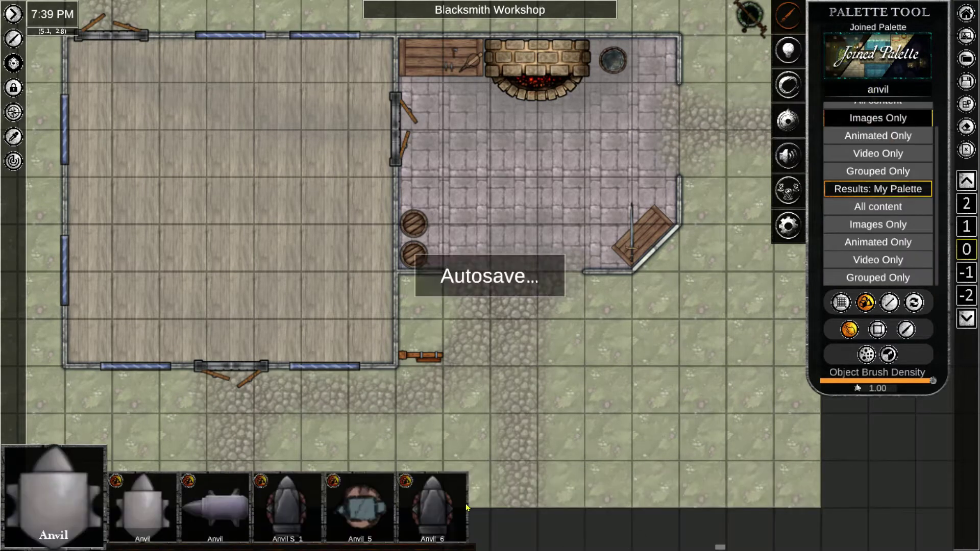
Compare the anvil variants and place the plain light-grey Anvil just below the water tub.
{"action": "left_click", "coordinate": [218, 507]}
{"action": "left_click", "coordinate": [287, 520]}
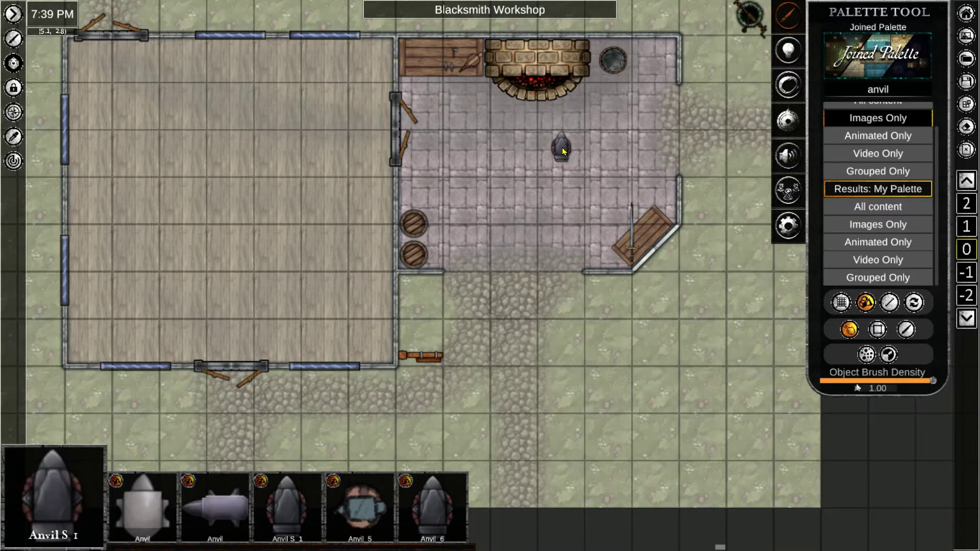
{"action": "left_click", "coordinate": [166, 509]}
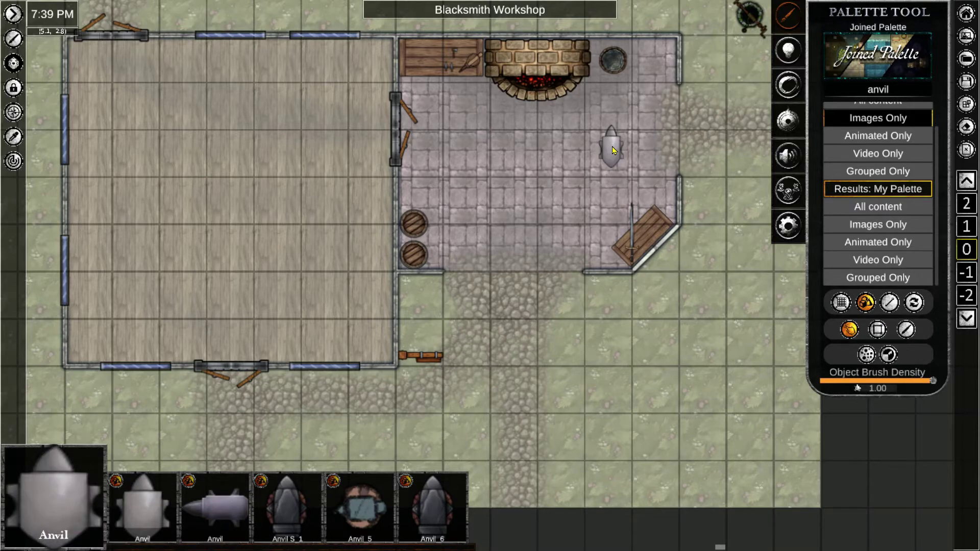
{"action": "left_click", "coordinate": [601, 111]}
{"action": "right_click", "coordinate": [673, 170]}
Clear the palette search, then turn the anvil diagonally and shift it towards the forge's right-hand doorway.
{"action": "left_click", "coordinate": [891, 90]}
{"action": "key", "text": "BackSpace"}
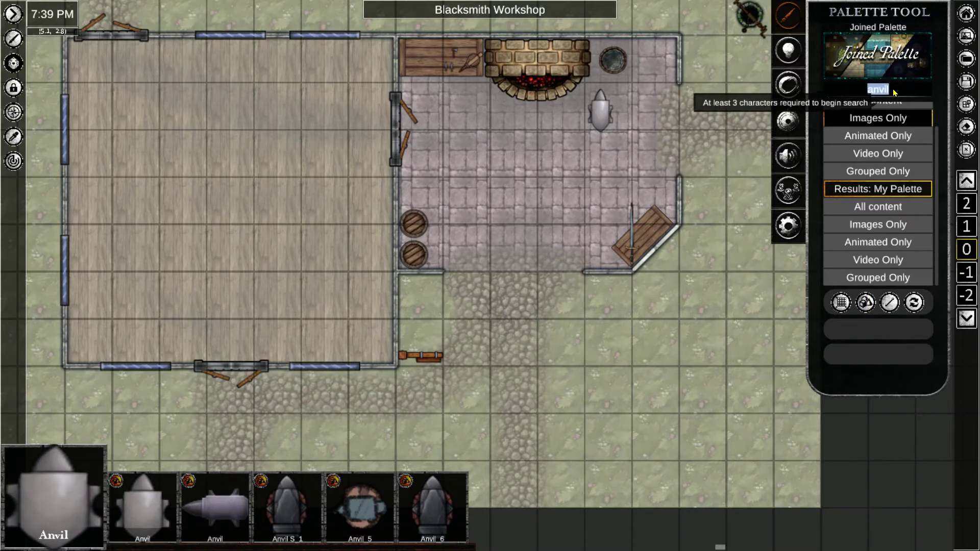
{"action": "left_click", "coordinate": [602, 108]}
{"action": "left_click_drag", "start_coordinate": [603, 108], "coordinate": [635, 88]}
Find the Tools objects in the Decor category and place a Hammer 2 on the anvil.
{"action": "scroll", "coordinate": [903, 207], "scroll_direction": "down", "scroll_amount": 1}
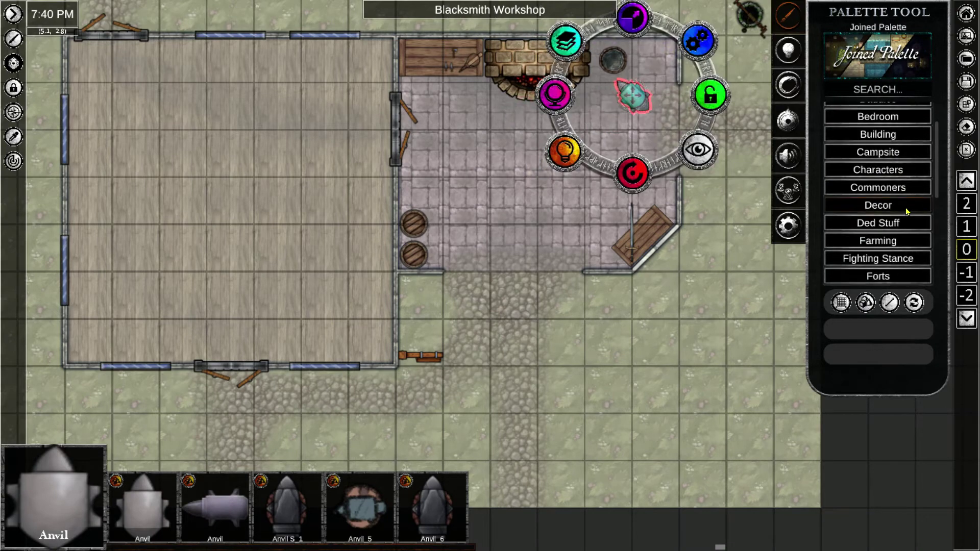
{"action": "left_click", "coordinate": [901, 197]}
{"action": "scroll", "coordinate": [735, 497], "scroll_direction": "down", "scroll_amount": 15}
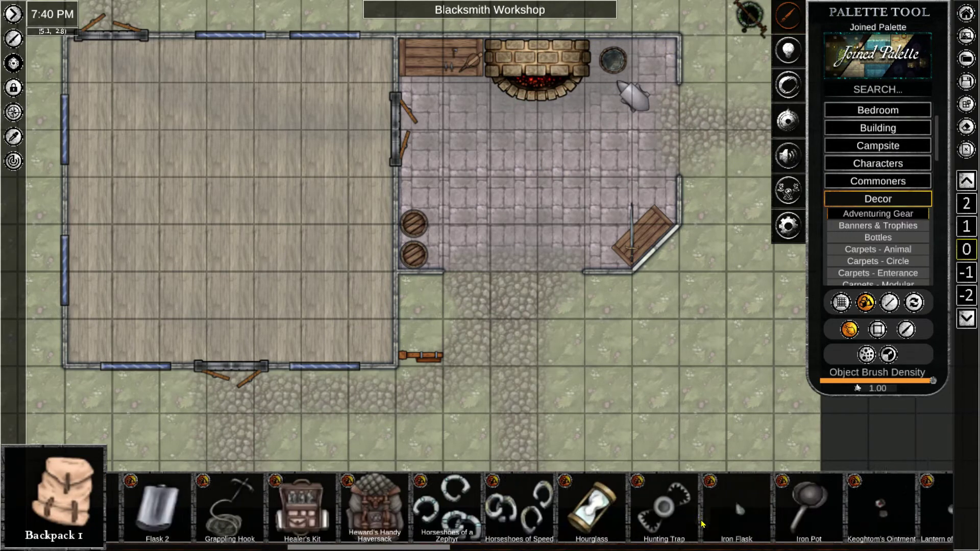
{"action": "scroll", "coordinate": [702, 524], "scroll_direction": "down", "scroll_amount": 20}
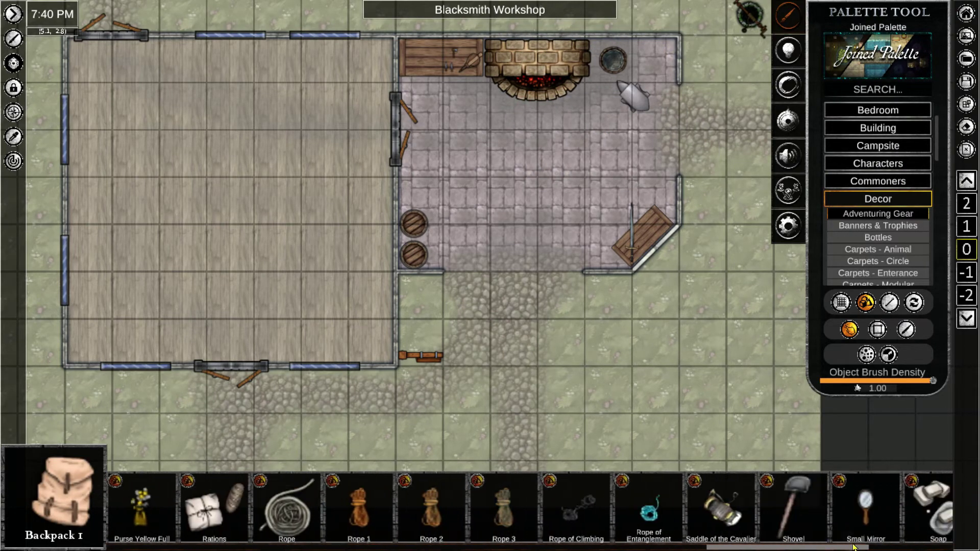
{"action": "scroll", "coordinate": [903, 228], "scroll_direction": "down", "scroll_amount": 6}
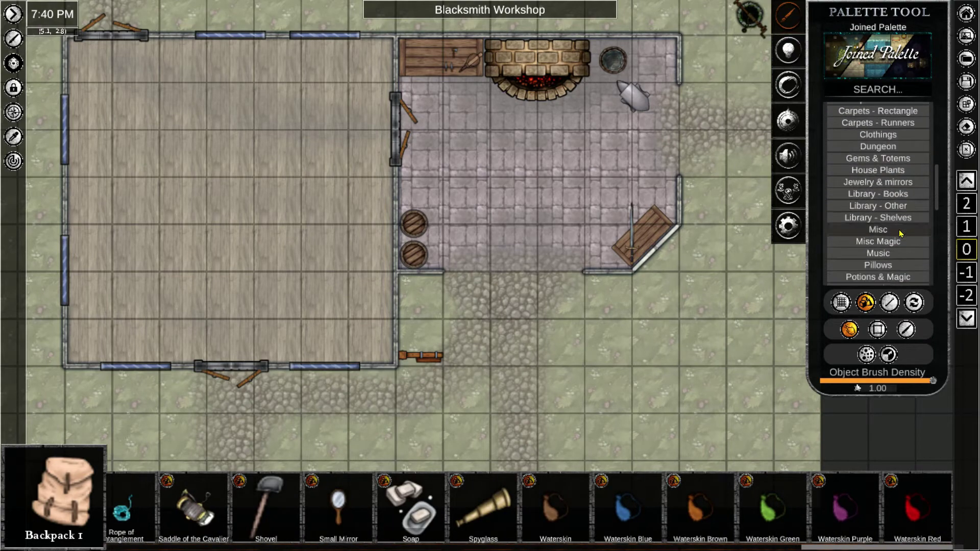
{"action": "left_click", "coordinate": [901, 229]}
{"action": "scroll", "coordinate": [879, 205], "scroll_direction": "down", "scroll_amount": 2}
{"action": "left_click", "coordinate": [879, 239]}
{"action": "scroll", "coordinate": [562, 505], "scroll_direction": "down", "scroll_amount": 5}
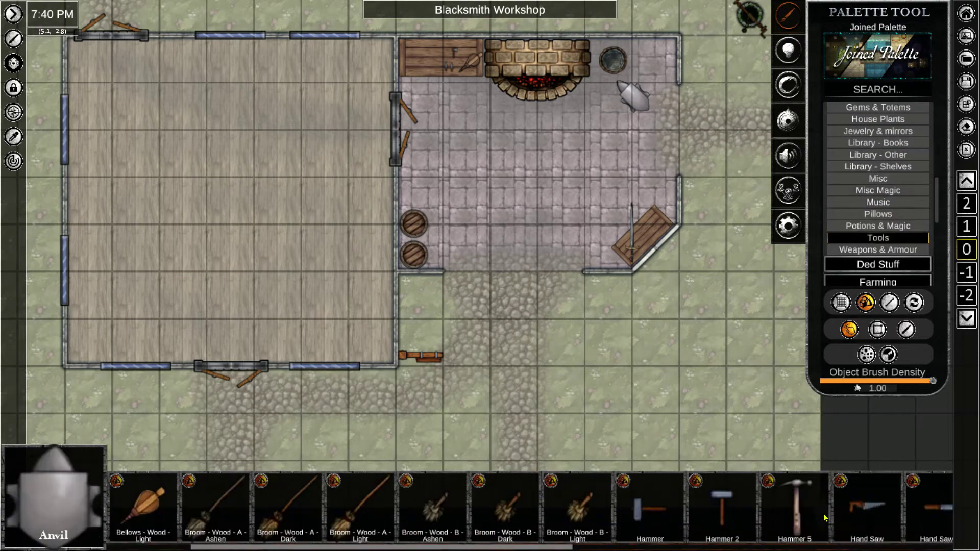
{"action": "left_click", "coordinate": [582, 508]}
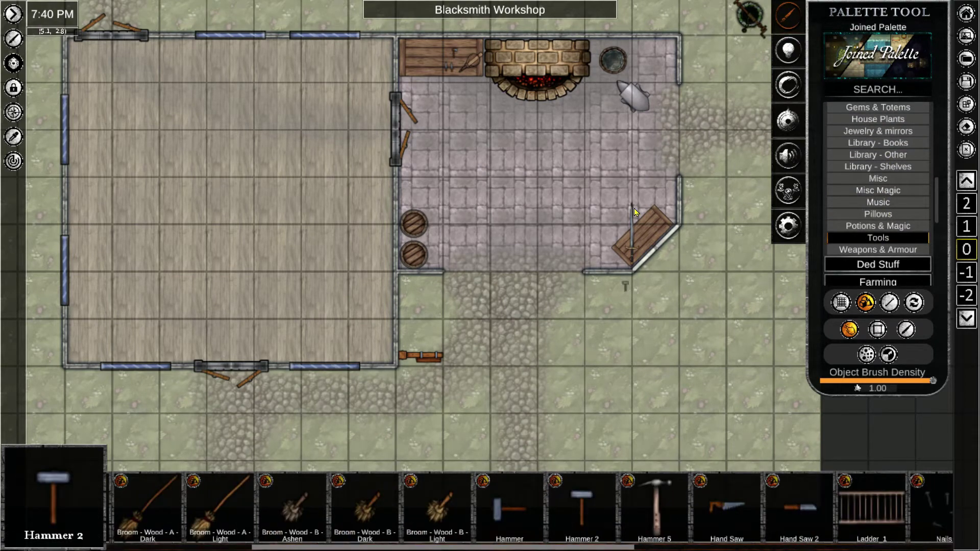
{"action": "left_click", "coordinate": [641, 101]}
Lay hand saws and Nails on the diagonal table.
{"action": "scroll", "coordinate": [778, 521], "scroll_direction": "down", "scroll_amount": 3}
{"action": "left_click", "coordinate": [740, 510]}
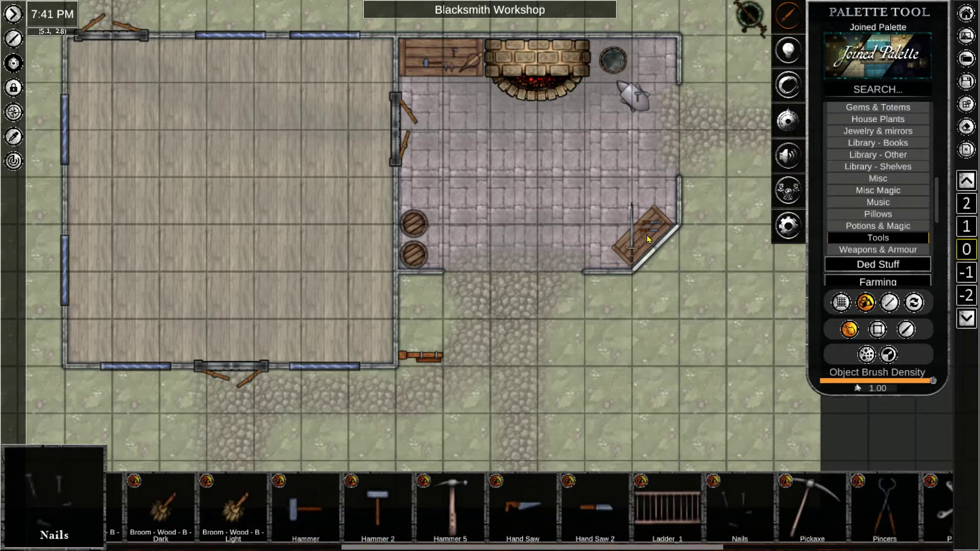
{"action": "left_click", "coordinate": [650, 237]}
Place the Pincers on the anvil beside the hammer.
{"action": "scroll", "coordinate": [674, 506], "scroll_direction": "down", "scroll_amount": 3}
{"action": "left_click", "coordinate": [669, 506]}
{"action": "left_click", "coordinate": [629, 98]}
Look through the remaining tools and the Weapons & Armour objects, including the shields and suits of armor.
{"action": "scroll", "coordinate": [734, 499], "scroll_direction": "down", "scroll_amount": 5}
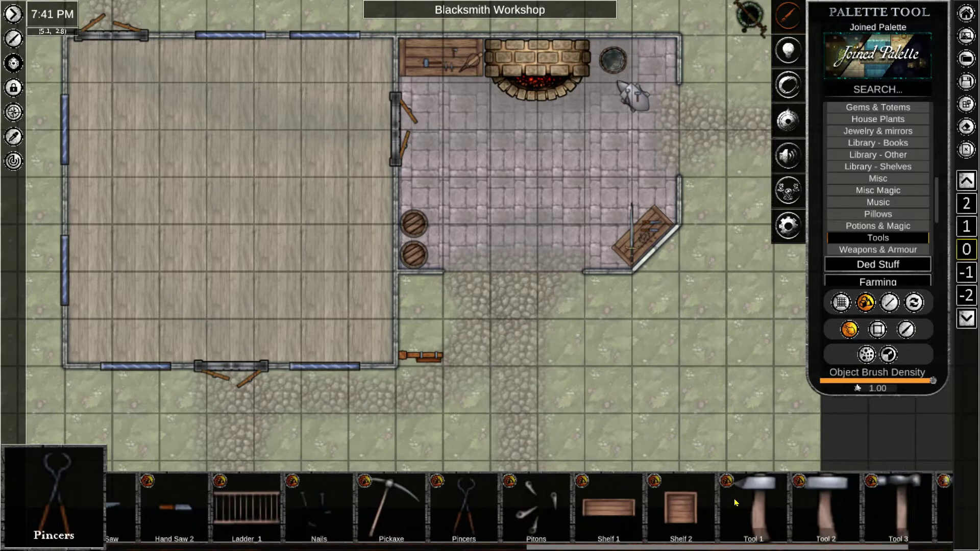
{"action": "left_click", "coordinate": [862, 250]}
{"action": "scroll", "coordinate": [724, 503], "scroll_direction": "down", "scroll_amount": 5}
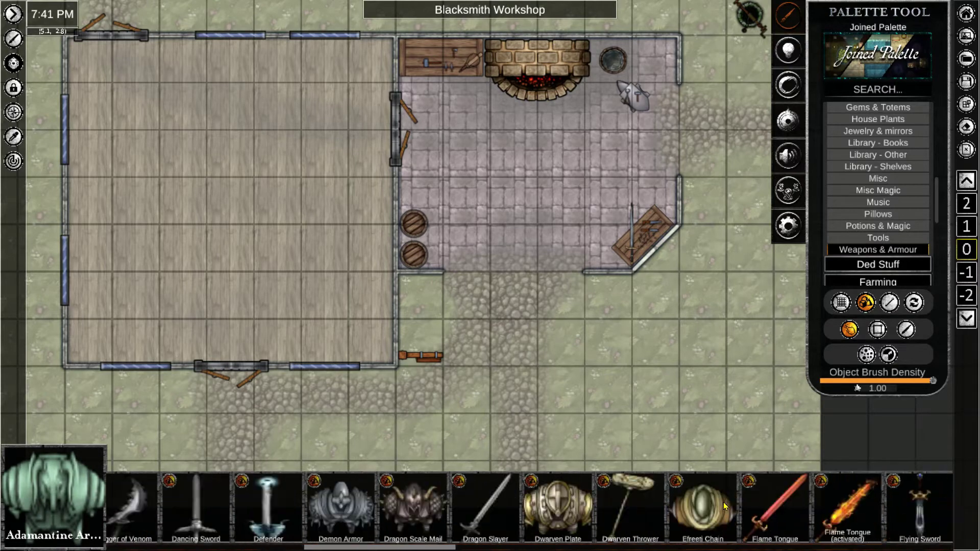
{"action": "scroll", "coordinate": [724, 507], "scroll_direction": "down", "scroll_amount": 10}
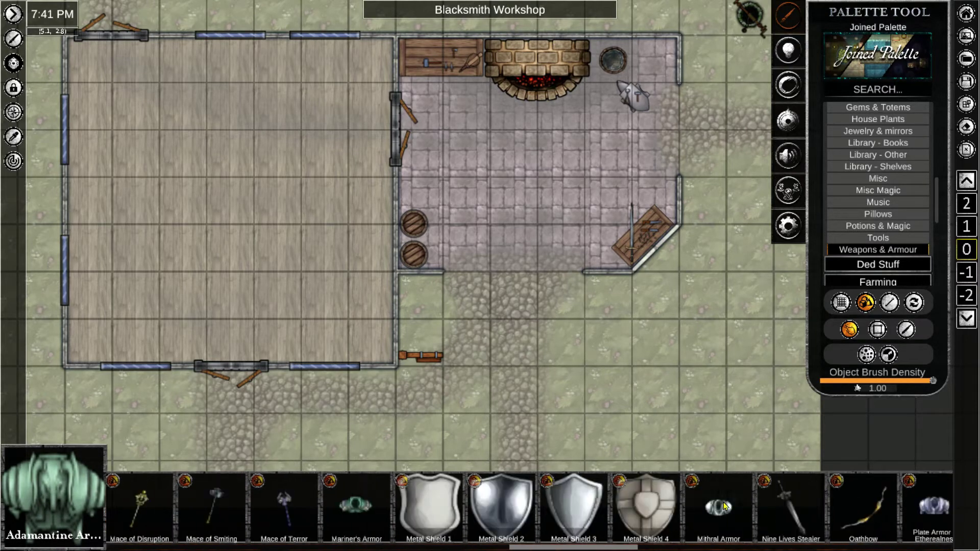
{"action": "scroll", "coordinate": [724, 507], "scroll_direction": "down", "scroll_amount": 10}
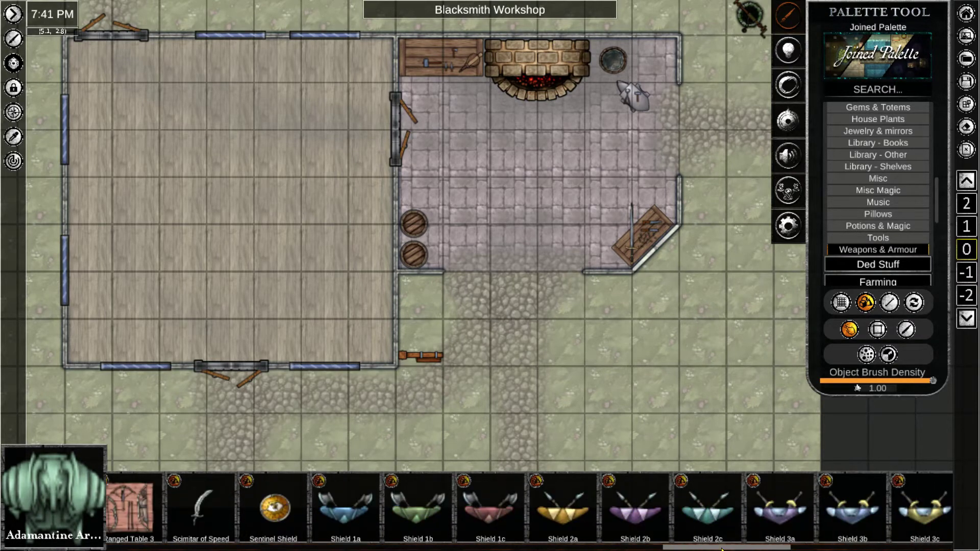
{"action": "scroll", "coordinate": [808, 547], "scroll_direction": "down", "scroll_amount": 4}
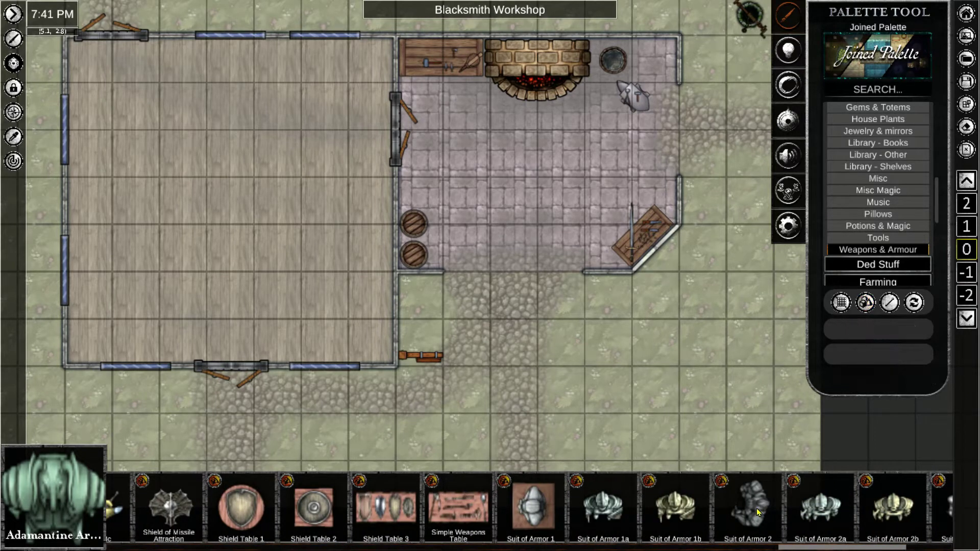
Search the palette for "wheel" and place a Grinding Wheel S_1 beside the diagonal table near the lower wall.
{"action": "left_click", "coordinate": [611, 62]}
{"action": "left_click_drag", "start_coordinate": [498, 149], "coordinate": [535, 239]}
{"action": "scroll", "coordinate": [473, 275], "scroll_direction": "up", "scroll_amount": 3}
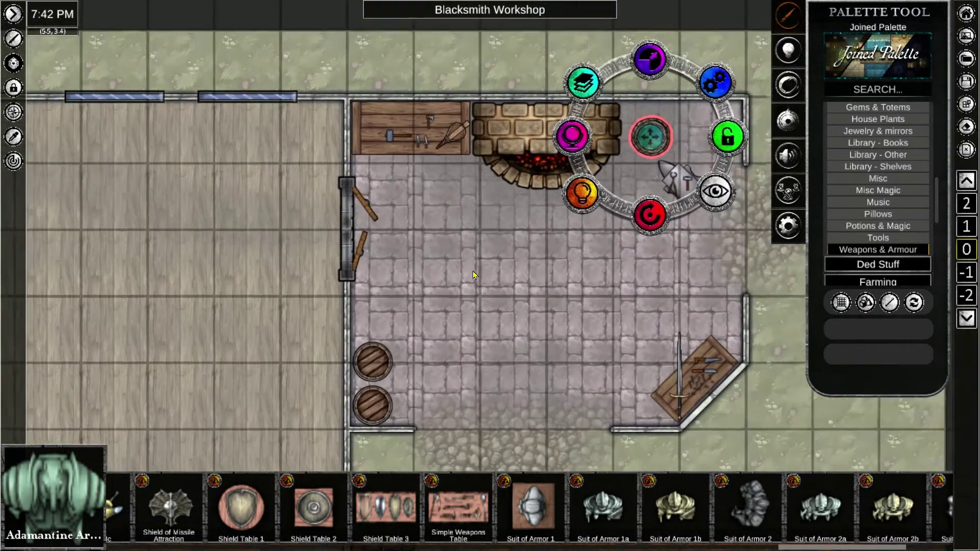
{"action": "left_click", "coordinate": [899, 92]}
{"action": "type", "text": "wheel"}
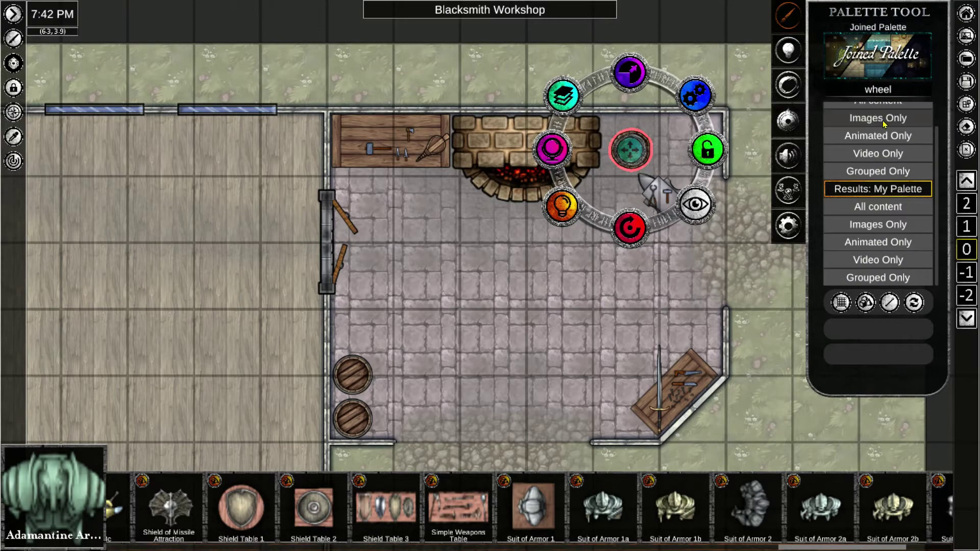
{"action": "left_click", "coordinate": [291, 510]}
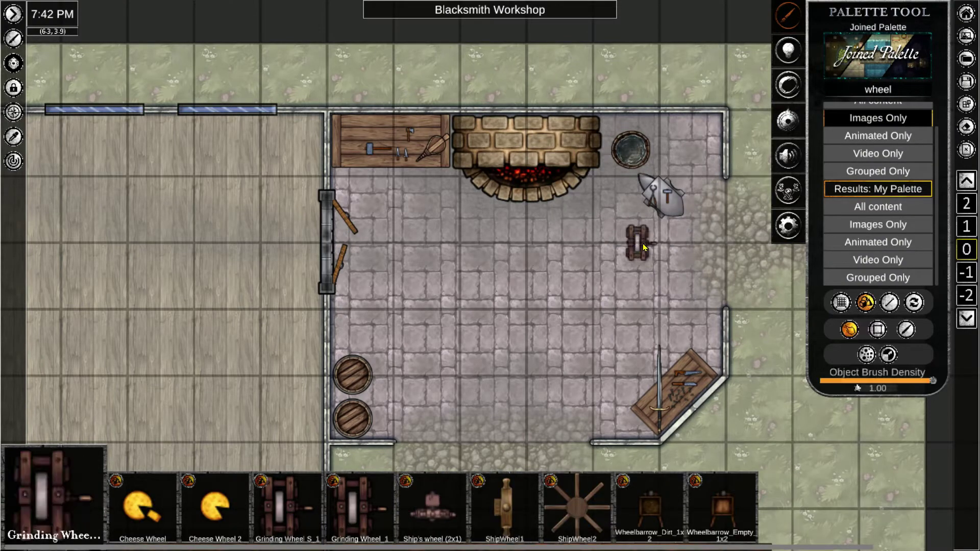
{"action": "left_click", "coordinate": [622, 418]}
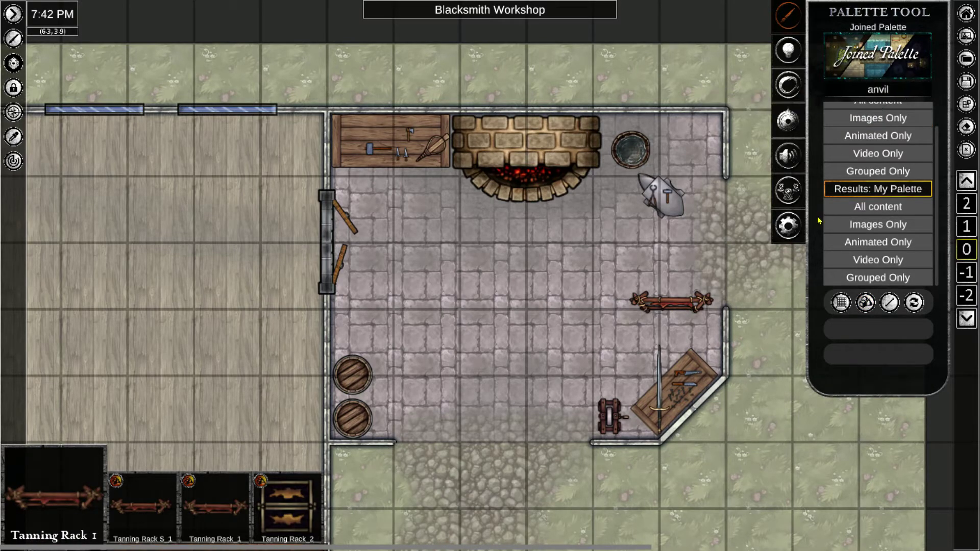
Replace the old anvil with an Anvil 6 and move the hammer and pincers onto the worktable beside the hearth.
{"action": "left_click", "coordinate": [887, 123]}
{"action": "left_click", "coordinate": [433, 510]}
{"action": "left_click", "coordinate": [662, 194]}
{"action": "key", "text": "Delete"}
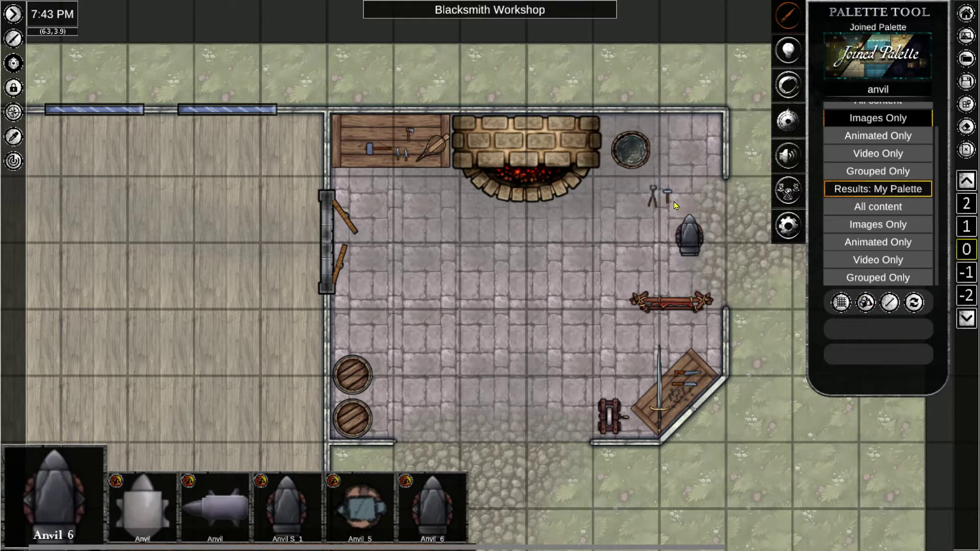
{"action": "left_click_drag", "start_coordinate": [661, 196], "coordinate": [370, 132]}
Move the tanning rack into the forge's upper-right corner beside the water barrel and angle it diagonally.
{"action": "left_click", "coordinate": [631, 151]}
{"action": "scroll", "coordinate": [456, 338], "scroll_direction": "down", "scroll_amount": 2}
{"action": "left_click_drag", "start_coordinate": [542, 204], "coordinate": [542, 200]}
{"action": "left_click", "coordinate": [577, 325]}
{"action": "scroll", "coordinate": [577, 325], "scroll_direction": "down", "scroll_amount": 3}
{"action": "left_click_drag", "start_coordinate": [576, 325], "coordinate": [585, 193]}
{"action": "scroll", "coordinate": [906, 127], "scroll_direction": "up", "scroll_amount": 2}
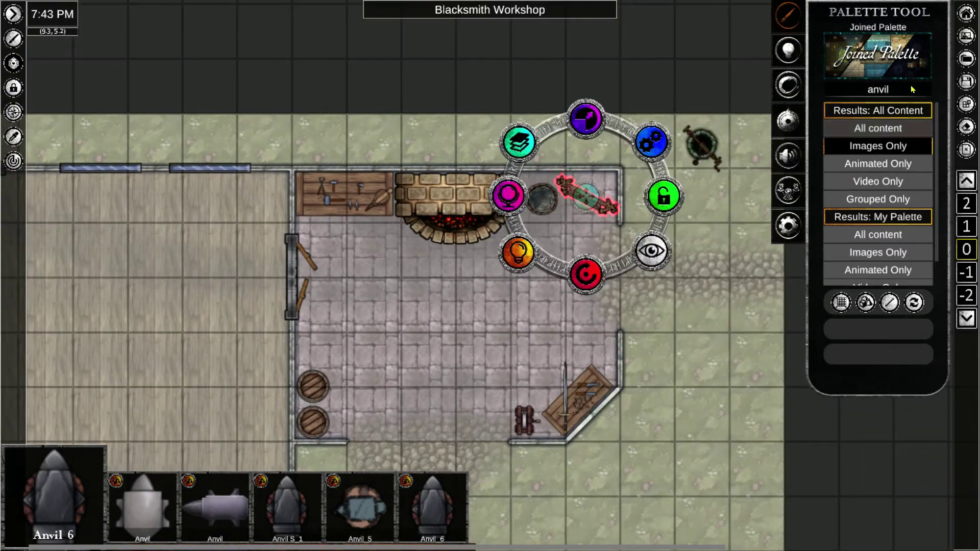
Clear the palette search and place a round Ashen wooden stool from the Seating objects in front of the tanning rack.
{"action": "left_click", "coordinate": [904, 90]}
{"action": "key", "text": "BackSpace"}
{"action": "left_click", "coordinate": [900, 129]}
{"action": "scroll", "coordinate": [915, 183], "scroll_direction": "down", "scroll_amount": 1}
{"action": "left_click", "coordinate": [891, 219]}
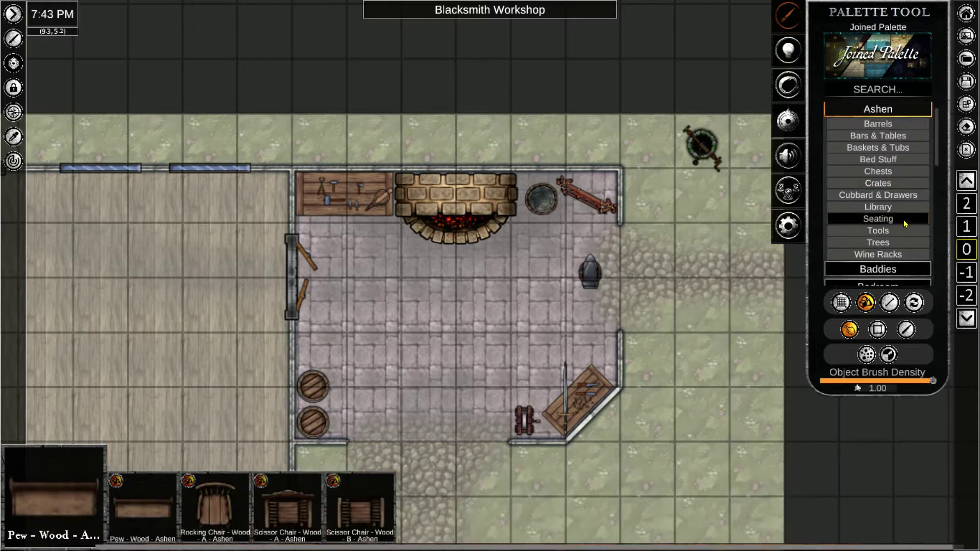
{"action": "left_click_drag", "start_coordinate": [553, 205], "coordinate": [538, 207]}
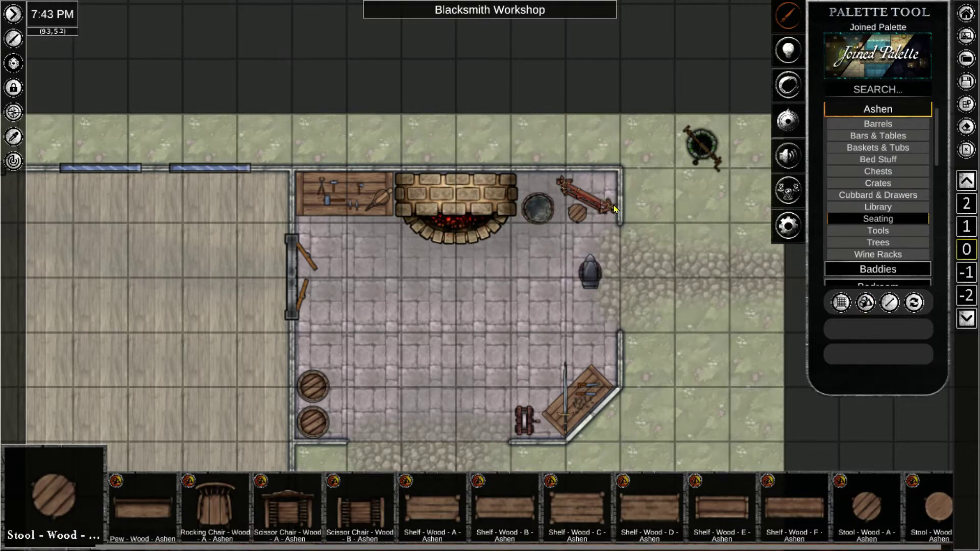
Move the anvil beside the hearth, turn it diagonally and shift the water barrel slightly toward it.
{"action": "left_click_drag", "start_coordinate": [589, 265], "coordinate": [527, 253]}
{"action": "left_click_drag", "start_coordinate": [597, 294], "coordinate": [631, 250]}
{"action": "left_click_drag", "start_coordinate": [526, 254], "coordinate": [532, 256]}
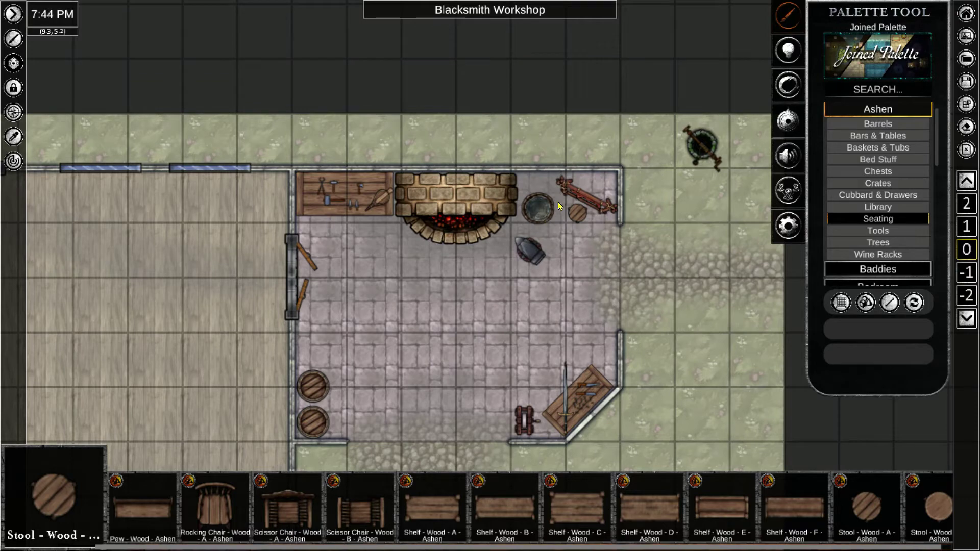
{"action": "mouse_move", "coordinate": [540, 209]}
{"action": "left_mouse_down"}
{"action": "mouse_move", "coordinate": [490, 258]}
{"action": "mouse_move", "coordinate": [538, 219]}
{"action": "left_mouse_up"}
{"action": "left_click_drag", "start_coordinate": [531, 253], "coordinate": [517, 257]}
{"action": "left_click_drag", "start_coordinate": [519, 336], "coordinate": [504, 336]}
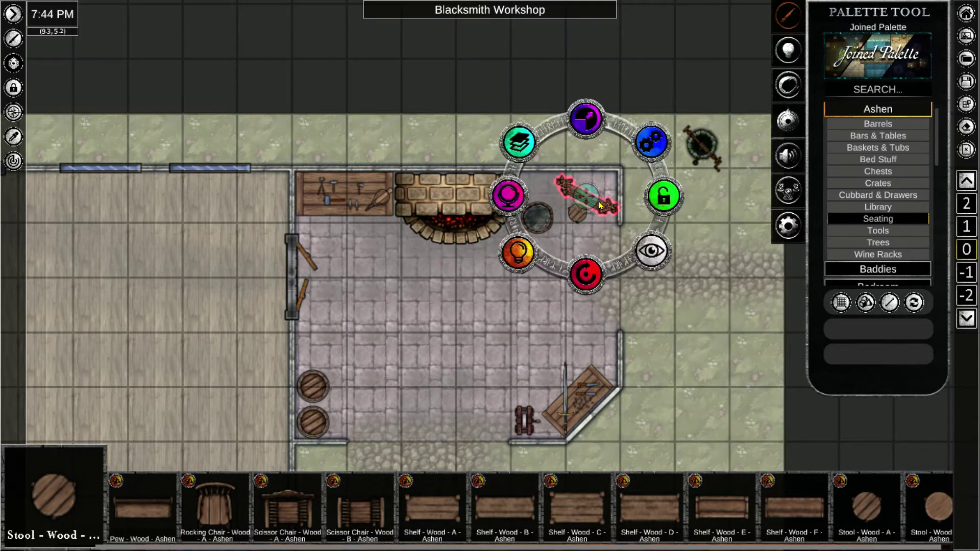
Move the tanning rack and its stool against the forge's lower-left wall, turned vertically, clearing the two barrels out of that corner.
{"action": "left_click_drag", "start_coordinate": [588, 273], "coordinate": [620, 243]}
{"action": "left_click_drag", "start_coordinate": [586, 196], "coordinate": [582, 186]}
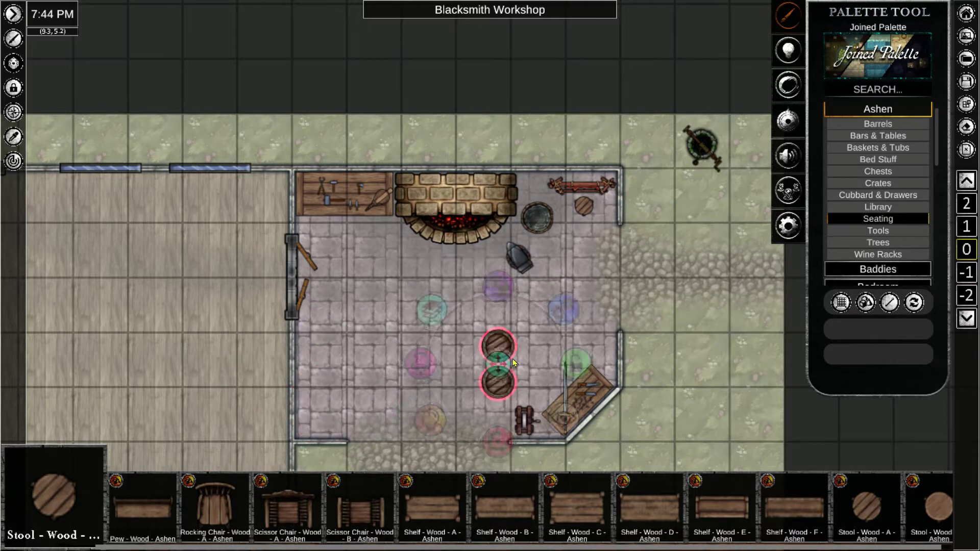
{"action": "left_click", "coordinate": [332, 386]}
{"action": "left_click_drag", "start_coordinate": [346, 463], "coordinate": [421, 386]}
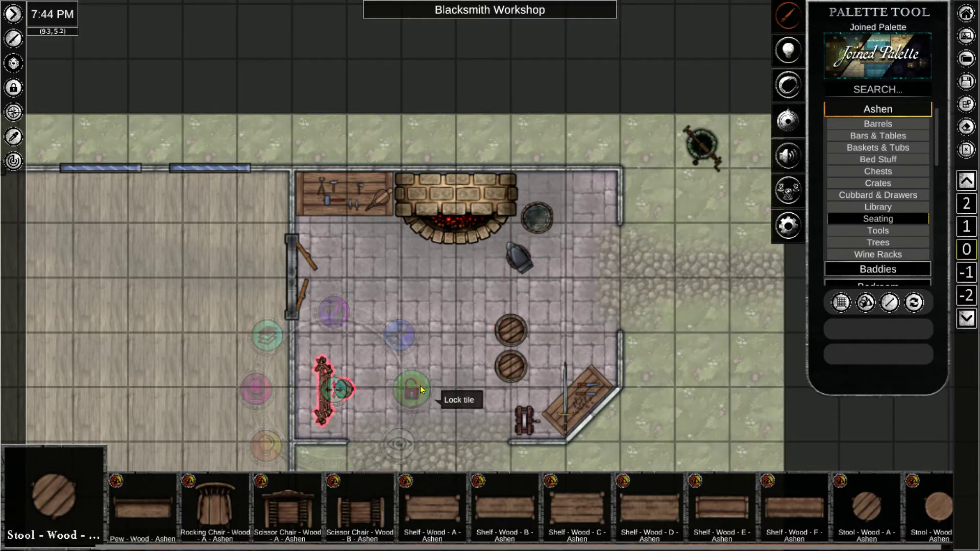
{"action": "key", "text": "Delete"}
{"action": "left_click", "coordinate": [306, 400]}
{"action": "left_click_drag", "start_coordinate": [424, 309], "coordinate": [447, 259]}
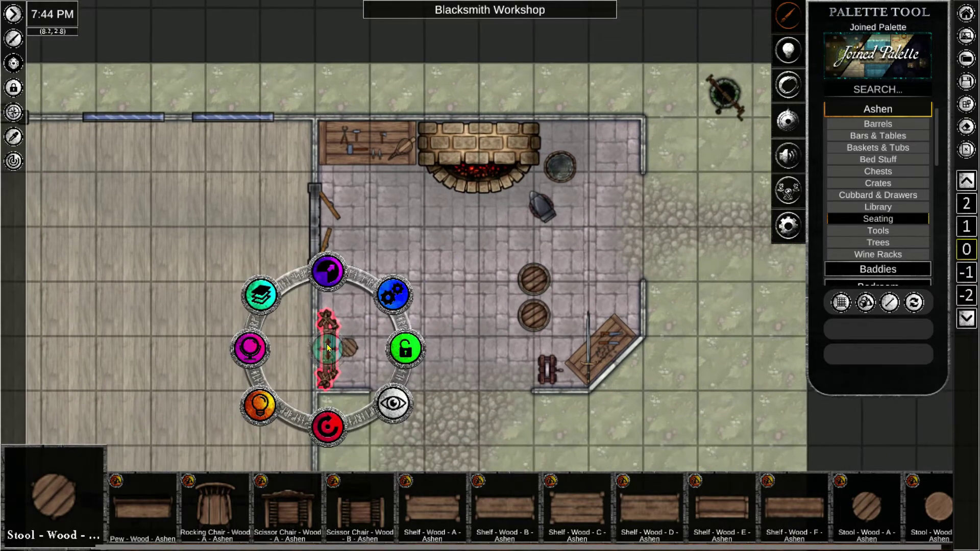
{"action": "left_click_drag", "start_coordinate": [327, 344], "coordinate": [328, 338]}
{"action": "left_click", "coordinate": [351, 350]}
Turn the pair of wooden barrels into a horizontal row and place them in the forge's upper-right corner.
{"action": "left_click_drag", "start_coordinate": [600, 254], "coordinate": [561, 283]}
{"action": "left_click_drag", "start_coordinate": [471, 285], "coordinate": [520, 367]}
{"action": "left_click_drag", "start_coordinate": [494, 402], "coordinate": [571, 325]}
{"action": "left_click_drag", "start_coordinate": [495, 325], "coordinate": [565, 165]}
{"action": "left_click", "coordinate": [649, 260]}
{"action": "left_click", "coordinate": [583, 164]}
{"action": "left_click", "coordinate": [521, 192]}
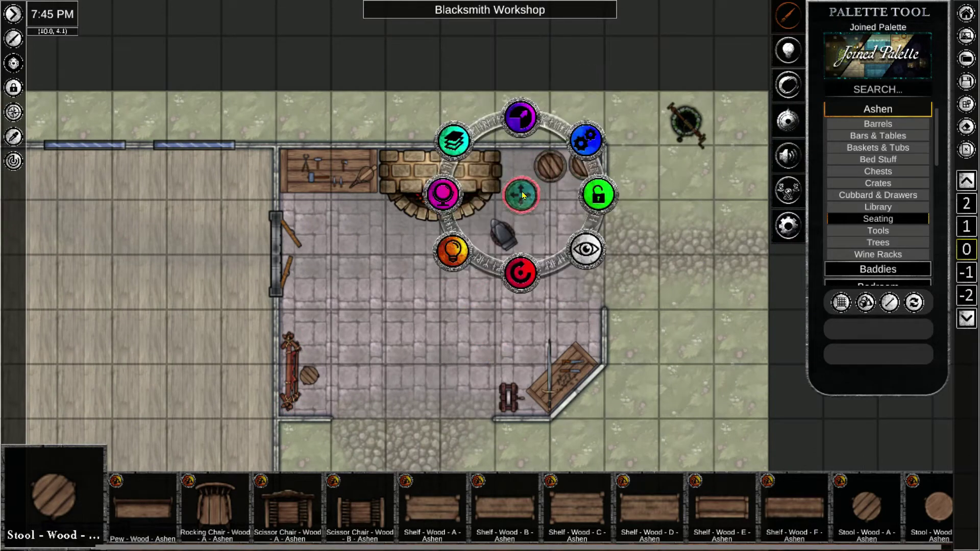
Move the sword from the diagonal table onto the anvil and rotate it to lie along the anvil.
{"action": "left_click", "coordinate": [507, 234]}
{"action": "left_click", "coordinate": [551, 377]}
{"action": "left_click_drag", "start_coordinate": [550, 377], "coordinate": [502, 245]}
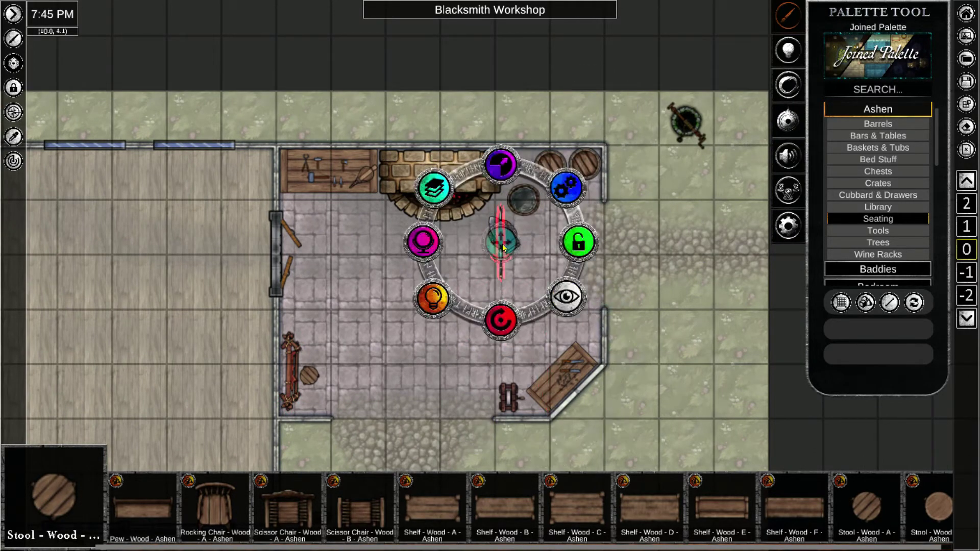
{"action": "left_click_drag", "start_coordinate": [504, 319], "coordinate": [534, 313]}
{"action": "left_click", "coordinate": [689, 312]}
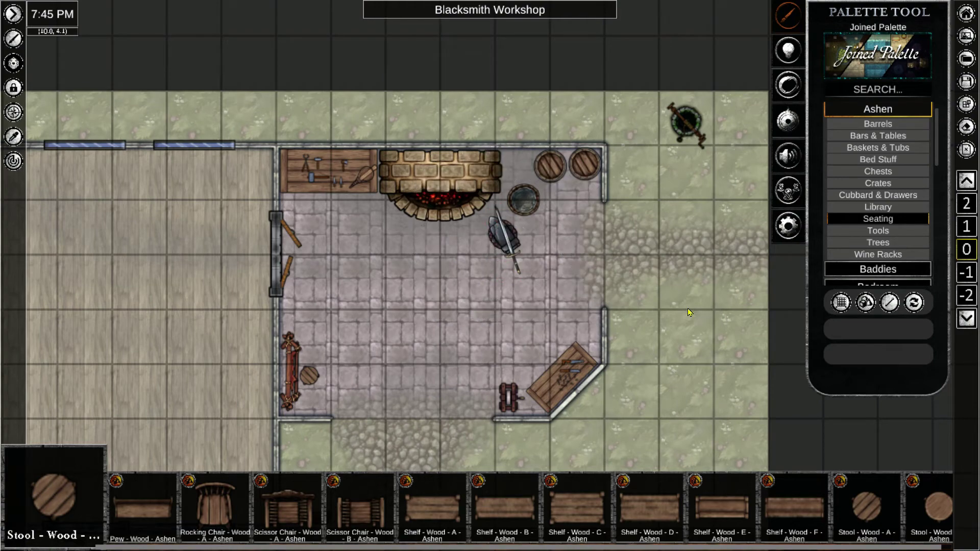
Turn the grinding wheel's handle away from the diagonal table and add a copy of the stool just above the wheel.
{"action": "left_click", "coordinate": [511, 399]}
{"action": "left_click", "coordinate": [313, 378]}
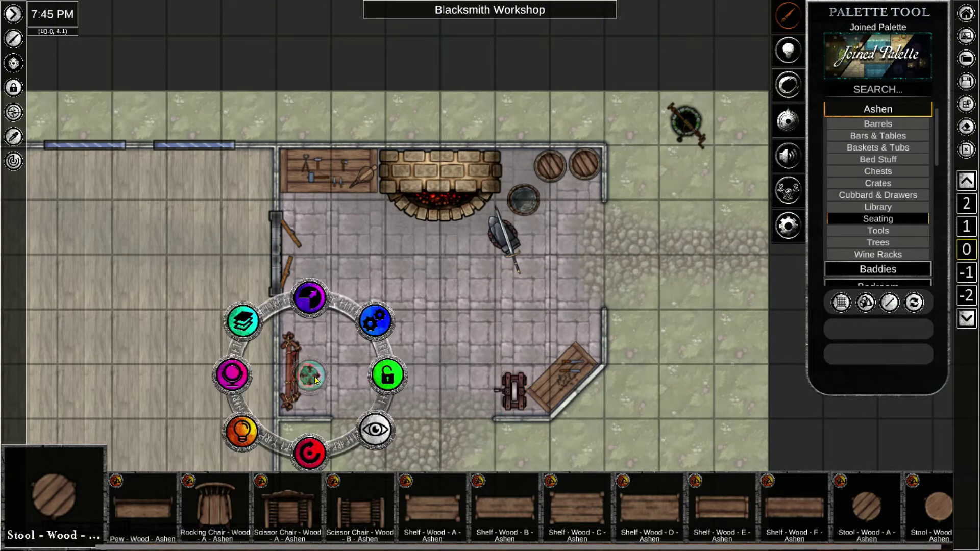
{"action": "left_click_drag", "start_coordinate": [525, 357], "coordinate": [516, 357]}
{"action": "left_click", "coordinate": [512, 391]}
{"action": "left_click_drag", "start_coordinate": [513, 391], "coordinate": [509, 395]}
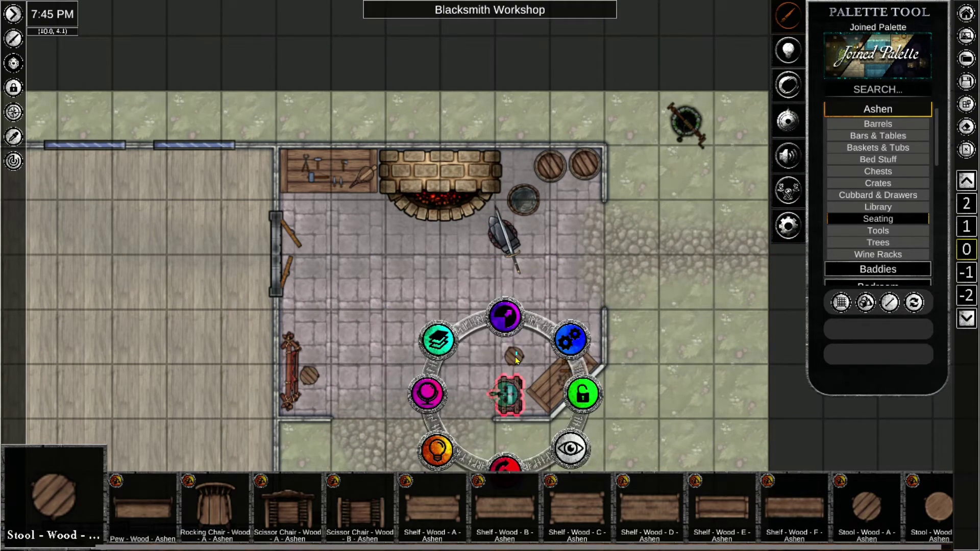
{"action": "left_click_drag", "start_coordinate": [516, 358], "coordinate": [512, 365]}
{"action": "left_click", "coordinate": [634, 291]}
Enlarge the small axe on the worktable beside the hearth and adjust its position and angle.
{"action": "scroll", "coordinate": [367, 211], "scroll_direction": "up", "scroll_amount": 3}
{"action": "left_click_drag", "start_coordinate": [339, 147], "coordinate": [364, 249]}
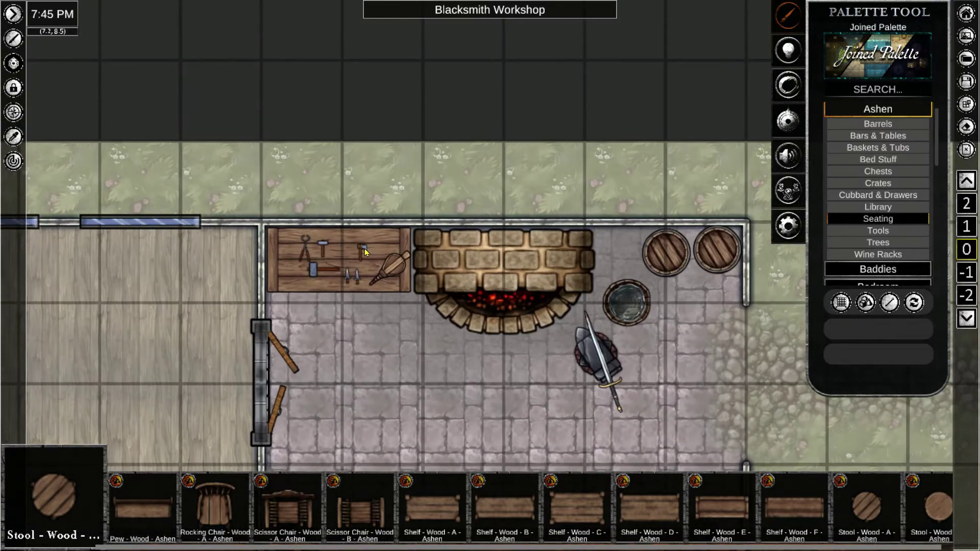
{"action": "left_click", "coordinate": [365, 249]}
{"action": "left_click_drag", "start_coordinate": [364, 174], "coordinate": [495, 130]}
{"action": "left_click_drag", "start_coordinate": [364, 250], "coordinate": [372, 252]}
{"action": "left_click_drag", "start_coordinate": [373, 327], "coordinate": [365, 321]}
Enlarge the pair of small pointed tools beside the bellows on the worktable.
{"action": "left_click", "coordinate": [350, 269]}
{"action": "left_click", "coordinate": [358, 277]}
{"action": "left_click_drag", "start_coordinate": [358, 199], "coordinate": [378, 179]}
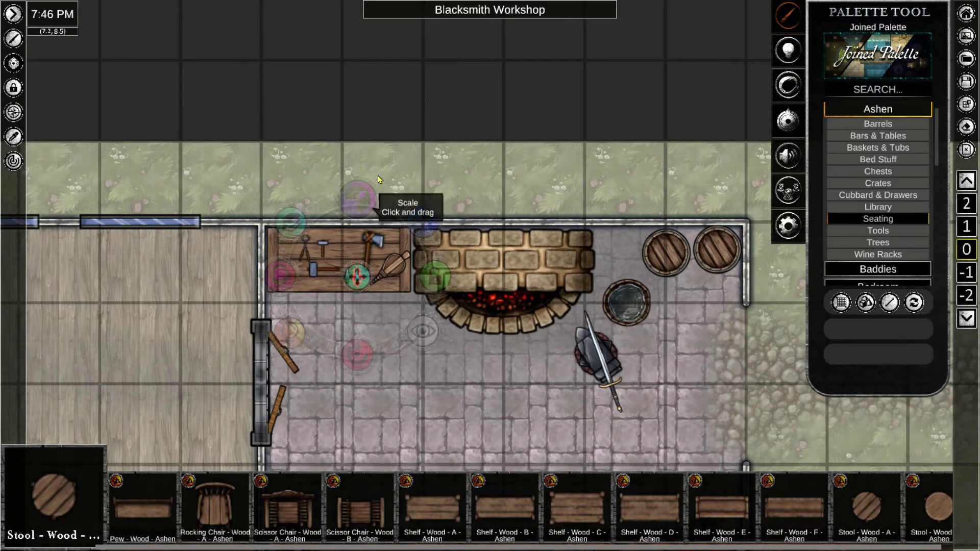
{"action": "left_click", "coordinate": [348, 275]}
Move the pincers from the worktable onto the anvil.
{"action": "left_click", "coordinate": [305, 248]}
{"action": "left_click_drag", "start_coordinate": [305, 248], "coordinate": [585, 357]}
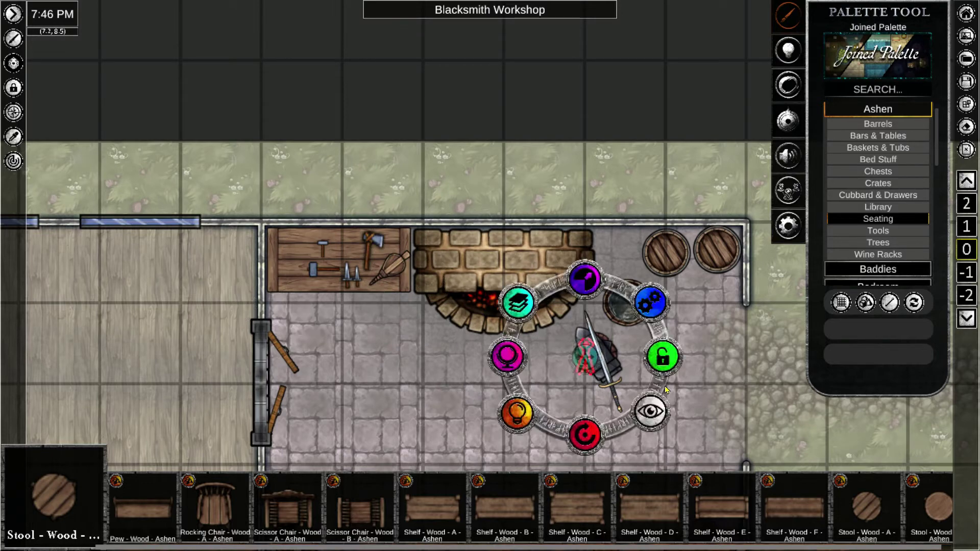
{"action": "left_click_drag", "start_coordinate": [665, 386], "coordinate": [677, 353]}
{"action": "left_click", "coordinate": [615, 387]}
Rotate and rearrange the two hammers at the left end of the worktable, enlarging the upper one.
{"action": "left_click", "coordinate": [323, 268]}
{"action": "left_click_drag", "start_coordinate": [323, 345], "coordinate": [182, 189]}
{"action": "mouse_move", "coordinate": [325, 268]}
{"action": "left_mouse_down"}
{"action": "mouse_move", "coordinate": [287, 251]}
{"action": "mouse_move", "coordinate": [306, 271]}
{"action": "left_mouse_up"}
{"action": "left_click", "coordinate": [323, 248]}
{"action": "left_click", "coordinate": [292, 248]}
{"action": "left_click_drag", "start_coordinate": [286, 174], "coordinate": [324, 177]}
{"action": "left_click", "coordinate": [427, 378]}
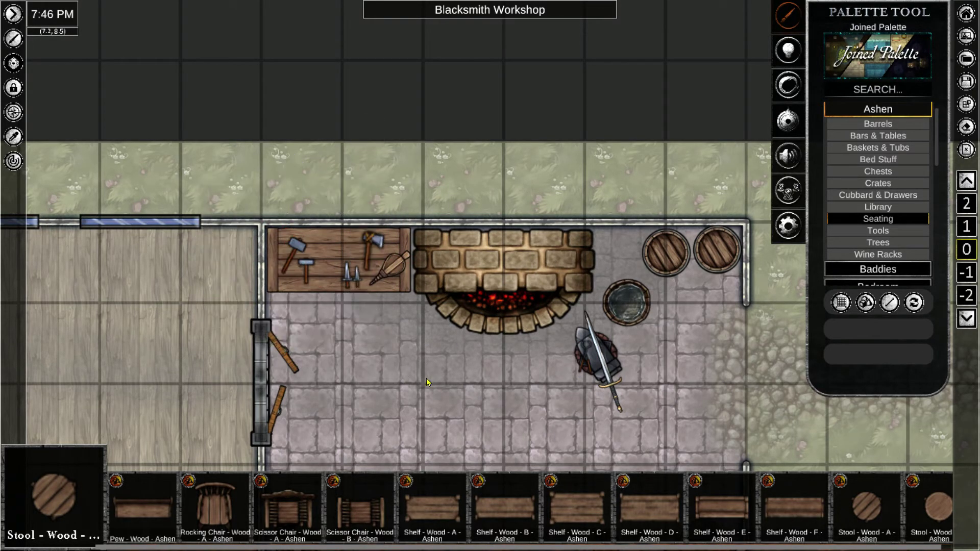
Rotate the bellows and shift them to the lower-right corner of the worktable.
{"action": "left_click", "coordinate": [394, 268]}
{"action": "left_click_drag", "start_coordinate": [389, 345], "coordinate": [385, 196]}
{"action": "left_click_drag", "start_coordinate": [390, 269], "coordinate": [392, 278]}
{"action": "left_click", "coordinate": [490, 411]}
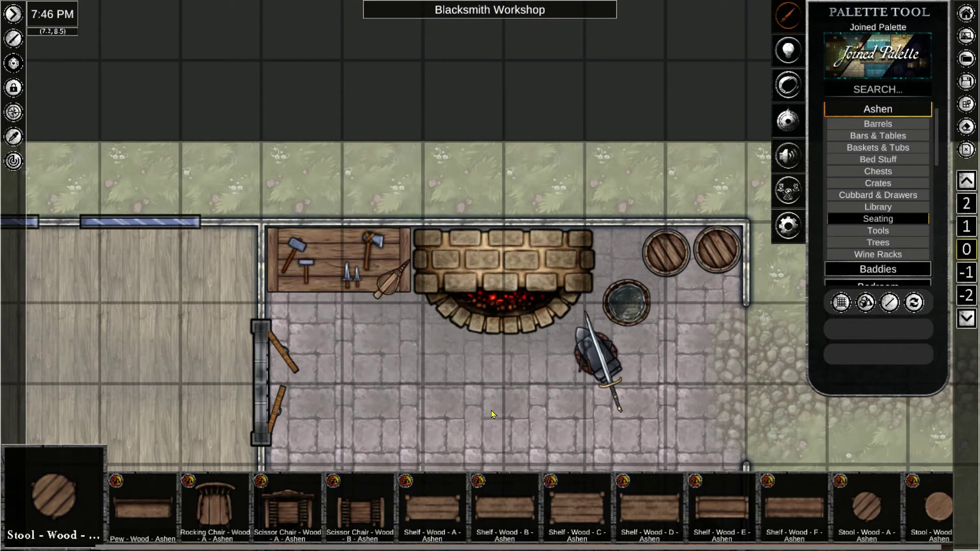
Place an Ashen Table - Wood - Rectangle - B from Bars & Tables in the middle of the forge room.
{"action": "left_click_drag", "start_coordinate": [486, 405], "coordinate": [412, 329]}
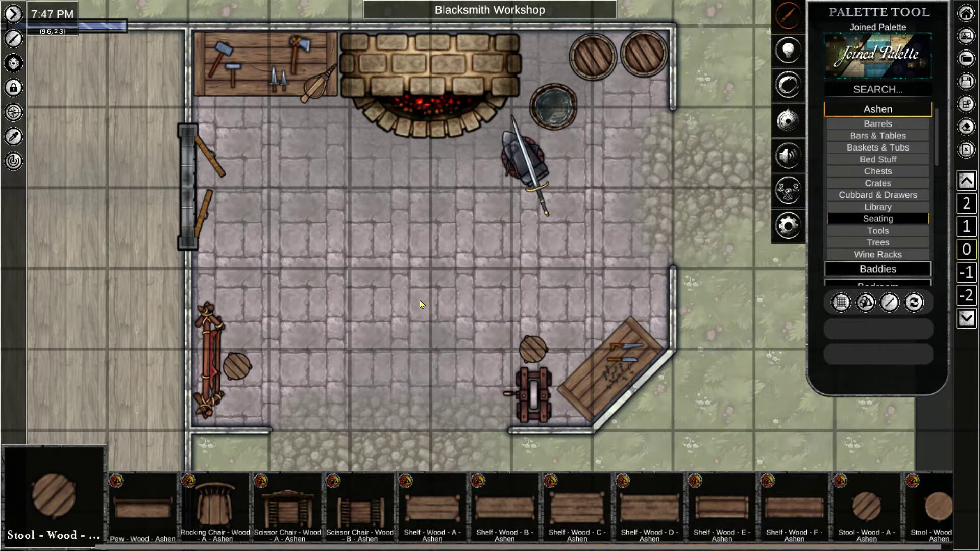
{"action": "left_click", "coordinate": [579, 508]}
{"action": "left_click", "coordinate": [649, 508]}
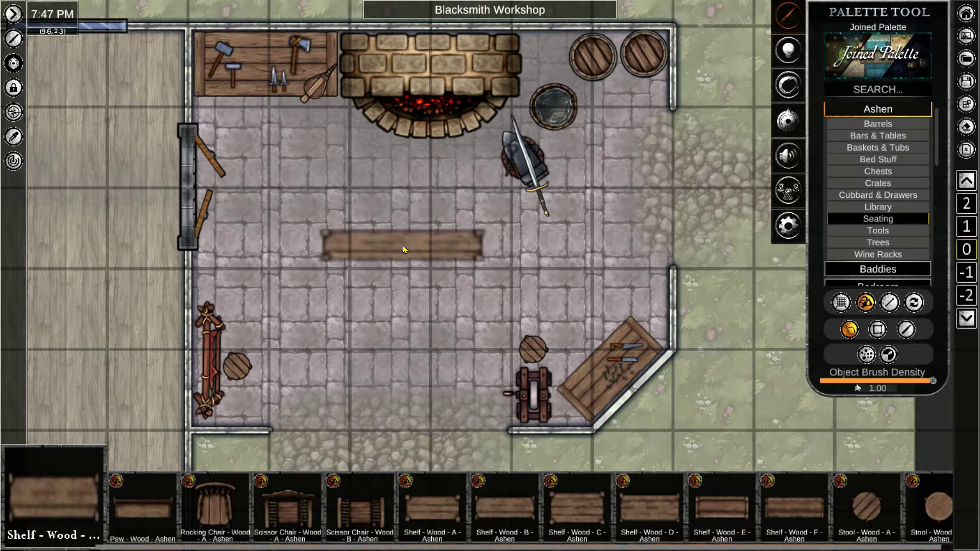
{"action": "left_click", "coordinate": [868, 139]}
{"action": "scroll", "coordinate": [758, 517], "scroll_direction": "down", "scroll_amount": 5}
{"action": "left_click", "coordinate": [753, 513]}
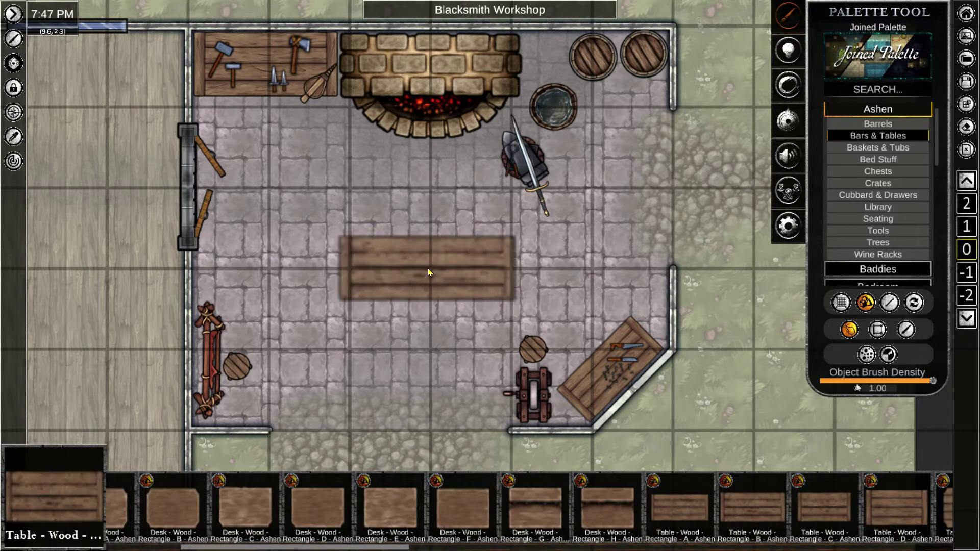
{"action": "left_click", "coordinate": [387, 231]}
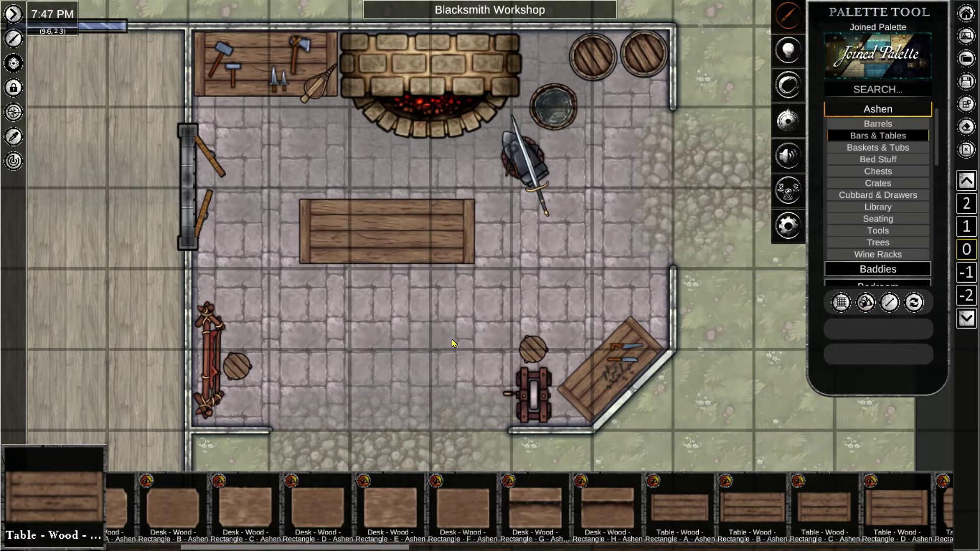
{"action": "left_click", "coordinate": [404, 237]}
{"action": "left_click_drag", "start_coordinate": [389, 234], "coordinate": [391, 277]}
{"action": "left_click", "coordinate": [490, 317]}
Enlarge the hand saws lying on the diagonal table.
{"action": "scroll", "coordinate": [561, 337], "scroll_direction": "down", "scroll_amount": 3}
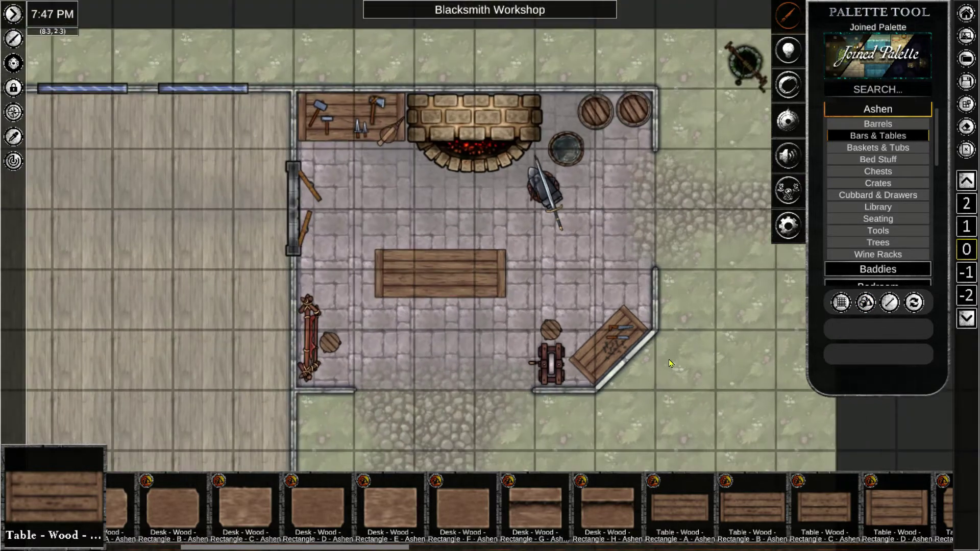
{"action": "left_click_drag", "start_coordinate": [658, 360], "coordinate": [581, 334]}
{"action": "scroll", "coordinate": [595, 311], "scroll_direction": "up", "scroll_amount": 3}
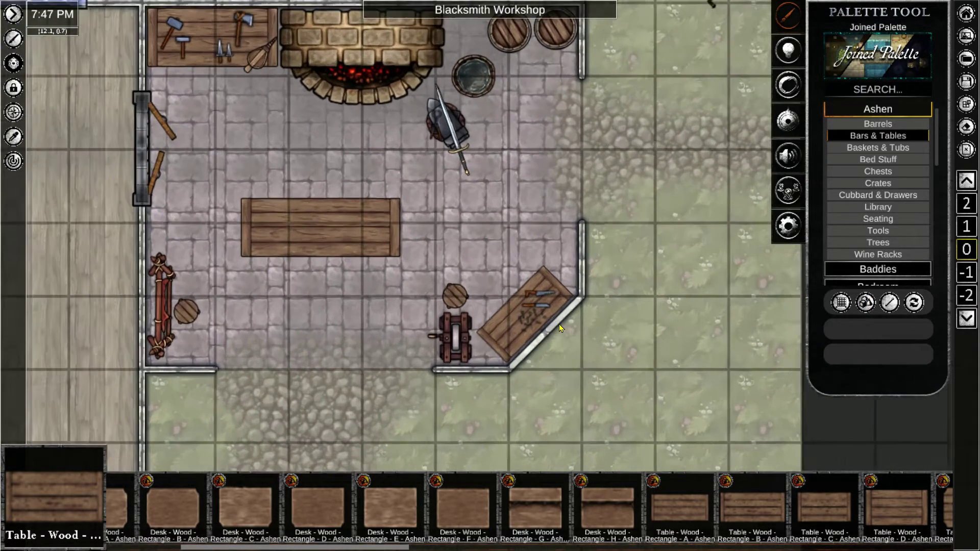
{"action": "right_click", "coordinate": [538, 291]}
{"action": "left_click", "coordinate": [664, 285]}
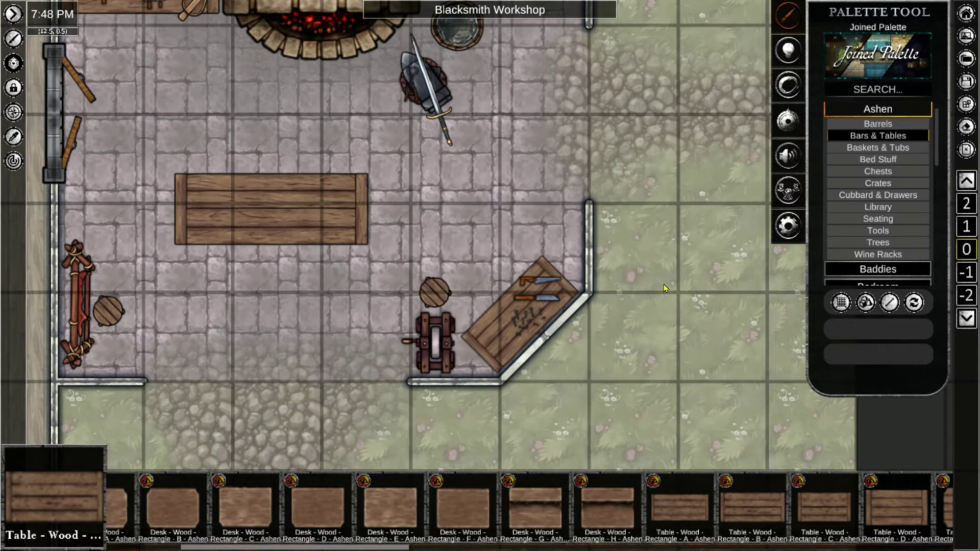
Place a Chest - Wood - D - Ashen just above the diagonal table.
{"action": "left_click", "coordinate": [894, 172]}
{"action": "left_click", "coordinate": [360, 507]}
{"action": "left_click_drag", "start_coordinate": [508, 164], "coordinate": [476, 285]}
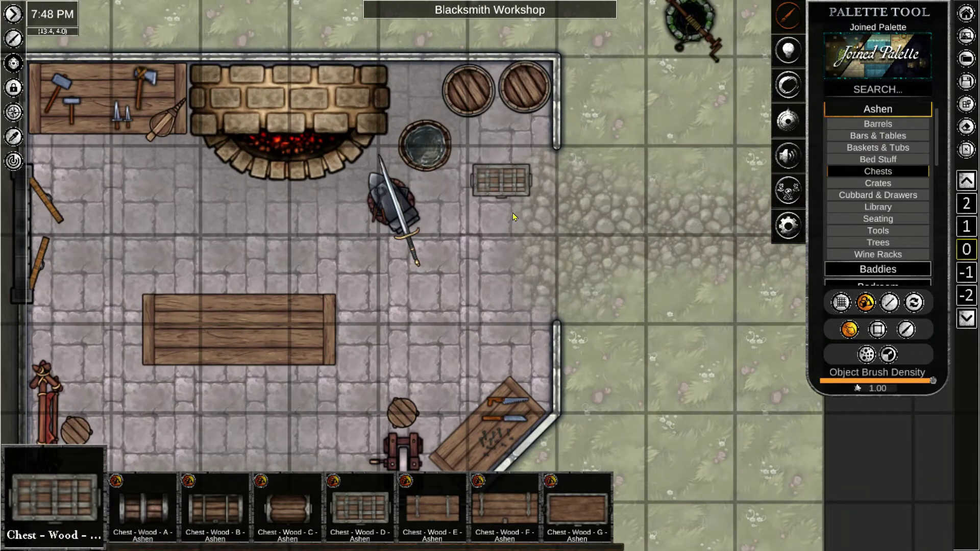
{"action": "left_click", "coordinate": [514, 240]}
{"action": "left_click_drag", "start_coordinate": [512, 238], "coordinate": [640, 258]}
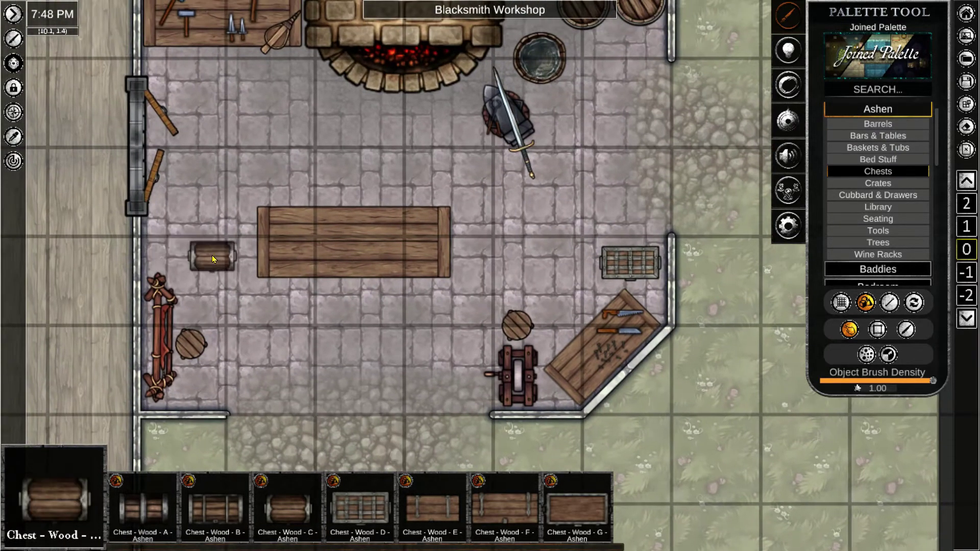
Replace the banded chest above the diagonal table with strapped wooden chests, one by the left wall and one right of the central table.
{"action": "left_click", "coordinate": [486, 490]}
{"action": "left_click", "coordinate": [560, 235]}
{"action": "right_click", "coordinate": [630, 262]}
{"action": "key", "text": "Delete"}
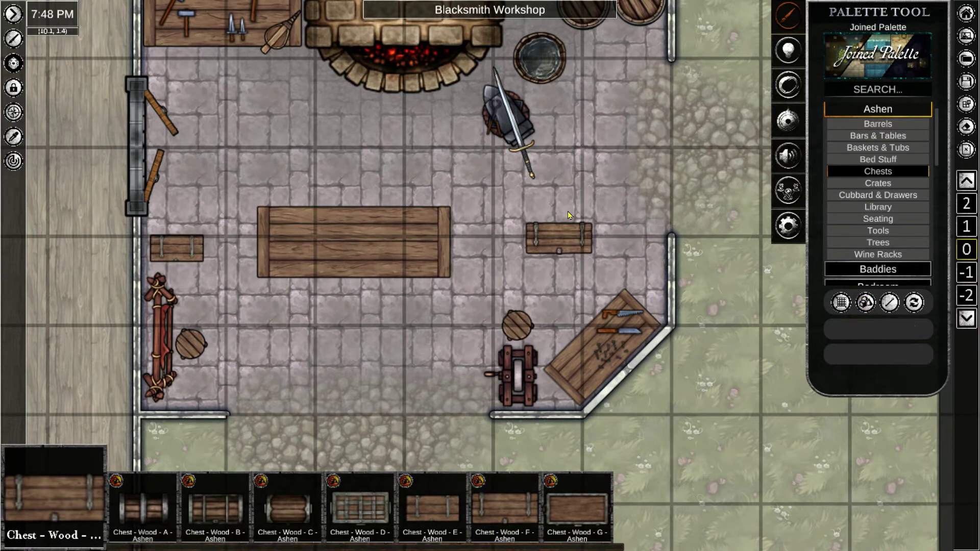
Turn the larger strapped chest vertically and move it beside the right wall above the diagonal table.
{"action": "right_click", "coordinate": [558, 236]}
{"action": "left_click_drag", "start_coordinate": [482, 237], "coordinate": [487, 246]}
{"action": "left_click_drag", "start_coordinate": [556, 232], "coordinate": [650, 271]}
{"action": "scroll", "coordinate": [651, 271], "scroll_direction": "down", "scroll_amount": 2}
Move the smaller strapped chest against the lower wall in the forge's lower-left corner.
{"action": "right_click", "coordinate": [177, 248]}
{"action": "left_click_drag", "start_coordinate": [177, 326], "coordinate": [215, 244]}
{"action": "left_click_drag", "start_coordinate": [204, 198], "coordinate": [178, 193]}
{"action": "left_click_drag", "start_coordinate": [177, 248], "coordinate": [194, 397]}
Shift the tanning rack and its stool slightly upward to make room for the corner chest.
{"action": "right_click", "coordinate": [160, 338]}
{"action": "left_click_drag", "start_coordinate": [160, 338], "coordinate": [159, 322]}
{"action": "right_click", "coordinate": [190, 345]}
{"action": "left_click_drag", "start_coordinate": [190, 344], "coordinate": [188, 327]}
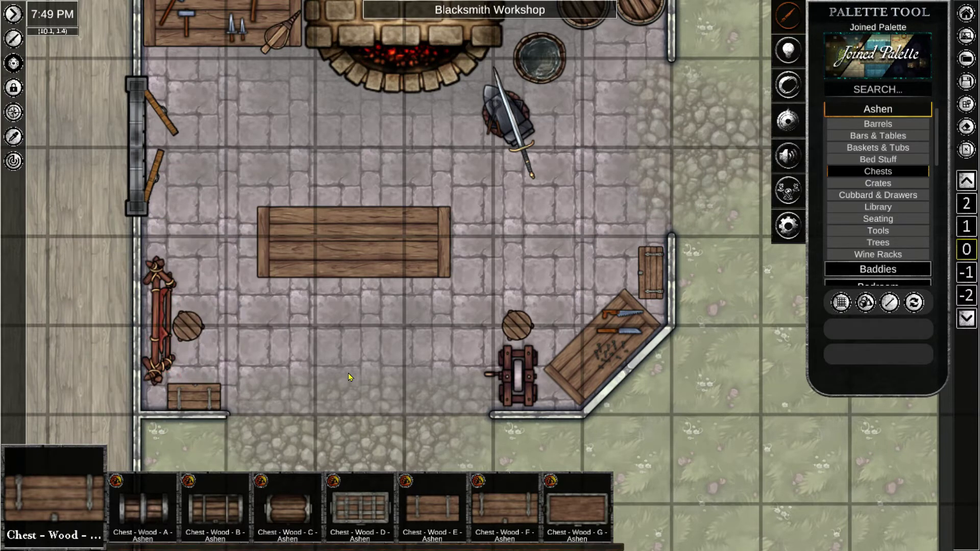
Duplicate the sword from the anvil onto the central table, raise it above the tabletop, and rotate it diagonally.
{"action": "scroll", "coordinate": [700, 301], "scroll_direction": "down", "scroll_amount": 2}
{"action": "right_click", "coordinate": [539, 238]}
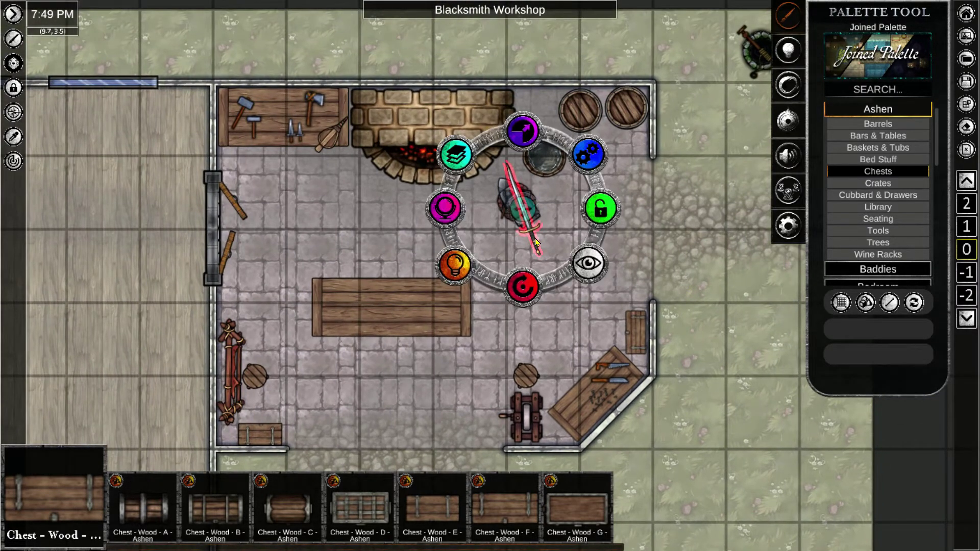
{"action": "left_click_drag", "start_coordinate": [539, 238], "coordinate": [543, 237]}
{"action": "key", "text": "ctrl+c"}
{"action": "key", "text": "ctrl+v"}
{"action": "left_click", "coordinate": [367, 249]}
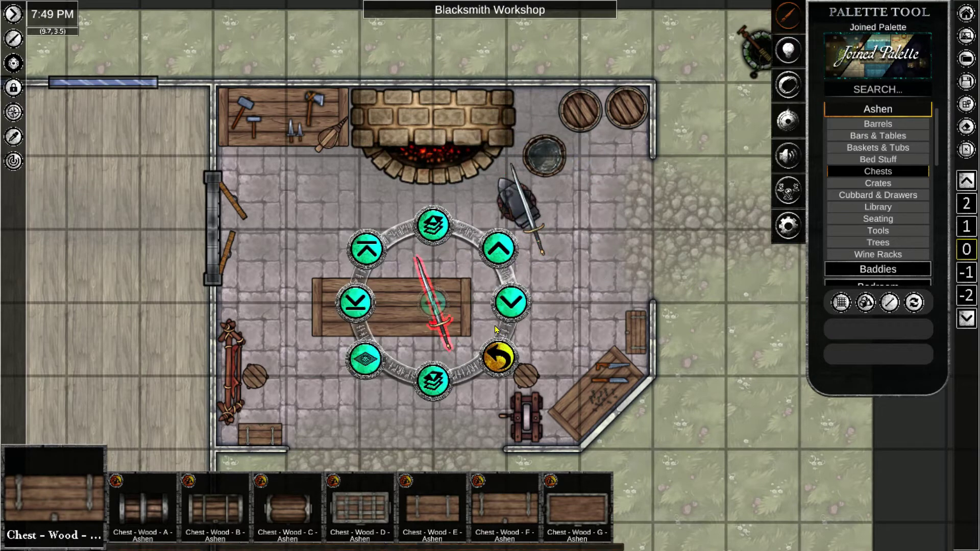
{"action": "left_click", "coordinate": [499, 356]}
{"action": "left_click_drag", "start_coordinate": [433, 381], "coordinate": [492, 360]}
Place a Dragon Slayer sword from the Decor weapons and armour assets on the central table, rotated diagonally with its hilt toward the lower right.
{"action": "scroll", "coordinate": [871, 130], "scroll_direction": "down", "scroll_amount": 4}
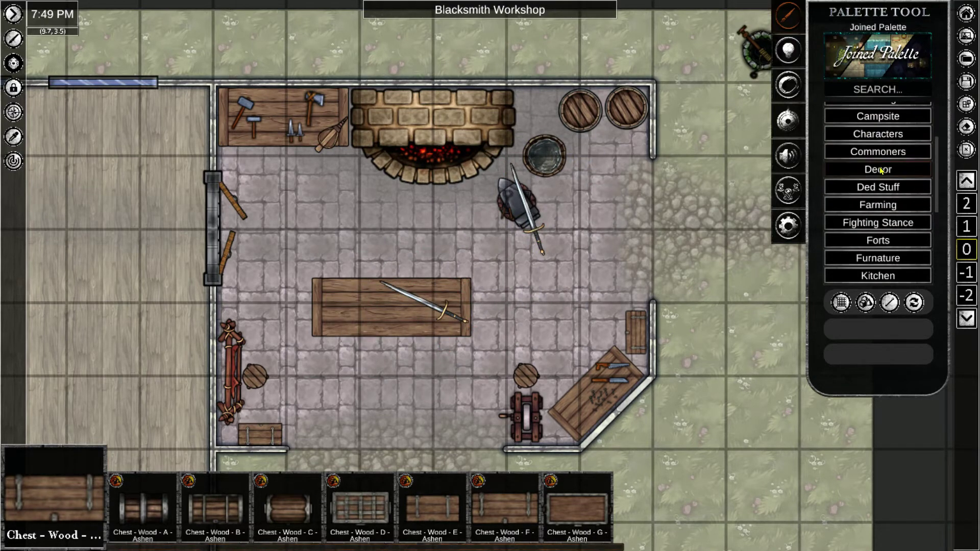
{"action": "left_click", "coordinate": [882, 170]}
{"action": "scroll", "coordinate": [882, 263], "scroll_direction": "down", "scroll_amount": 3}
{"action": "left_click", "coordinate": [880, 271]}
{"action": "scroll", "coordinate": [821, 487], "scroll_direction": "down", "scroll_amount": 5}
{"action": "scroll", "coordinate": [780, 489], "scroll_direction": "down", "scroll_amount": 5}
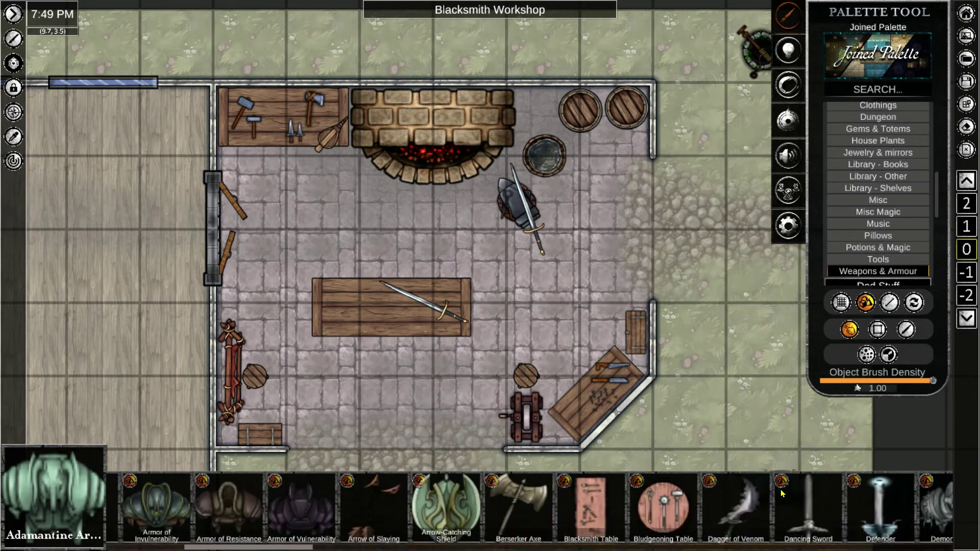
{"action": "left_click", "coordinate": [754, 505]}
{"action": "left_click", "coordinate": [354, 299]}
{"action": "right_click", "coordinate": [354, 300]}
{"action": "left_click", "coordinate": [353, 300]}
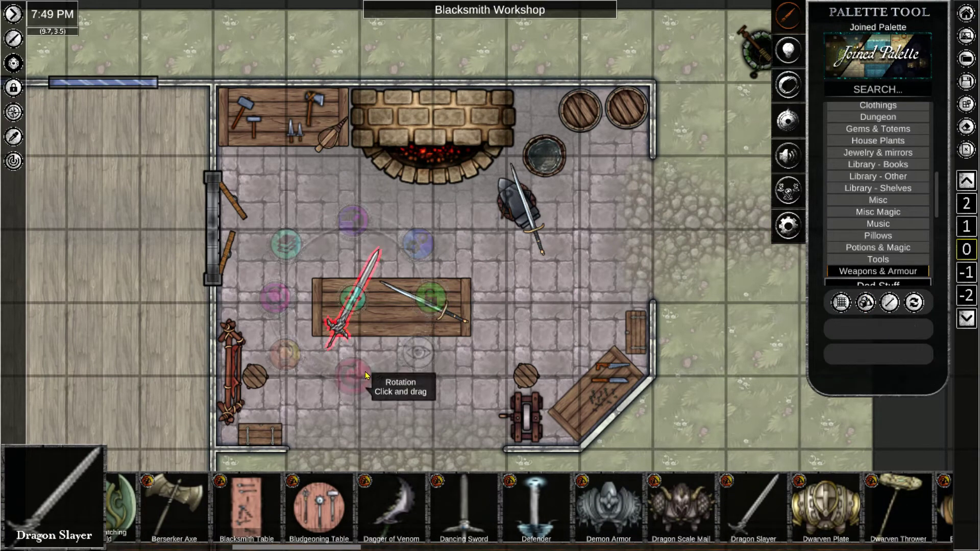
{"action": "left_click_drag", "start_coordinate": [357, 376], "coordinate": [429, 302]}
{"action": "left_click_drag", "start_coordinate": [368, 309], "coordinate": [400, 322]}
Place the broken Lance A04 Bloody from the Weapons assets on the left half of the central table.
{"action": "scroll", "coordinate": [734, 494], "scroll_direction": "down", "scroll_amount": 5}
{"action": "scroll", "coordinate": [733, 493], "scroll_direction": "down", "scroll_amount": 12}
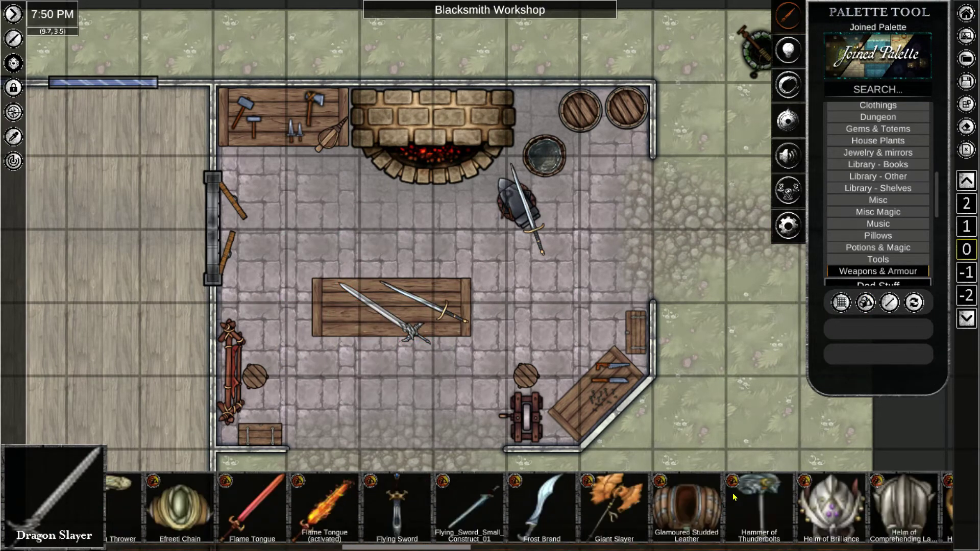
{"action": "scroll", "coordinate": [733, 495], "scroll_direction": "down", "scroll_amount": 15}
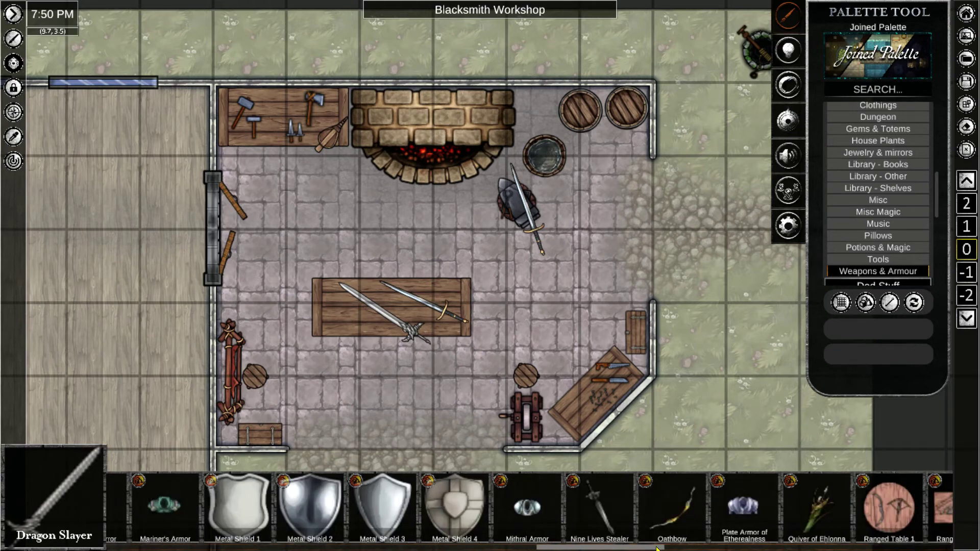
{"action": "scroll", "coordinate": [921, 225], "scroll_direction": "down", "scroll_amount": 5}
{"action": "scroll", "coordinate": [921, 225], "scroll_direction": "down", "scroll_amount": 5}
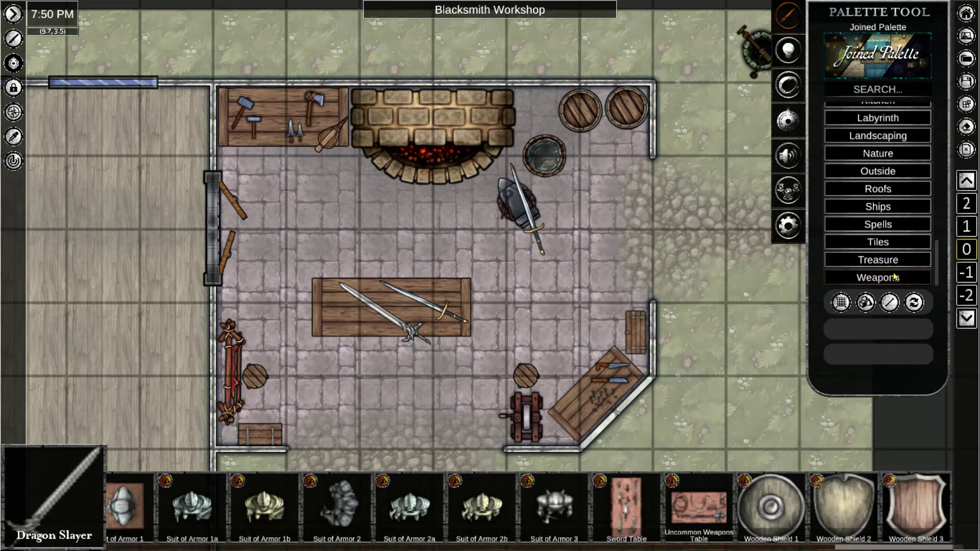
{"action": "left_click", "coordinate": [878, 278]}
{"action": "scroll", "coordinate": [795, 497], "scroll_direction": "down", "scroll_amount": 1}
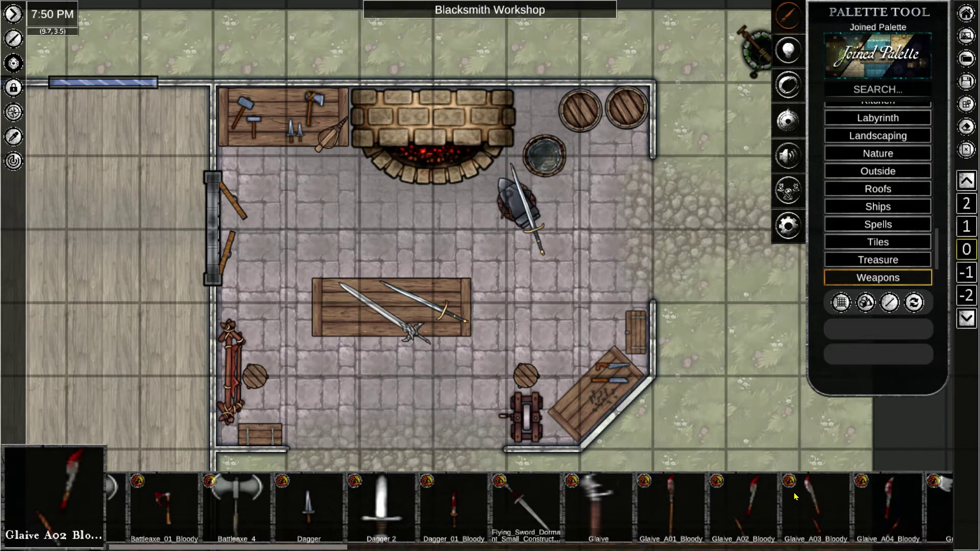
{"action": "scroll", "coordinate": [794, 497], "scroll_direction": "down", "scroll_amount": 10}
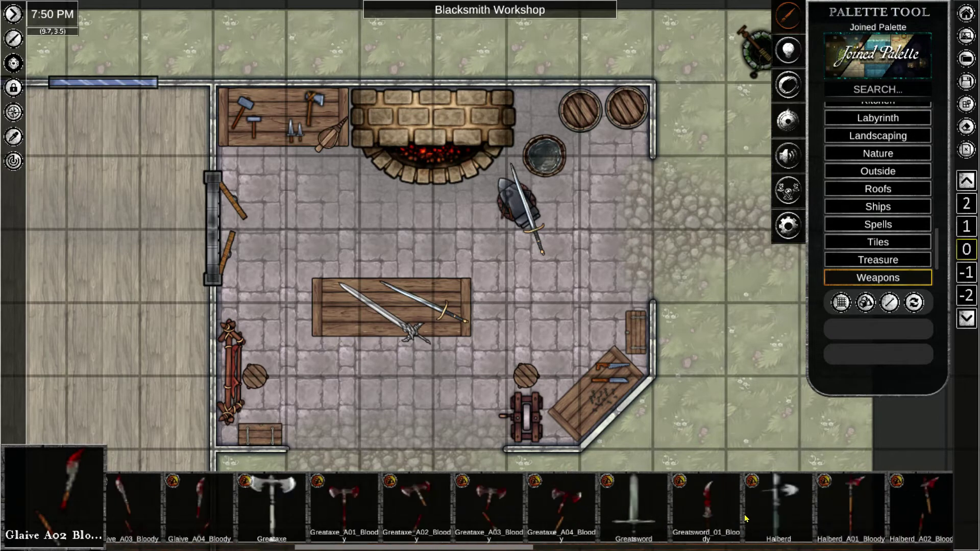
{"action": "left_click", "coordinate": [822, 505]}
{"action": "right_click", "coordinate": [384, 312]}
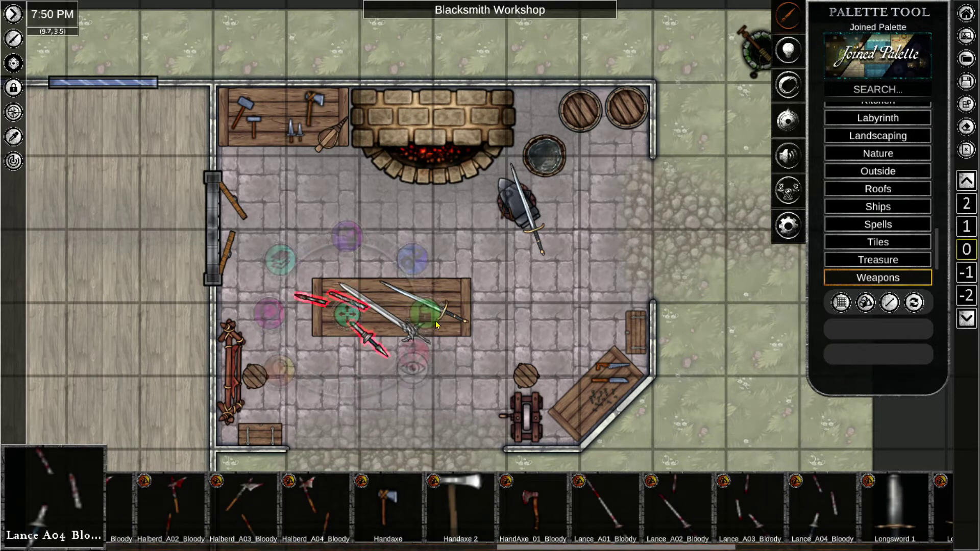
Delete the gold-hilted sword from the central table and shift the Dragon Slayer toward the table's right end.
{"action": "right_click", "coordinate": [422, 304]}
{"action": "key", "text": "Delete"}
{"action": "right_click", "coordinate": [384, 313]}
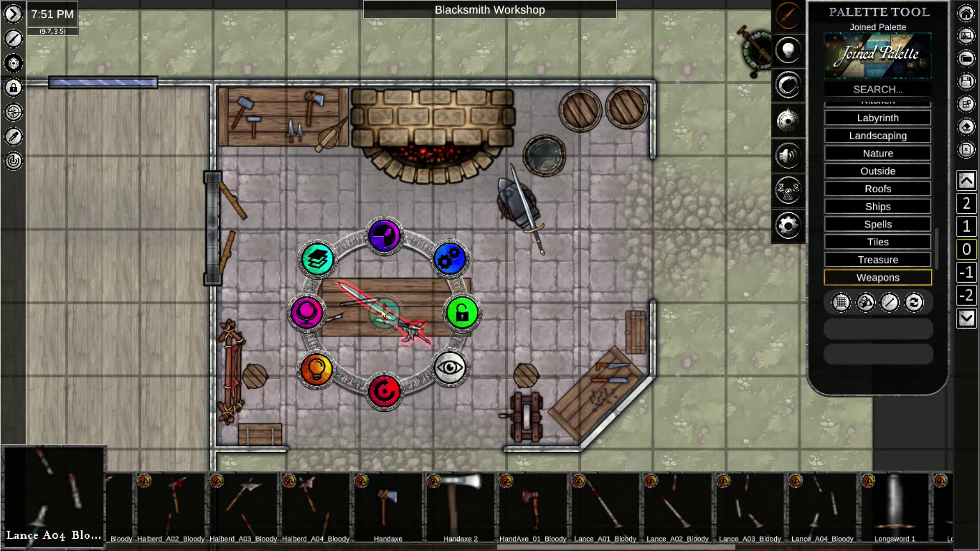
{"action": "left_click_drag", "start_coordinate": [384, 312], "coordinate": [422, 303]}
{"action": "left_click", "coordinate": [558, 291]}
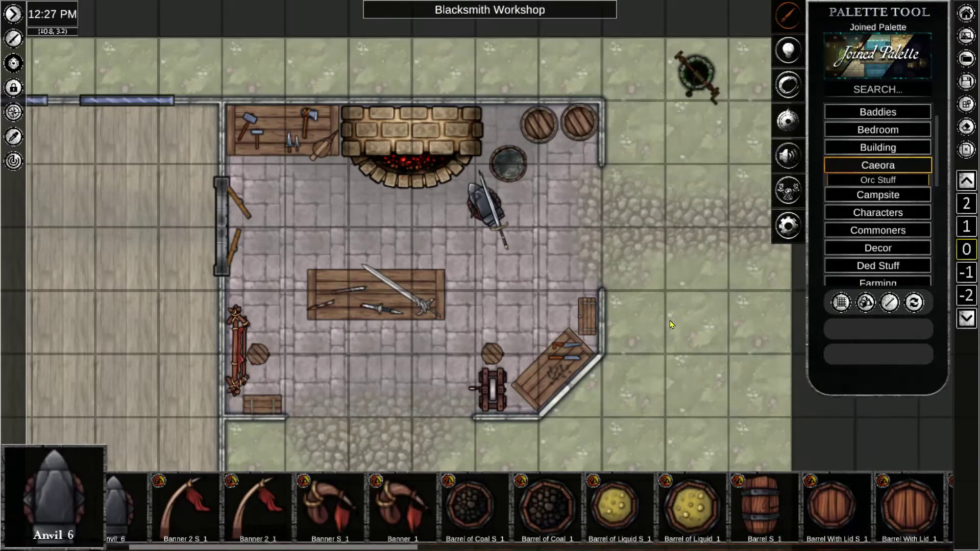
Replace the left lidded barrel in the forge's upper-right corner with Barrel of Coal S 1.
{"action": "left_click_drag", "start_coordinate": [543, 172], "coordinate": [538, 177]}
{"action": "right_click", "coordinate": [534, 136]}
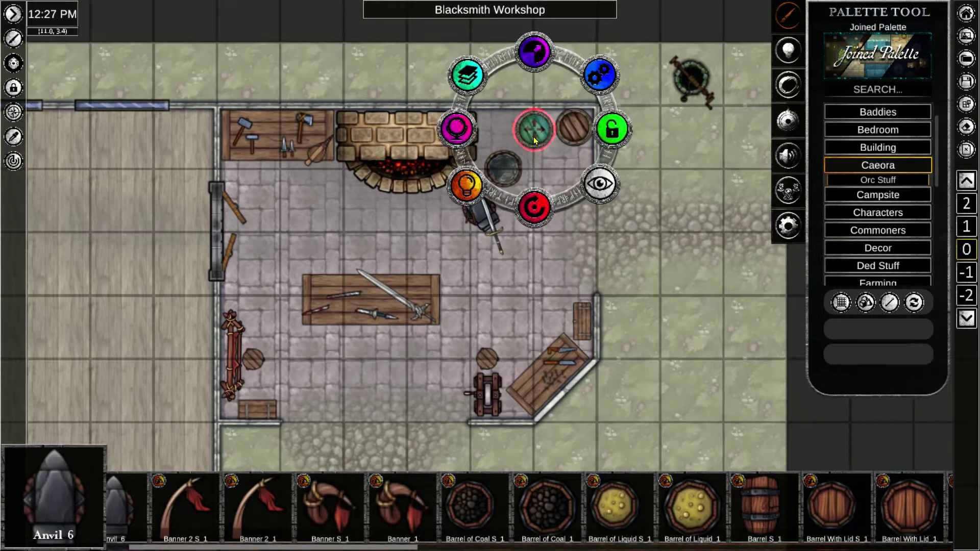
{"action": "key", "text": "Delete"}
{"action": "left_click", "coordinate": [546, 506]}
{"action": "right_click", "coordinate": [538, 128]}
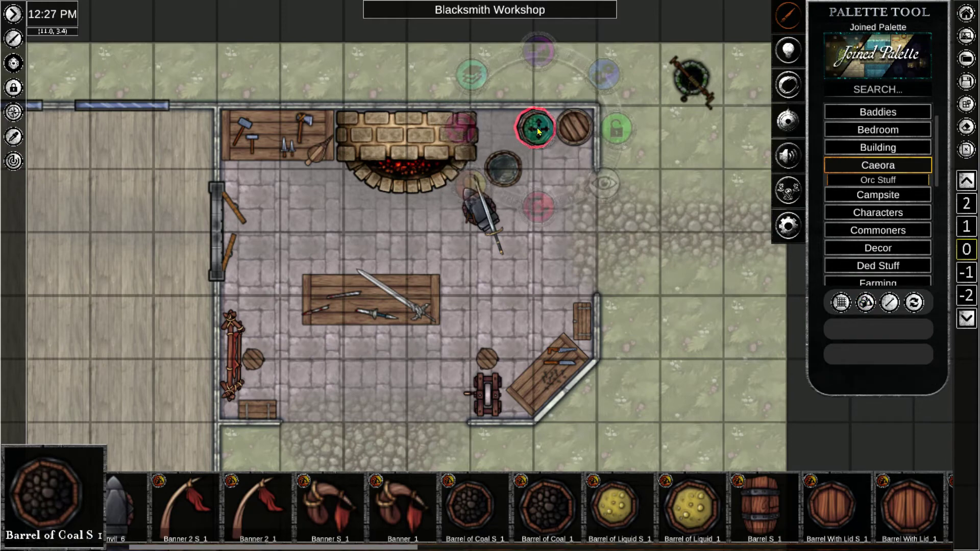
Place Ingot Pile S 1 at the right end of the tool table beside the furnace.
{"action": "scroll", "coordinate": [639, 510], "scroll_direction": "down", "scroll_amount": 2}
{"action": "scroll", "coordinate": [639, 510], "scroll_direction": "down", "scroll_amount": 15}
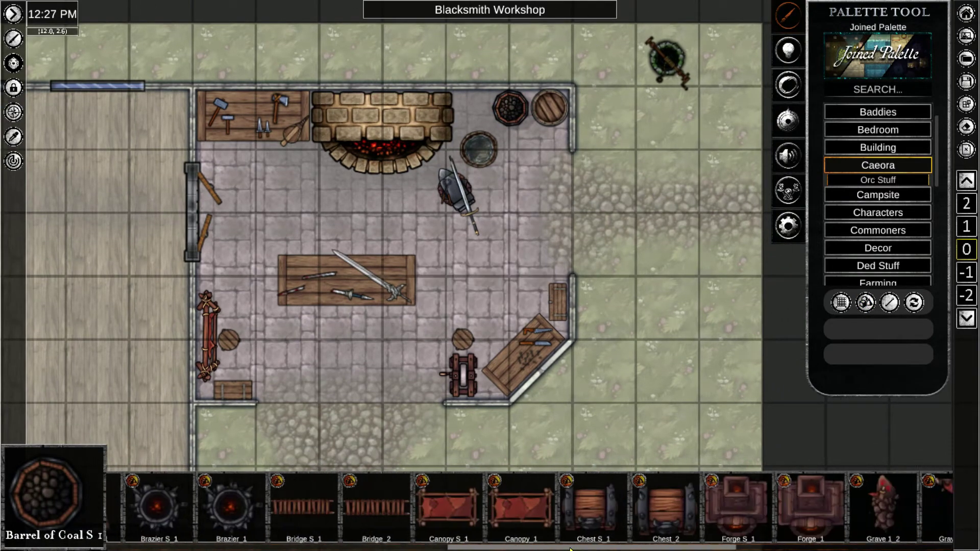
{"action": "left_click", "coordinate": [651, 508]}
{"action": "scroll", "coordinate": [664, 508], "scroll_direction": "down", "scroll_amount": 3}
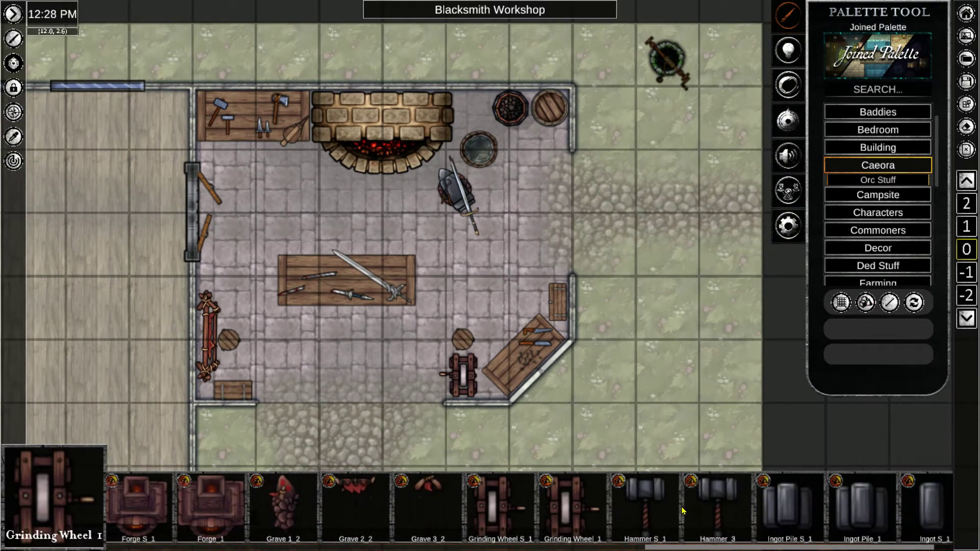
{"action": "left_click", "coordinate": [697, 508]}
{"action": "left_click", "coordinate": [299, 112]}
{"action": "scroll", "coordinate": [677, 414], "scroll_direction": "down", "scroll_amount": 3}
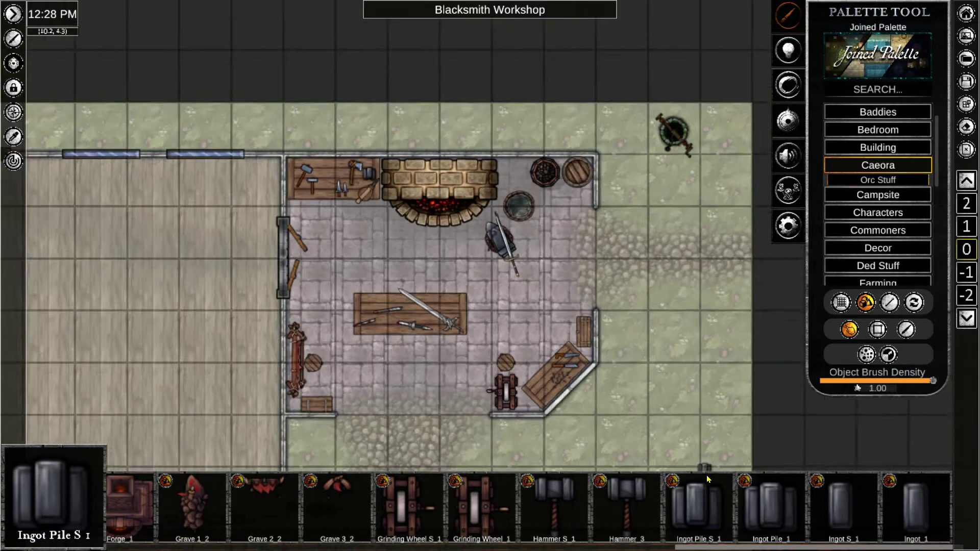
{"action": "scroll", "coordinate": [713, 398], "scroll_direction": "up", "scroll_amount": 3}
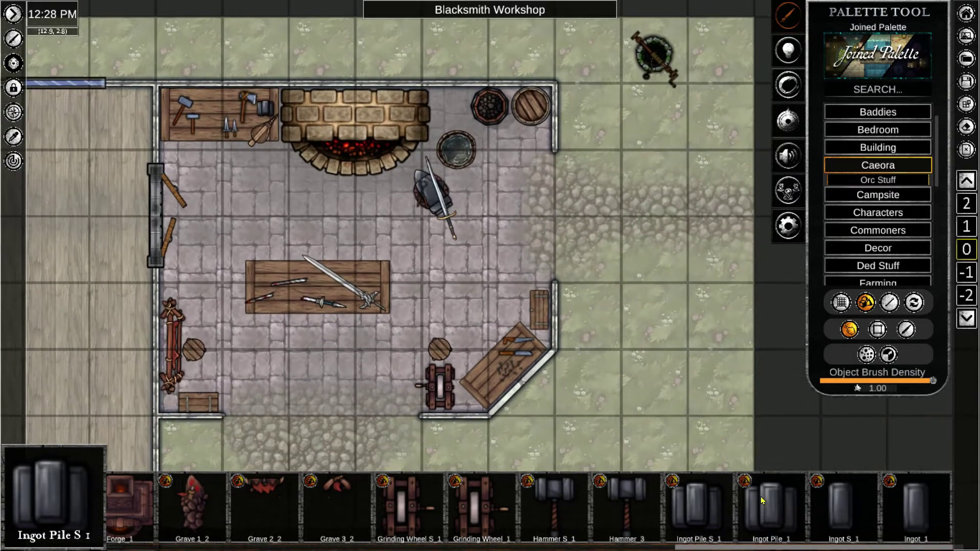
Replace the axe on the tool table beside the furnace with Hammer 3.
{"action": "left_click", "coordinate": [627, 519]}
{"action": "right_click", "coordinate": [248, 98]}
{"action": "key", "text": "Delete"}
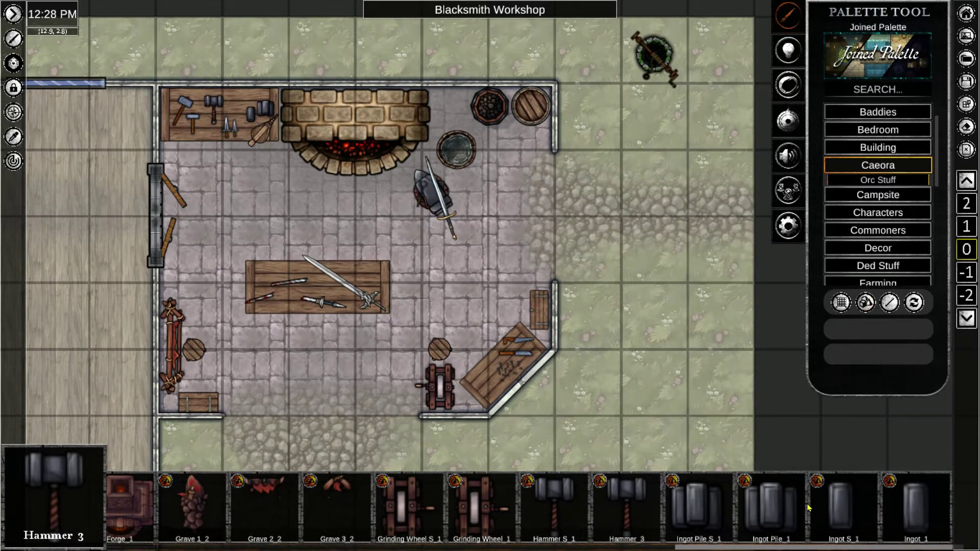
Rotate the anvil beneath the sword near the water tub.
{"action": "scroll", "coordinate": [772, 518], "scroll_direction": "up", "scroll_amount": 6}
{"action": "scroll", "coordinate": [771, 518], "scroll_direction": "up", "scroll_amount": 10}
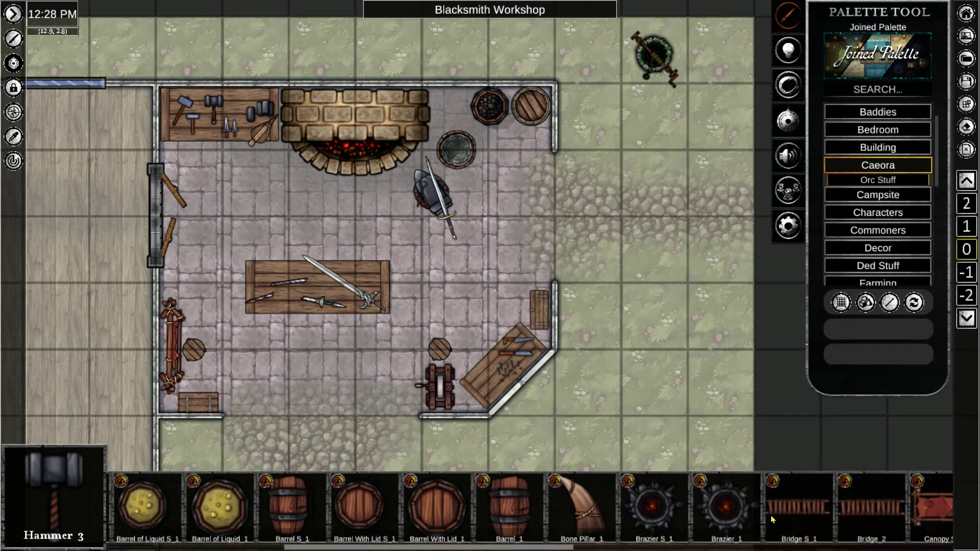
{"action": "left_click_drag", "start_coordinate": [618, 237], "coordinate": [642, 226]}
{"action": "scroll", "coordinate": [641, 226], "scroll_direction": "up", "scroll_amount": 1}
{"action": "right_click", "coordinate": [448, 201]}
{"action": "left_click_drag", "start_coordinate": [442, 280], "coordinate": [509, 260]}
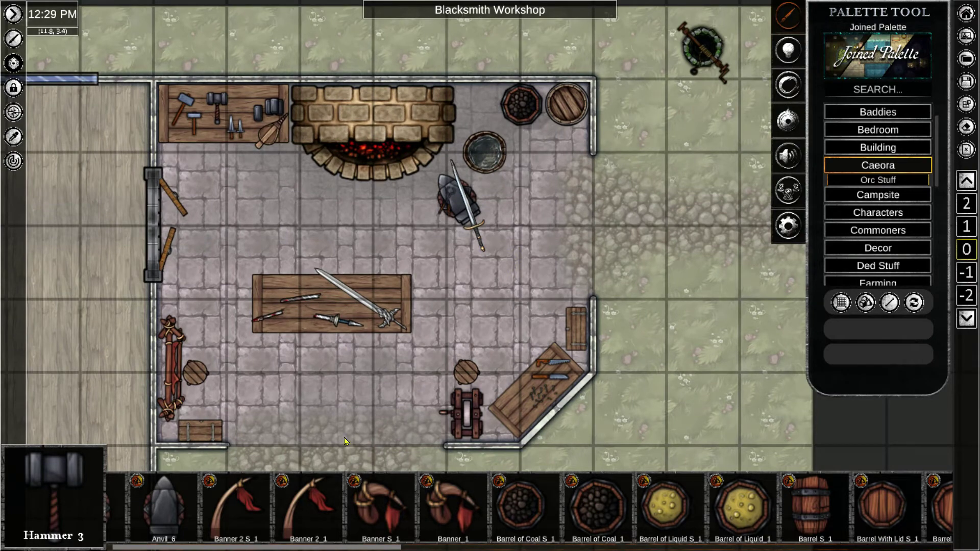
Place War Axe 2 from the Caeora Orc Stuff assets diagonally on the right end of the central table.
{"action": "scroll", "coordinate": [302, 368], "scroll_direction": "down", "scroll_amount": 1}
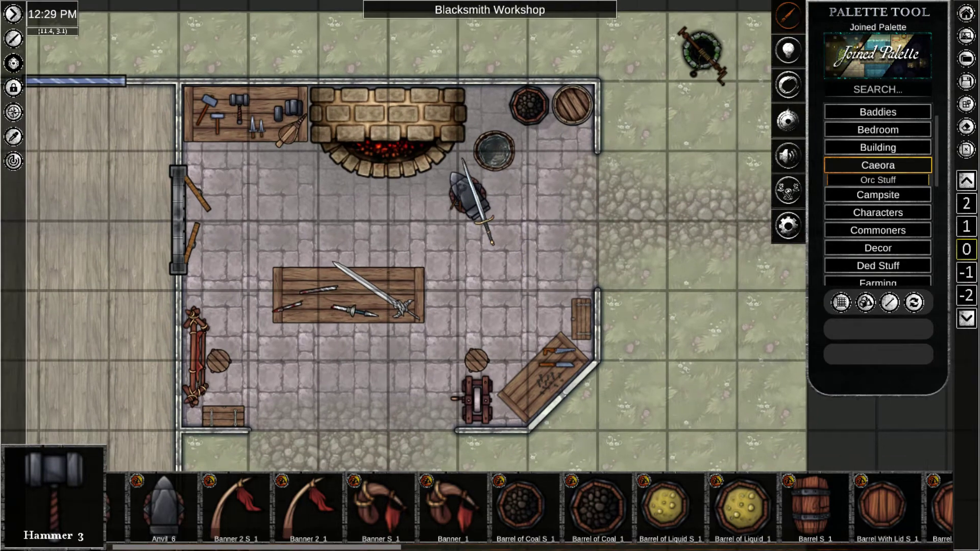
{"action": "scroll", "coordinate": [662, 511], "scroll_direction": "down", "scroll_amount": 10}
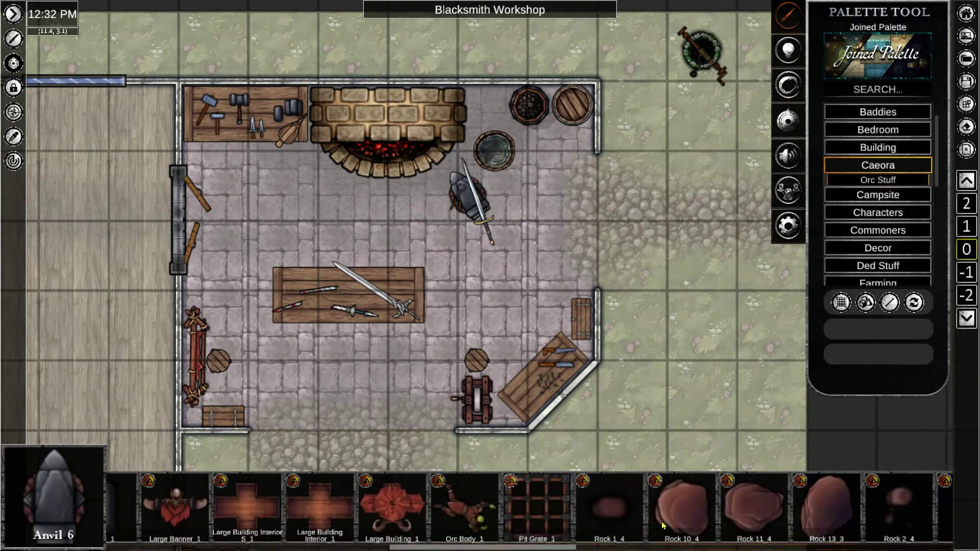
{"action": "scroll", "coordinate": [662, 511], "scroll_direction": "down", "scroll_amount": 10}
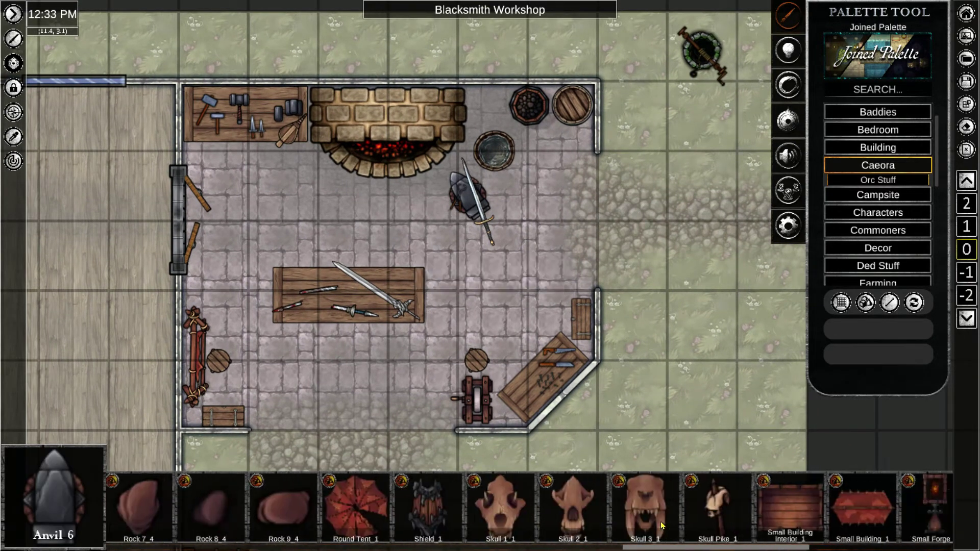
{"action": "scroll", "coordinate": [662, 510], "scroll_direction": "down", "scroll_amount": 4}
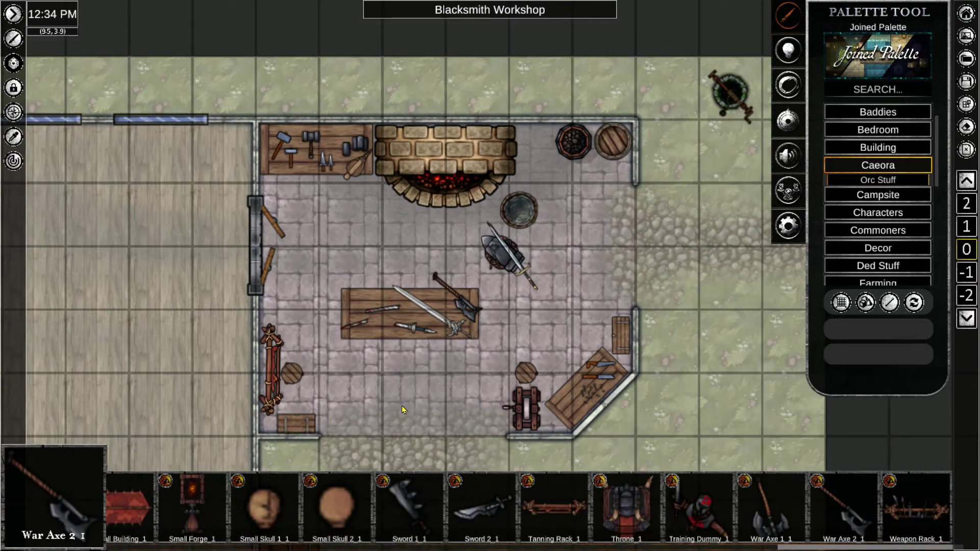
Copy the lidded barrel from the forge's upper-right corner to just outside the lower-left corner, beside the shop wall.
{"action": "scroll", "coordinate": [402, 410], "scroll_direction": "down", "scroll_amount": 3}
{"action": "left_click_drag", "start_coordinate": [404, 407], "coordinate": [661, 314]}
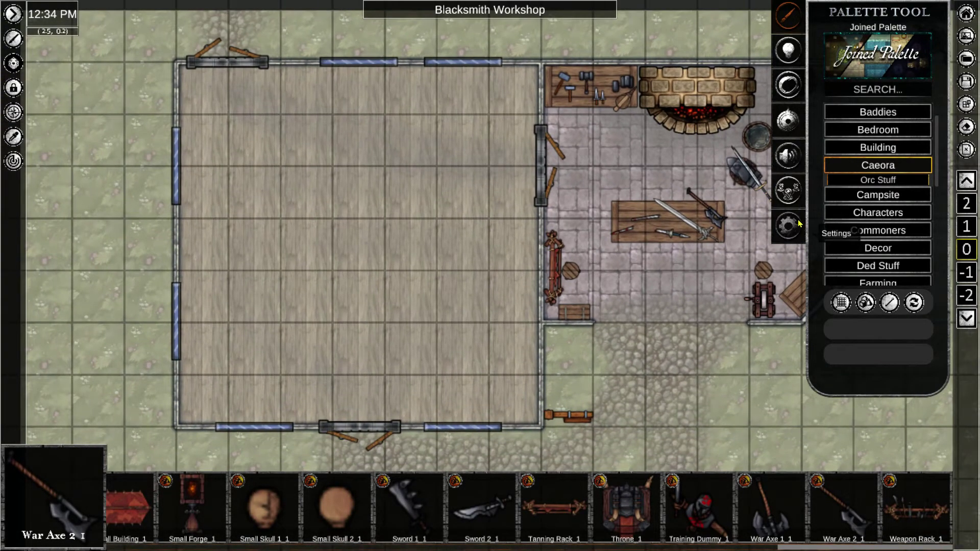
{"action": "left_click_drag", "start_coordinate": [761, 219], "coordinate": [656, 213]}
{"action": "right_click", "coordinate": [730, 73]}
{"action": "right_click", "coordinate": [458, 342]}
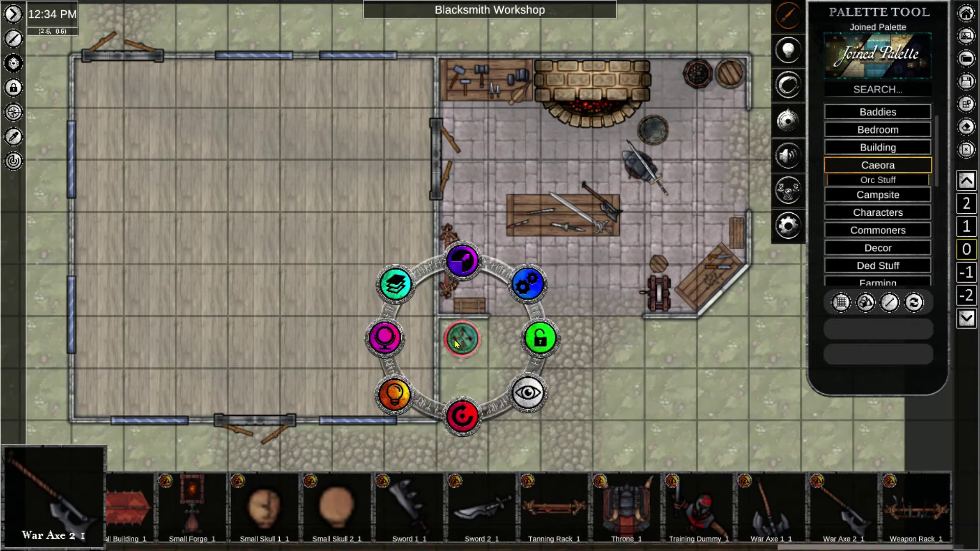
{"action": "left_click", "coordinate": [456, 343]}
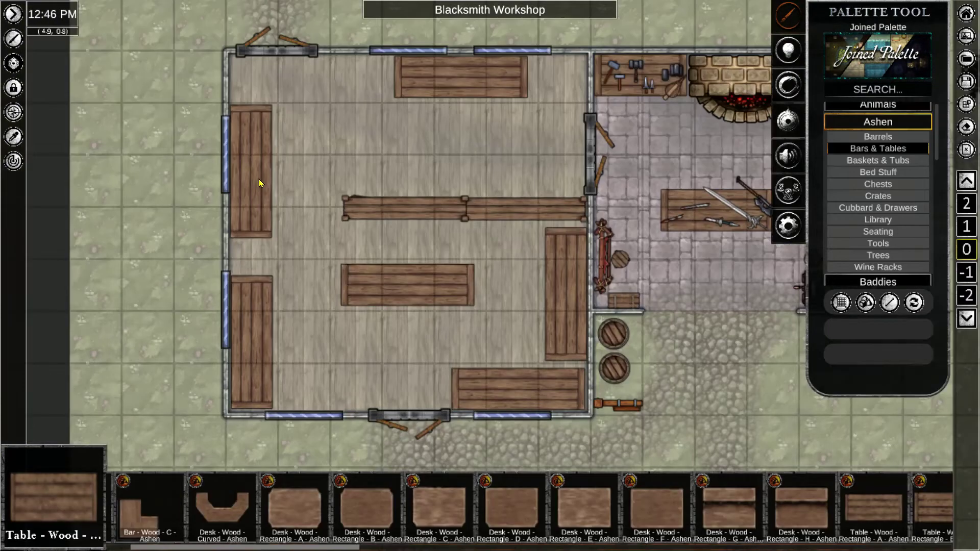
Place a slightly rotated metal-banded wooden chest at the shop counter's right end and a small dark basket at its left end.
{"action": "left_click", "coordinate": [902, 185]}
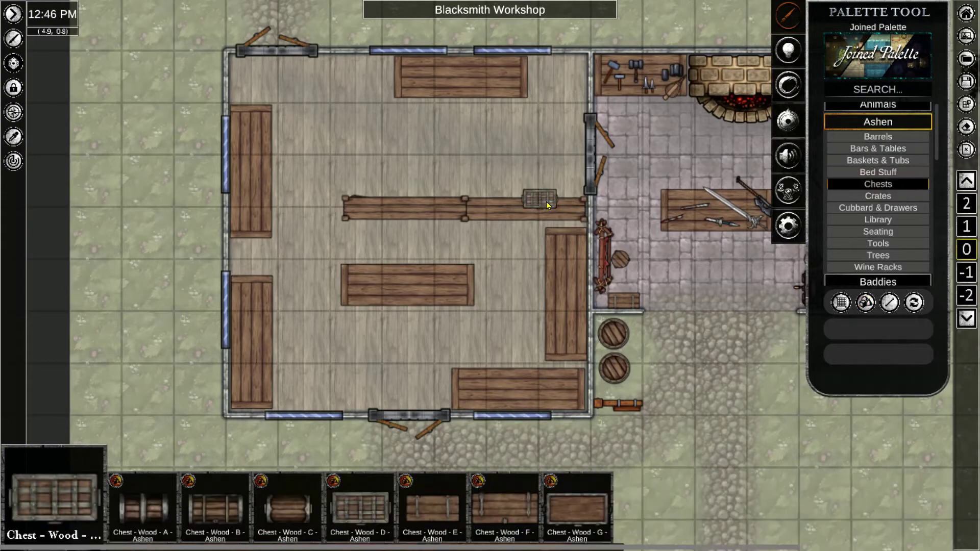
{"action": "right_click", "coordinate": [547, 205]}
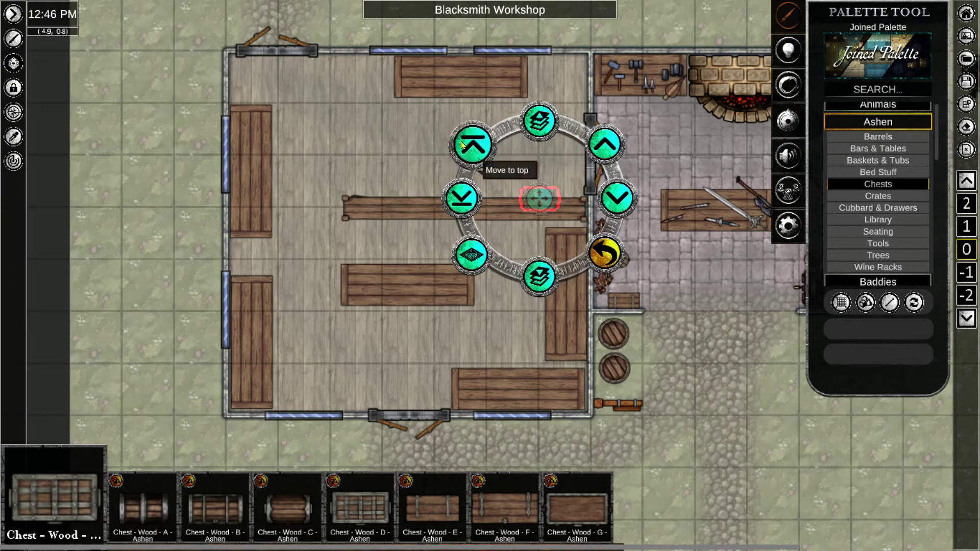
{"action": "left_click", "coordinate": [606, 144]}
{"action": "right_click", "coordinate": [564, 285]}
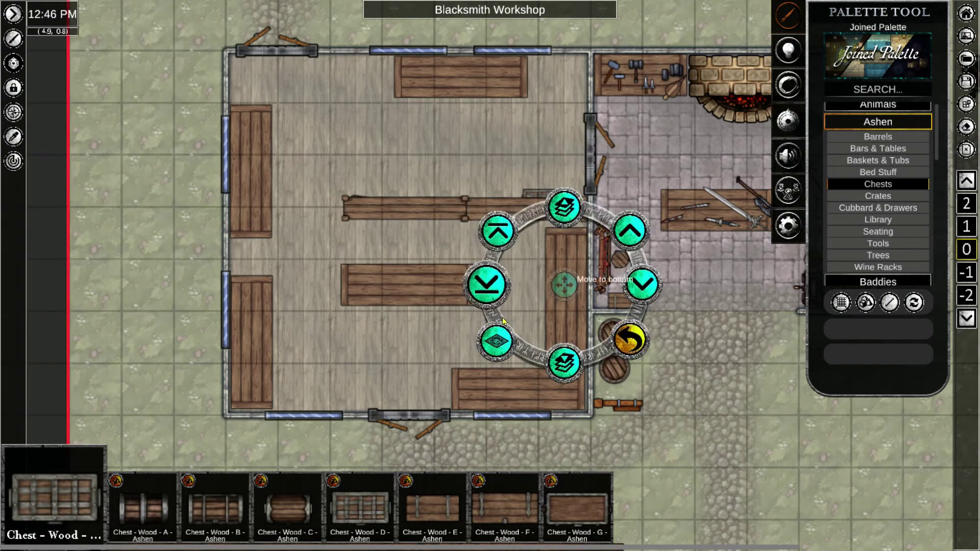
{"action": "left_click", "coordinate": [540, 197]}
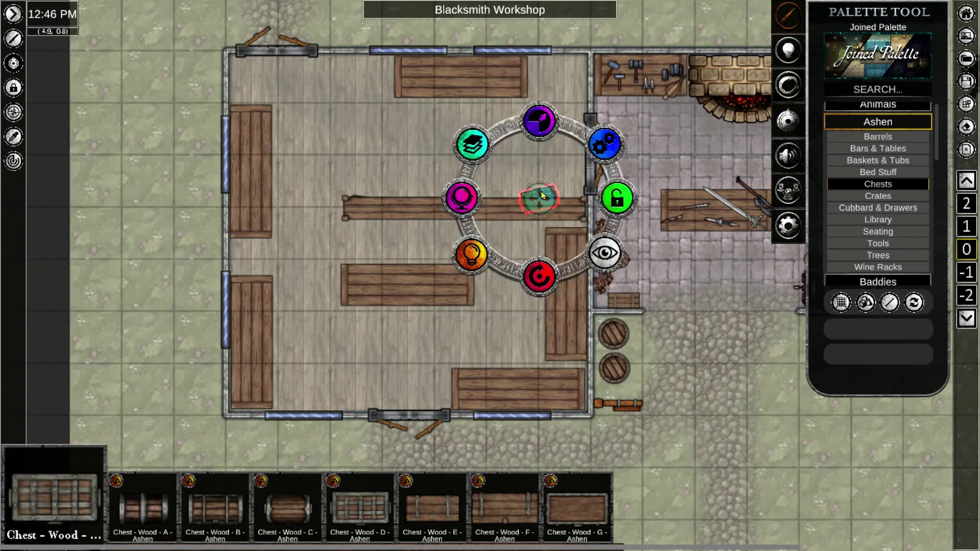
{"action": "left_click", "coordinate": [357, 196]}
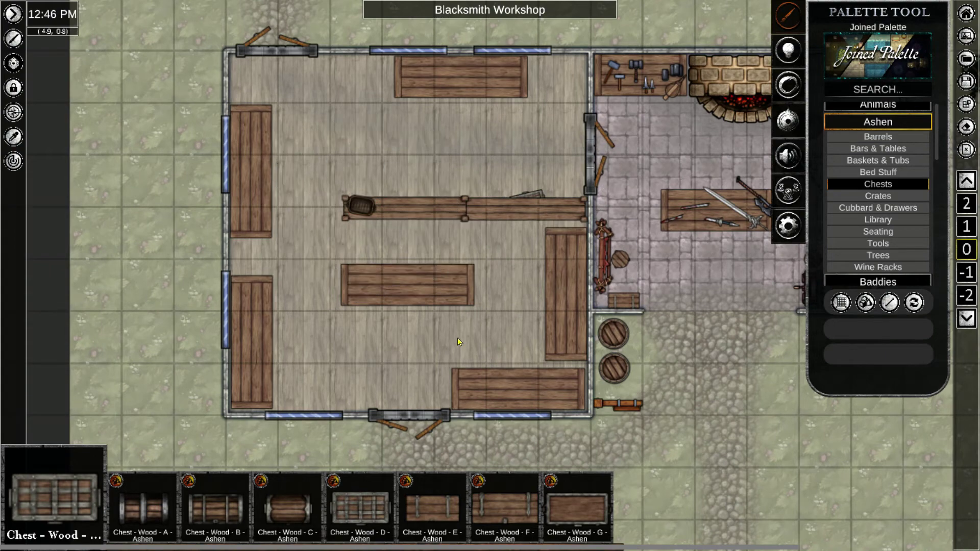
Lay an overlapping row of Wooden Shield 1 and a row of Wooden Shield 2 on the shop's lower-right table.
{"action": "left_click", "coordinate": [887, 238]}
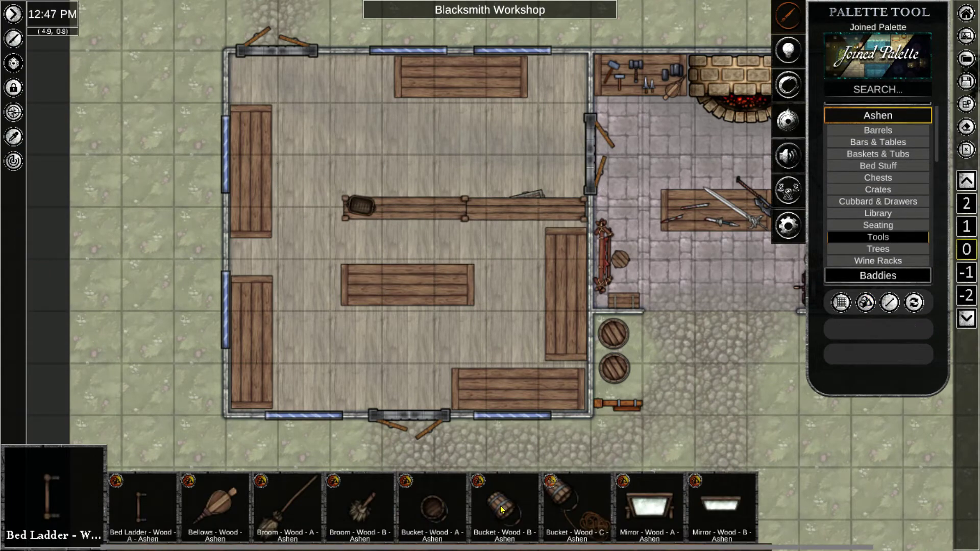
{"action": "left_click", "coordinate": [502, 509]}
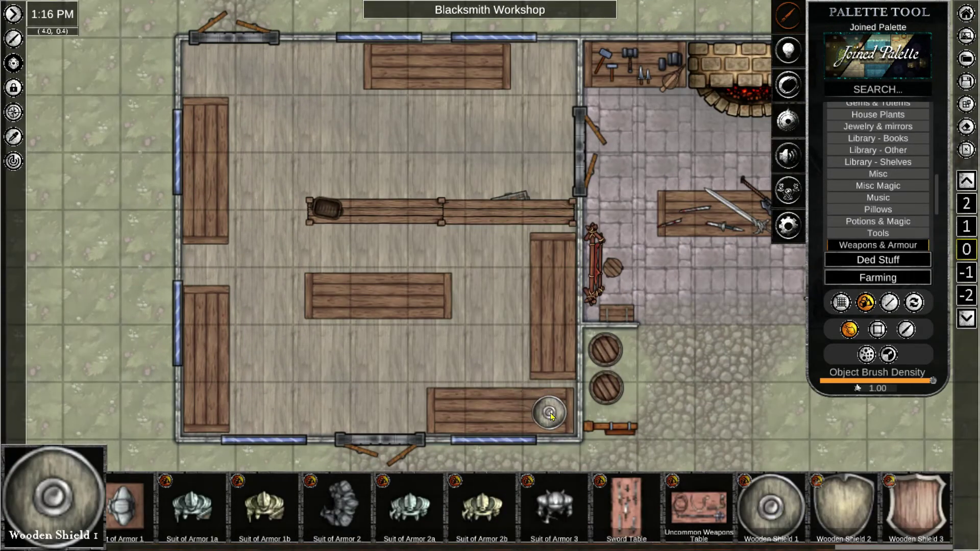
{"action": "left_click", "coordinate": [844, 508]}
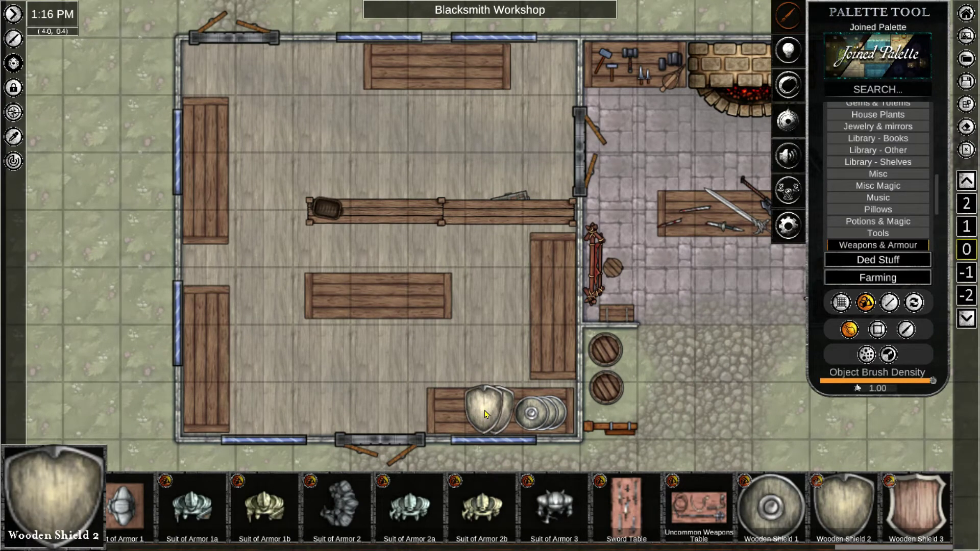
Place an Oathbow and Quiver of Ehlonna on the middle display table and Plate Armor of Etherealness against the shop's upper wall.
{"action": "scroll", "coordinate": [730, 414], "scroll_direction": "up", "scroll_amount": 20}
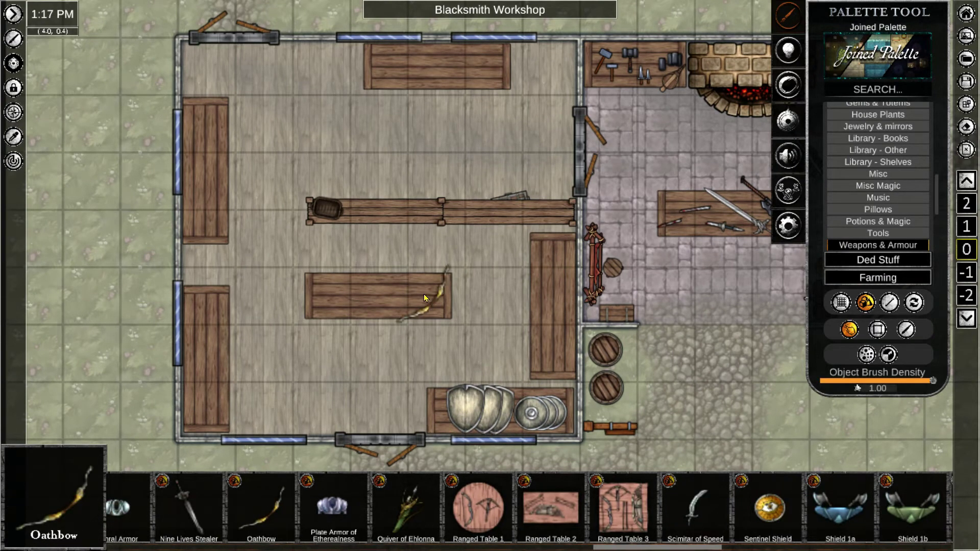
{"action": "left_click", "coordinate": [418, 505]}
{"action": "left_click", "coordinate": [336, 508]}
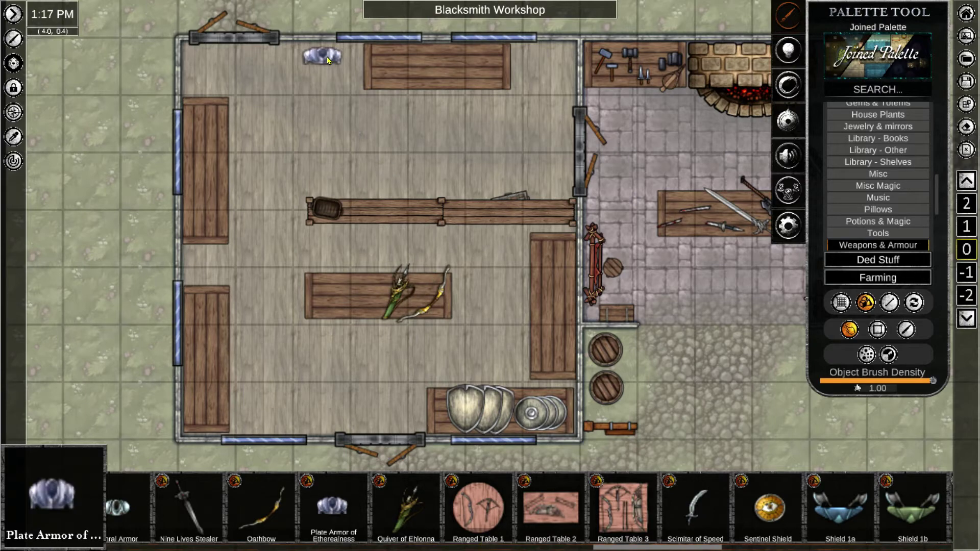
Put two Metal Shield 2 on the right-wall table, Luck Blade and Mace of Disruption on the middle table, and Mace of Terror on the counter.
{"action": "scroll", "coordinate": [532, 287], "scroll_direction": "up", "scroll_amount": 6}
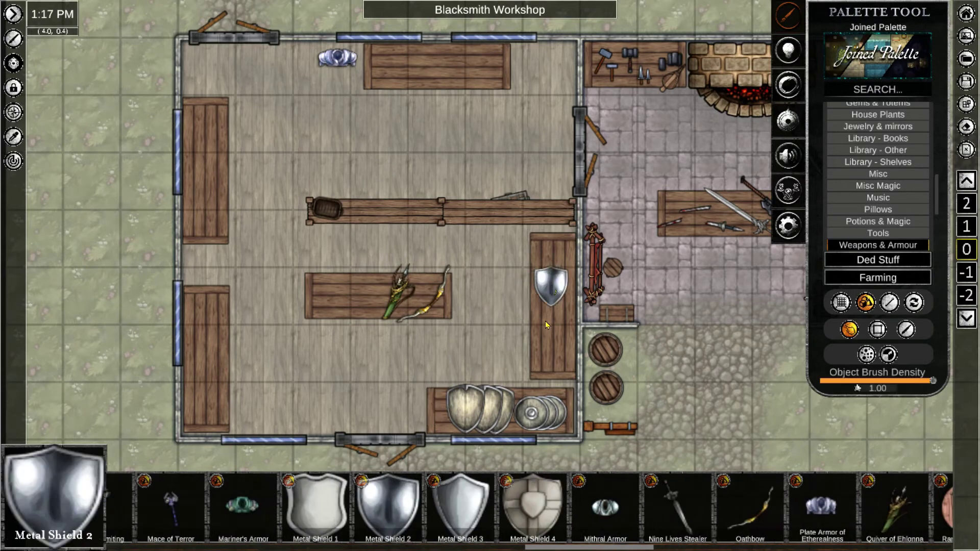
{"action": "left_click_drag", "start_coordinate": [549, 548], "coordinate": [484, 546]}
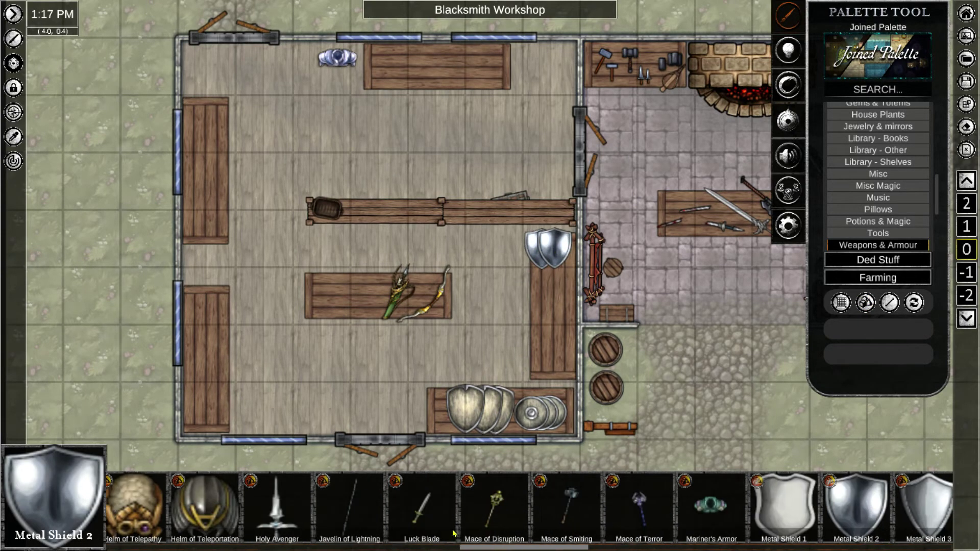
{"action": "left_click", "coordinate": [429, 501]}
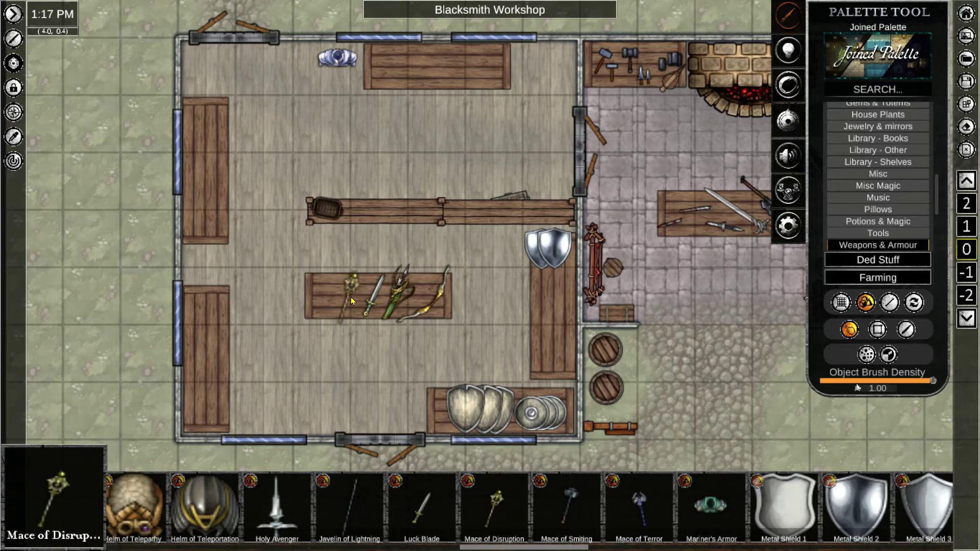
{"action": "scroll", "coordinate": [550, 416], "scroll_direction": "up", "scroll_amount": 4}
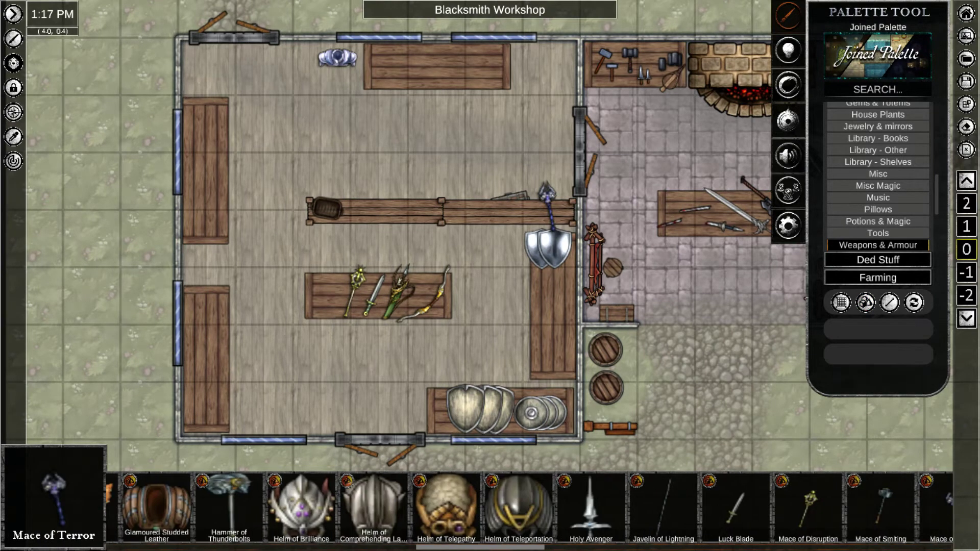
Place a Helm of Brilliance and a Hammer of Thunderbolts on the table along the shop's upper wall.
{"action": "left_click", "coordinate": [300, 505]}
{"action": "left_click", "coordinate": [384, 57]}
{"action": "left_click", "coordinate": [230, 505]}
{"action": "left_click", "coordinate": [404, 77]}
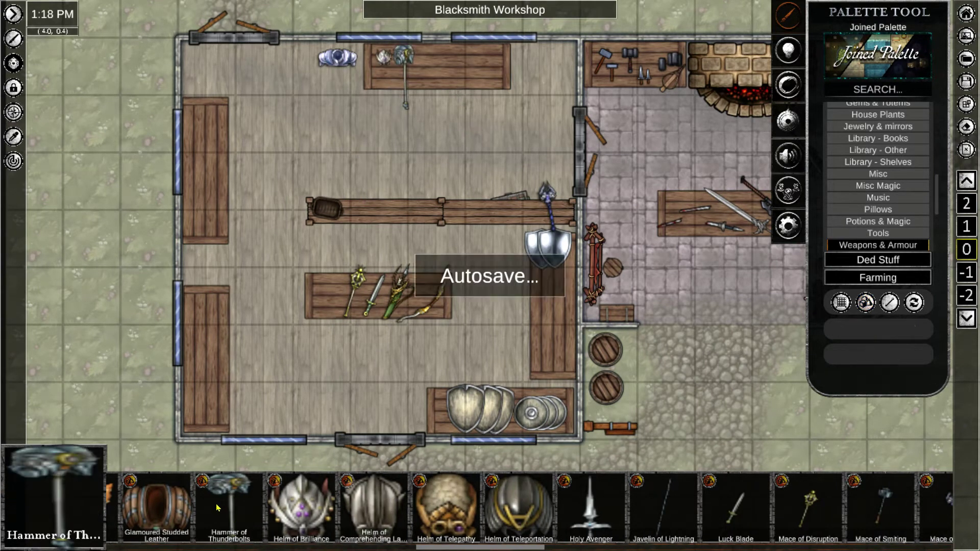
Place Glamoured Studded Leather beside the plate armor, Dragon Scale Mail in the upper-right corner, and Dwarven Plate between the left-wall tables.
{"action": "left_click", "coordinate": [157, 505]}
{"action": "scroll", "coordinate": [375, 509], "scroll_direction": "up", "scroll_amount": 6}
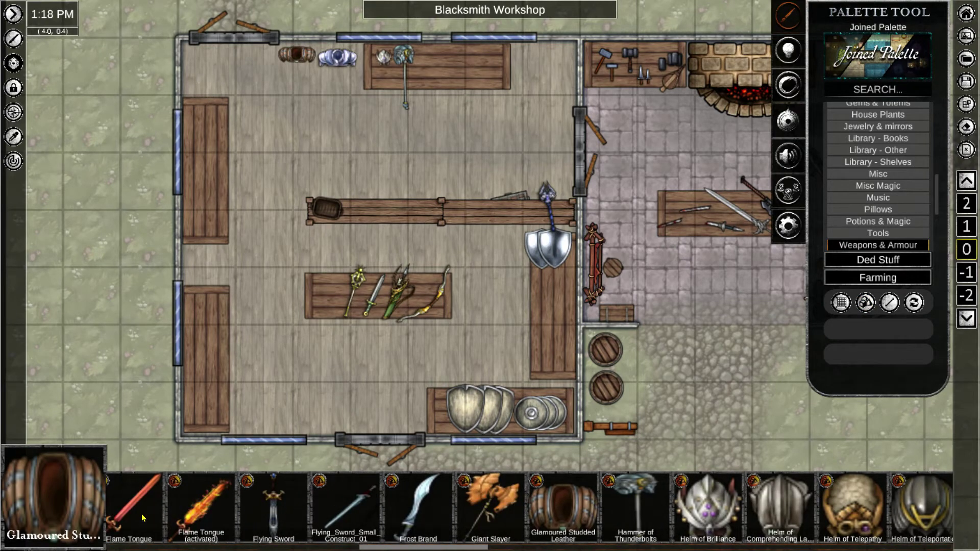
{"action": "scroll", "coordinate": [309, 504], "scroll_direction": "up", "scroll_amount": 6}
{"action": "left_click", "coordinate": [240, 502]}
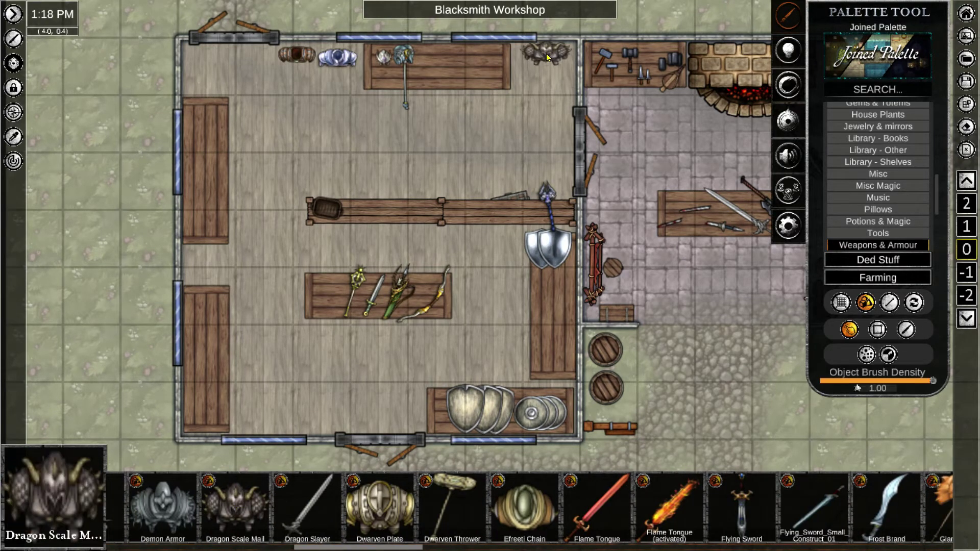
{"action": "scroll", "coordinate": [352, 526], "scroll_direction": "up", "scroll_amount": 5}
{"action": "left_click", "coordinate": [715, 513]}
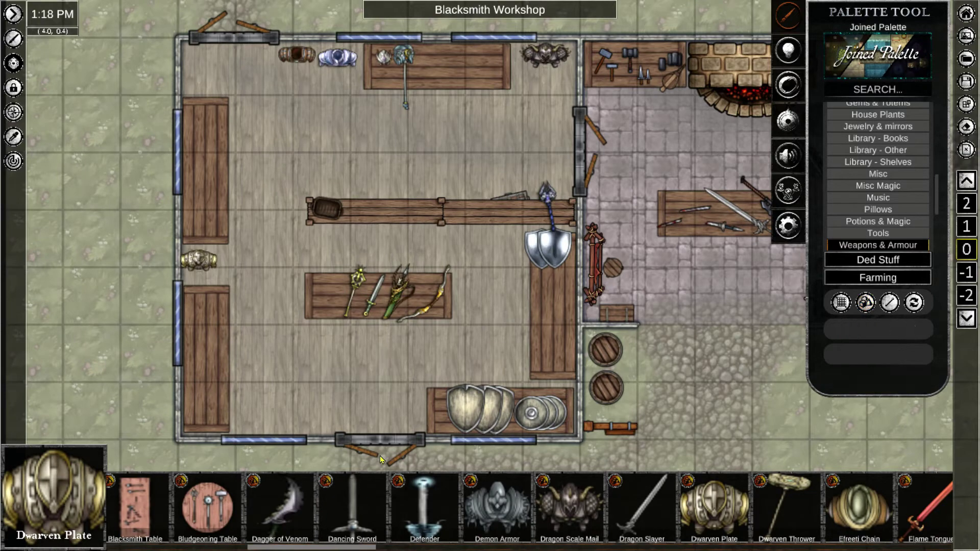
Add a Dagger of Venom and a few Arrows of Slaying to the left end of the middle display table.
{"action": "left_click", "coordinate": [298, 508]}
{"action": "scroll", "coordinate": [358, 531], "scroll_direction": "up", "scroll_amount": 6}
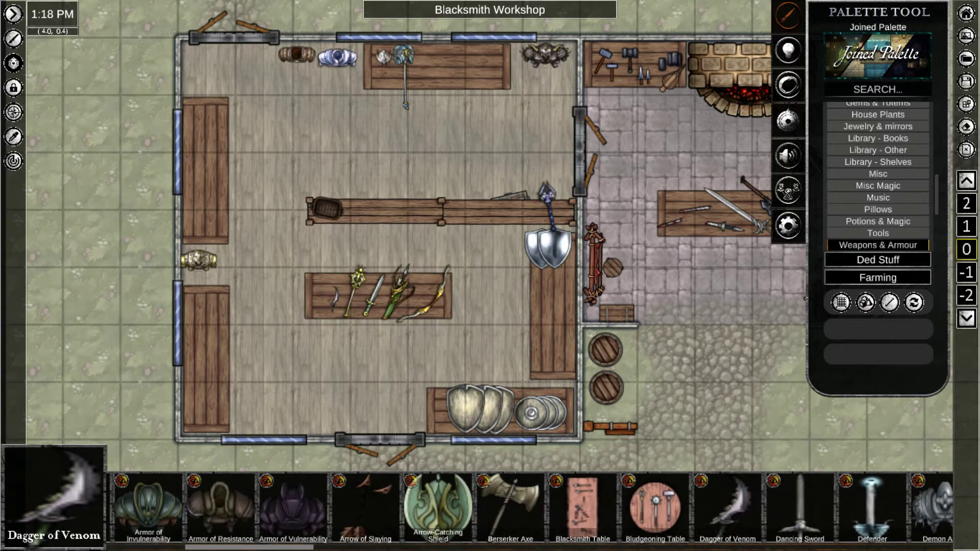
{"action": "left_click", "coordinate": [361, 490]}
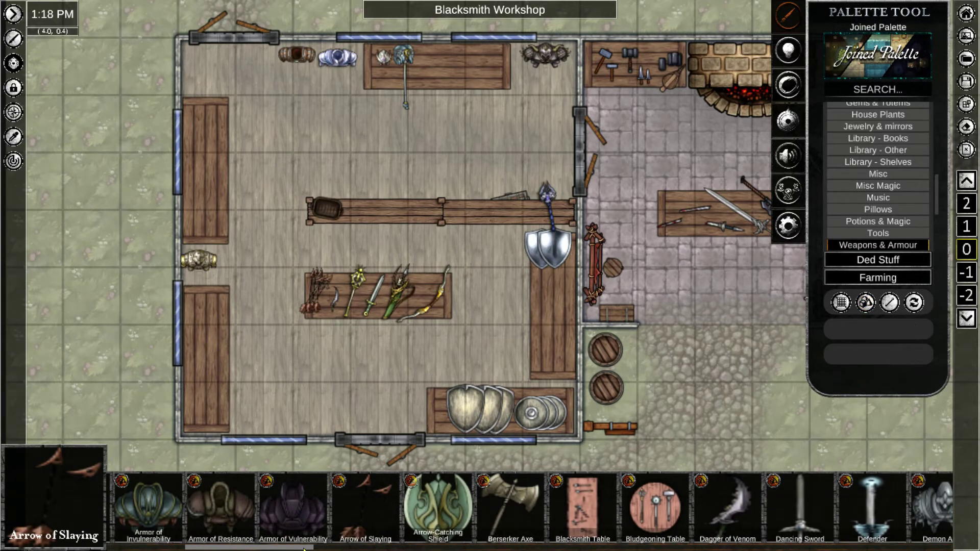
{"action": "scroll", "coordinate": [304, 531], "scroll_direction": "up", "scroll_amount": 9}
Rotate the two metal shields together and move them to the lower end of the right-wall table.
{"action": "right_click", "coordinate": [554, 251]}
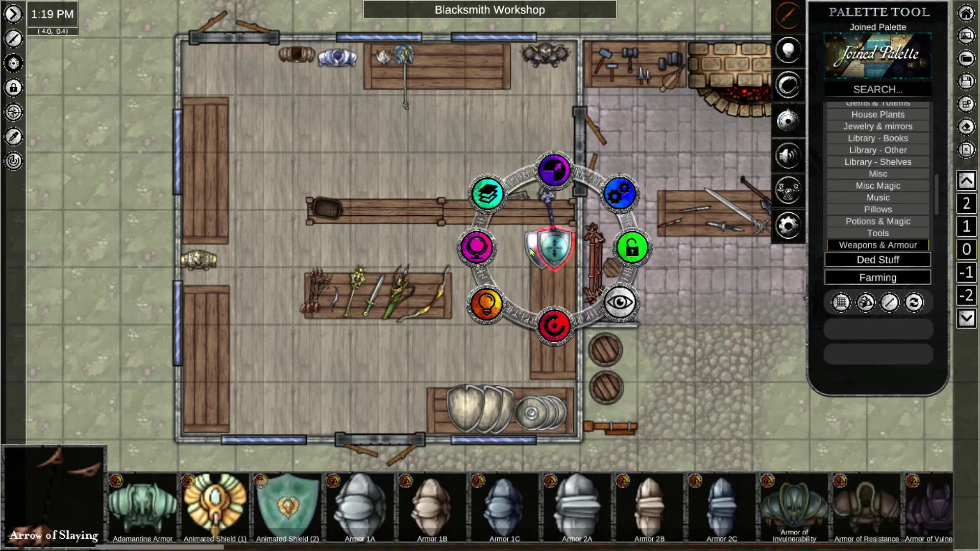
{"action": "right_click", "coordinate": [531, 251], "text": "shift"}
{"action": "left_click_drag", "start_coordinate": [549, 248], "coordinate": [547, 354]}
Select the three Wooden Shield 2 pieces without their table and rotate them together so their points face the upper wall.
{"action": "right_click", "coordinate": [506, 408]}
{"action": "right_click", "coordinate": [453, 425], "text": "shift"}
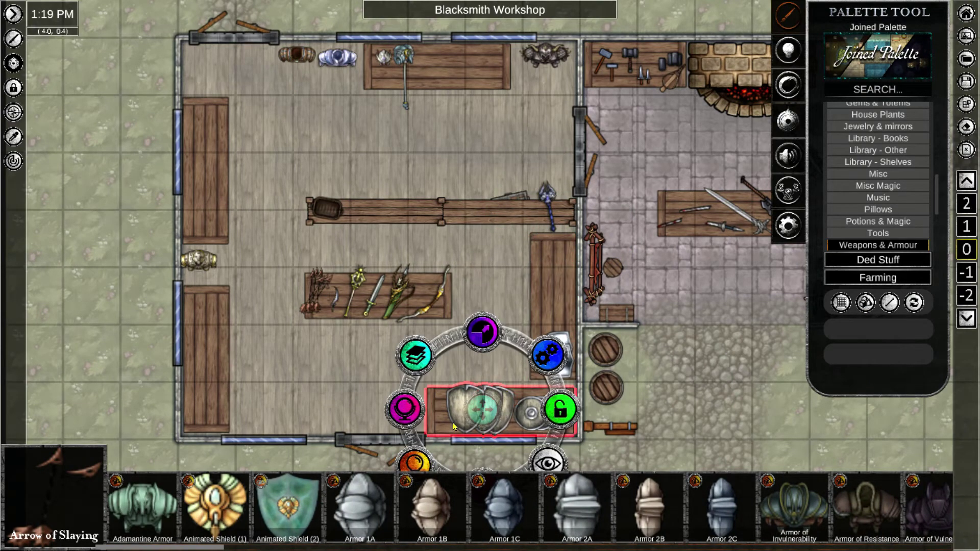
{"action": "right_click", "coordinate": [453, 427]}
{"action": "right_click", "coordinate": [454, 425]}
{"action": "right_click", "coordinate": [453, 418]}
{"action": "right_click", "coordinate": [453, 419]}
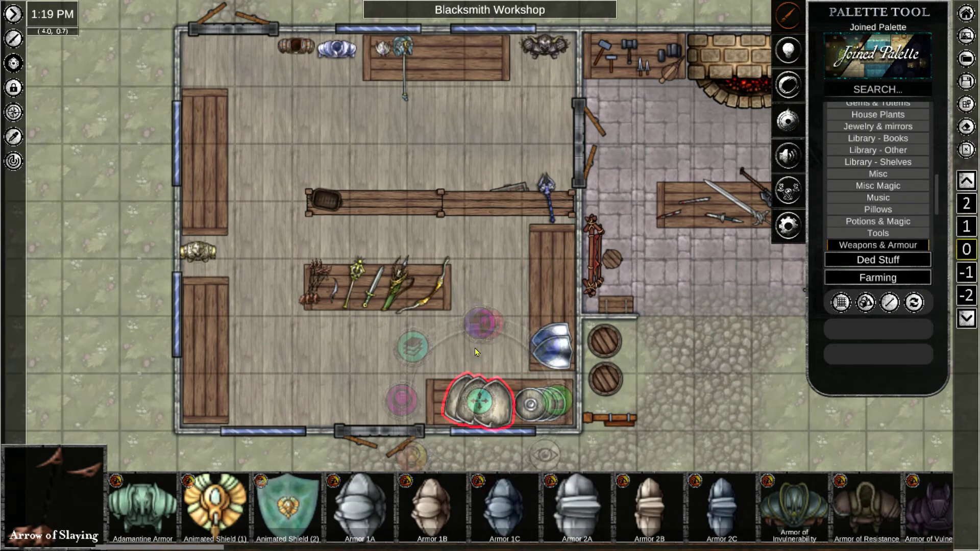
Rotate the Dwarven Plate a quarter turn so it stands flat against the left wall between the two tables.
{"action": "right_click", "coordinate": [209, 289]}
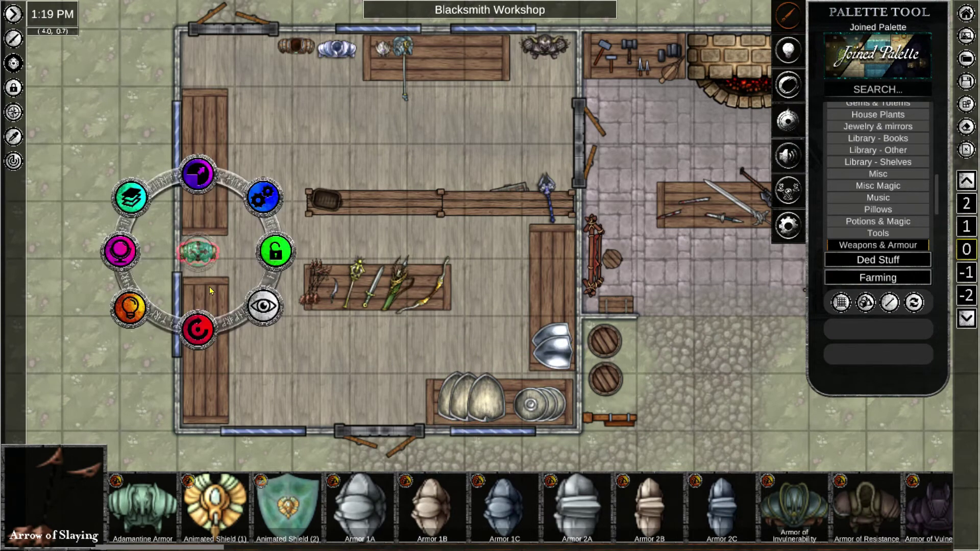
{"action": "key", "text": "r"}
{"action": "left_click_drag", "start_coordinate": [199, 254], "coordinate": [196, 259]}
Enlarge the Dragon Scale Mail in the shop's upper-right corner.
{"action": "right_click", "coordinate": [551, 50]}
{"action": "left_click_drag", "start_coordinate": [551, 50], "coordinate": [544, 93]}
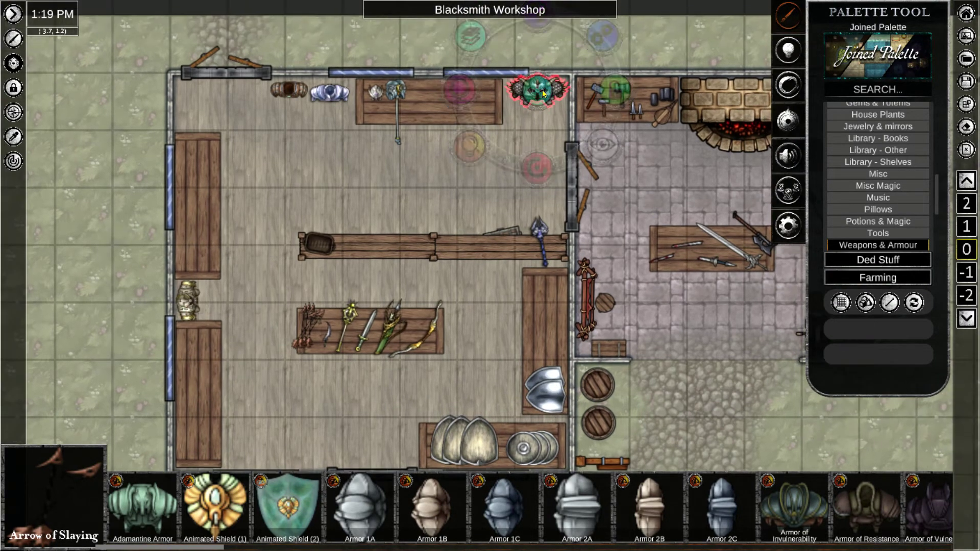
Delete the Dwarven Plate and put the Glamoured Studded Leather, turned against the left wall, in its place between the tables.
{"action": "right_click", "coordinate": [332, 92]}
{"action": "left_click_drag", "start_coordinate": [332, 92], "coordinate": [182, 302]}
{"action": "right_click", "coordinate": [291, 91]}
{"action": "left_click", "coordinate": [188, 300]}
{"action": "key", "text": "Delete"}
{"action": "left_click", "coordinate": [294, 104]}
Enlarge the Plate Armor of Etherealness and position it level between the upper door and the upper-wall table.
{"action": "left_click", "coordinate": [335, 94]}
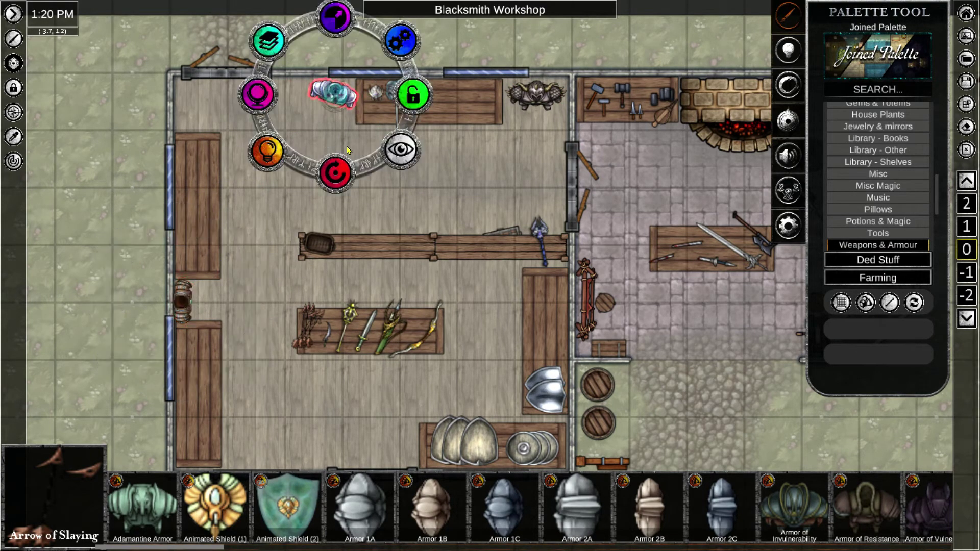
{"action": "left_click_drag", "start_coordinate": [347, 151], "coordinate": [361, 148]}
{"action": "left_click_drag", "start_coordinate": [335, 94], "coordinate": [317, 91]}
Enlarge the Glamoured Studded Leather slightly and center it between the two left-wall tables.
{"action": "left_click", "coordinate": [184, 299]}
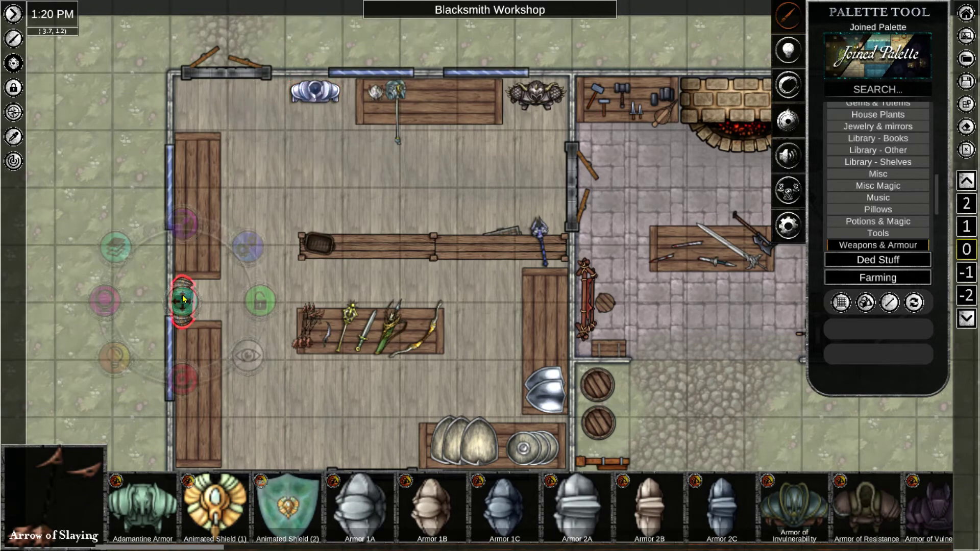
{"action": "left_click_drag", "start_coordinate": [183, 298], "coordinate": [185, 292]}
{"action": "left_click", "coordinate": [194, 266]}
{"action": "left_click", "coordinate": [185, 297]}
{"action": "left_click", "coordinate": [338, 262]}
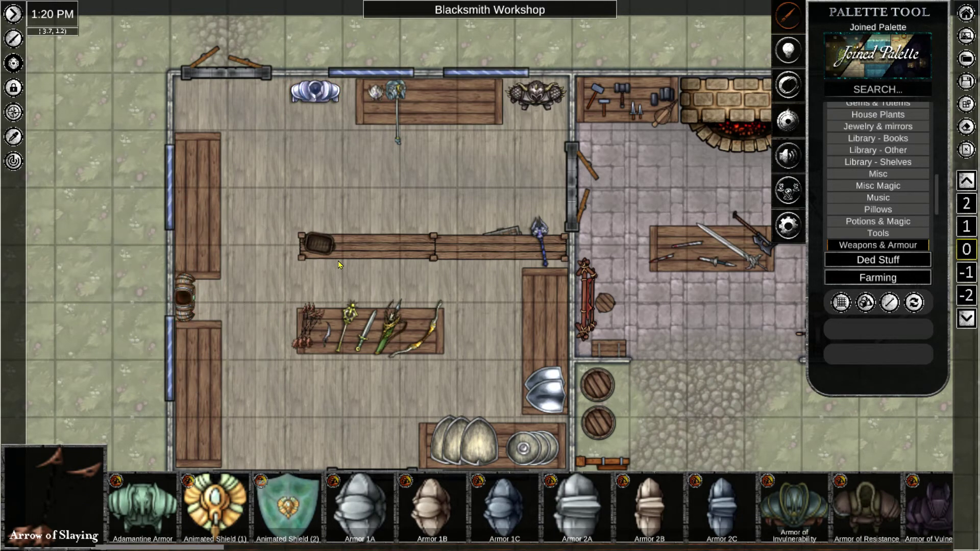
Rotate the Mace of Terror so it lies along the right end of the shop counter.
{"action": "left_click", "coordinate": [538, 238]}
{"action": "left_click_drag", "start_coordinate": [540, 320], "coordinate": [668, 268]}
{"action": "left_click_drag", "start_coordinate": [540, 244], "coordinate": [537, 247]}
Lay the Hammer of Thunderbolts lengthwise on the upper-wall table and align the Helm of Brilliance beside its head.
{"action": "left_click", "coordinate": [398, 104]}
{"action": "left_click_drag", "start_coordinate": [397, 189], "coordinate": [490, 111]}
{"action": "left_click_drag", "start_coordinate": [398, 111], "coordinate": [425, 108]}
{"action": "left_click_drag", "start_coordinate": [376, 92], "coordinate": [376, 108]}
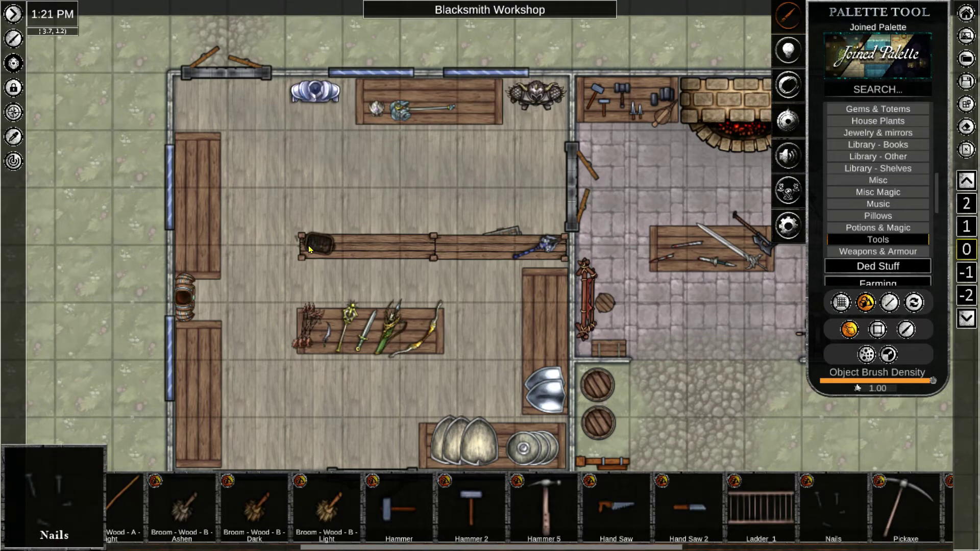
Lay several overlapping pickaxes on the upper end of the right-wall table and fill the counter's basket with pitons.
{"action": "left_click", "coordinate": [906, 509]}
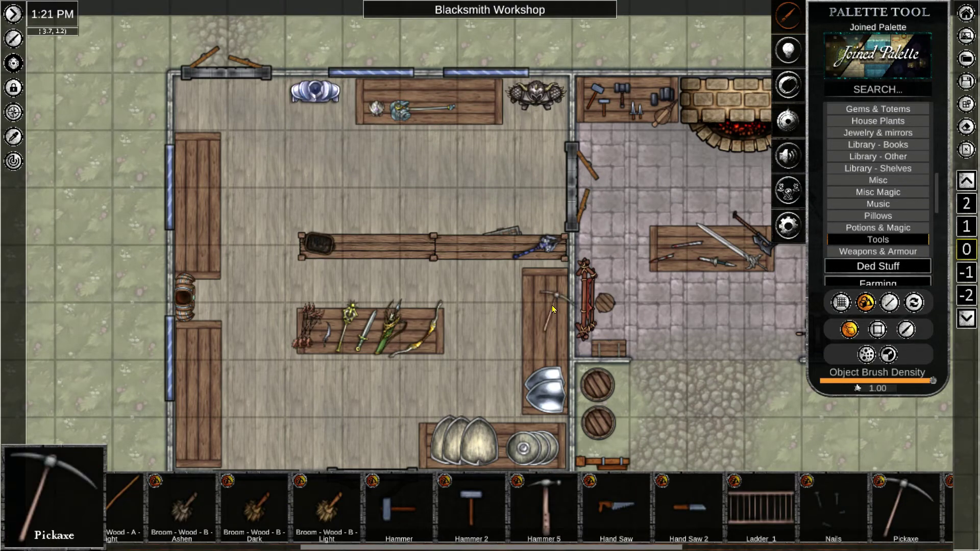
{"action": "left_click", "coordinate": [725, 548]}
{"action": "left_click", "coordinate": [774, 509]}
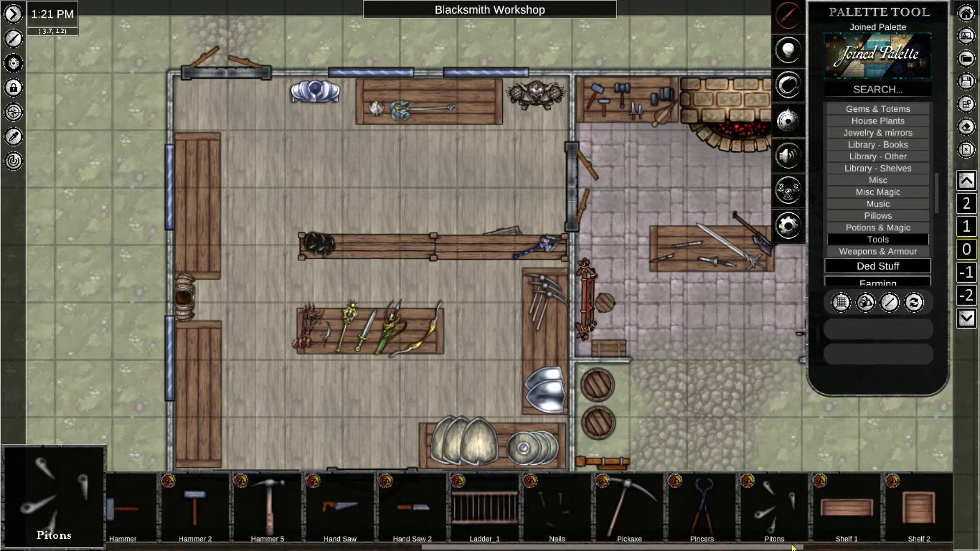
{"action": "left_click_drag", "start_coordinate": [793, 548], "coordinate": [976, 549]}
Place three Staff objects from Potions & Magic side by side on the upper table along the left wall.
{"action": "left_click", "coordinate": [874, 230]}
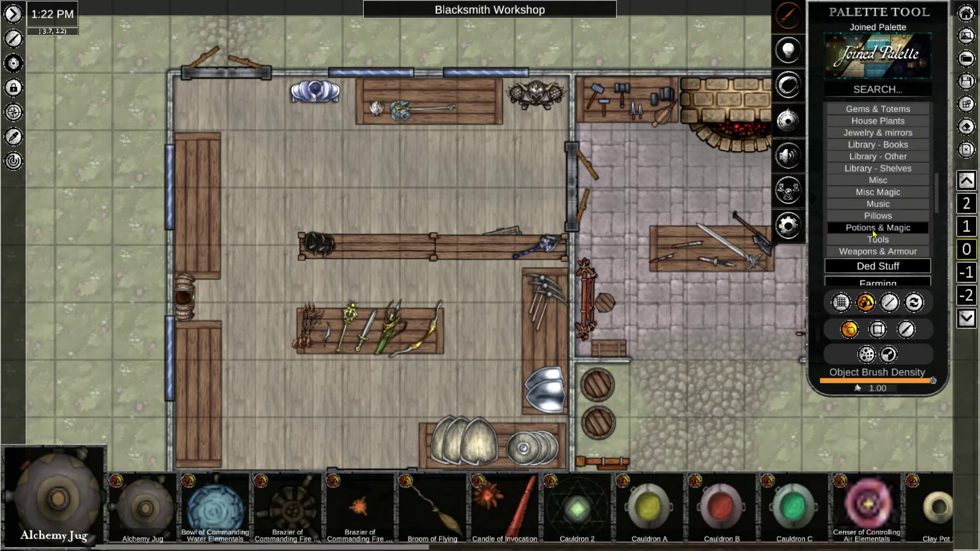
{"action": "left_click_drag", "start_coordinate": [562, 548], "coordinate": [907, 549]}
{"action": "left_click", "coordinate": [844, 519]}
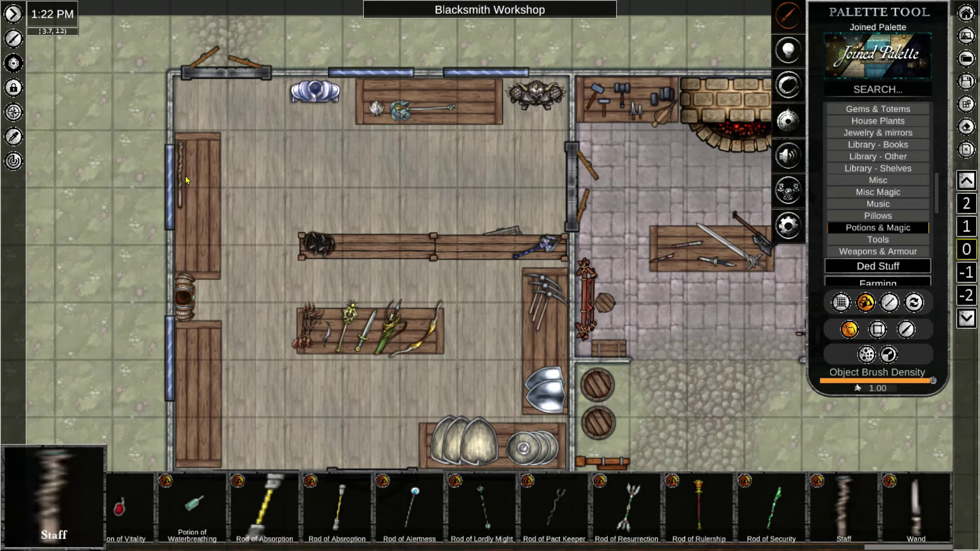
Place Chains from the Dungeon decor assets below the pickaxes on the right-wall table.
{"action": "scroll", "coordinate": [912, 177], "scroll_direction": "up", "scroll_amount": 3}
{"action": "left_click", "coordinate": [912, 176]}
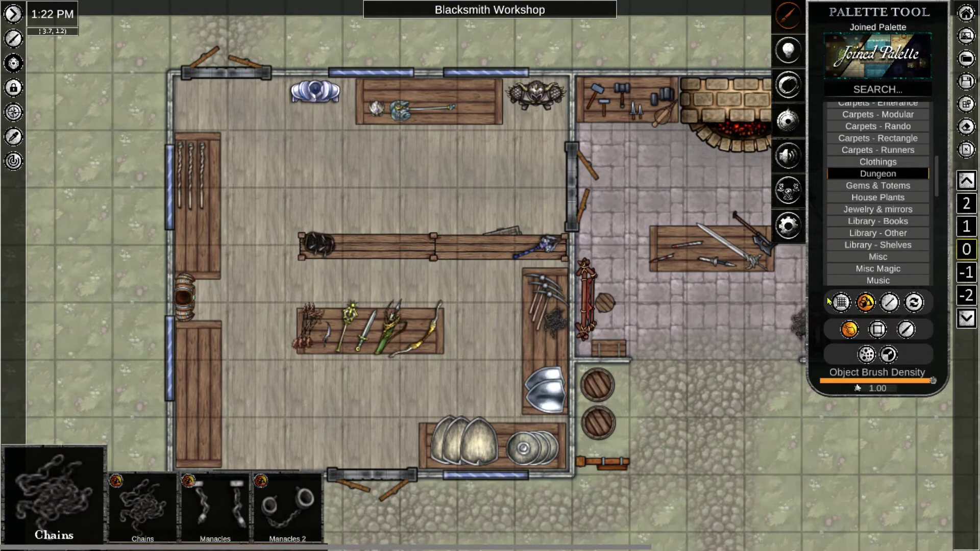
{"action": "scroll", "coordinate": [874, 225], "scroll_direction": "up", "scroll_amount": 5}
Pile several Backpack 3 objects from Adventuring Gear on the right end of the upper-wall table.
{"action": "left_click", "coordinate": [902, 170]}
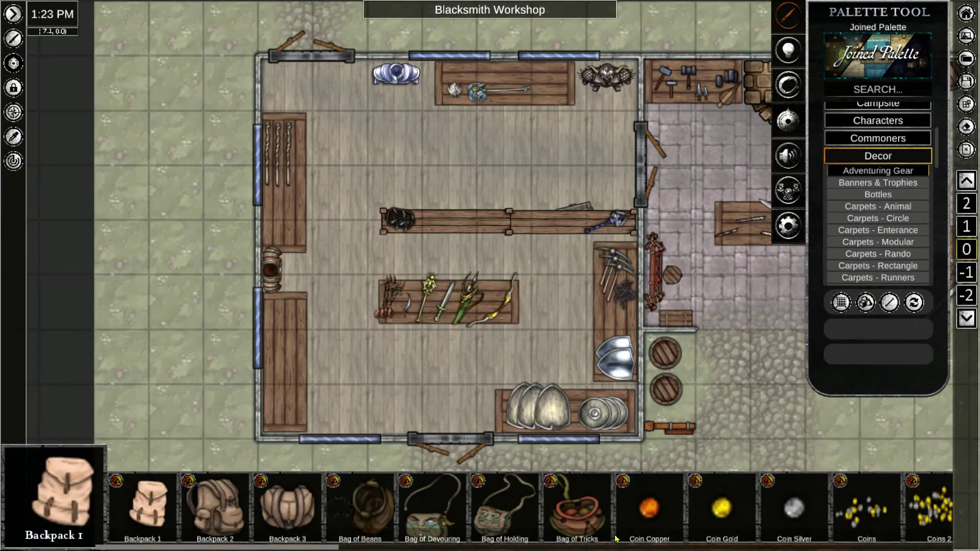
{"action": "scroll", "coordinate": [525, 524], "scroll_direction": "down", "scroll_amount": 1}
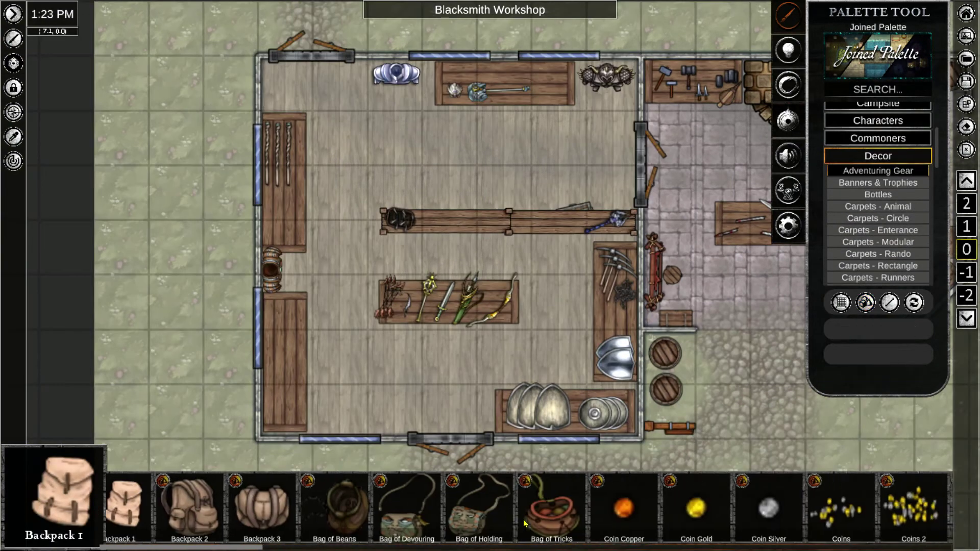
{"action": "scroll", "coordinate": [525, 523], "scroll_direction": "down", "scroll_amount": 4}
{"action": "scroll", "coordinate": [524, 523], "scroll_direction": "up", "scroll_amount": 5}
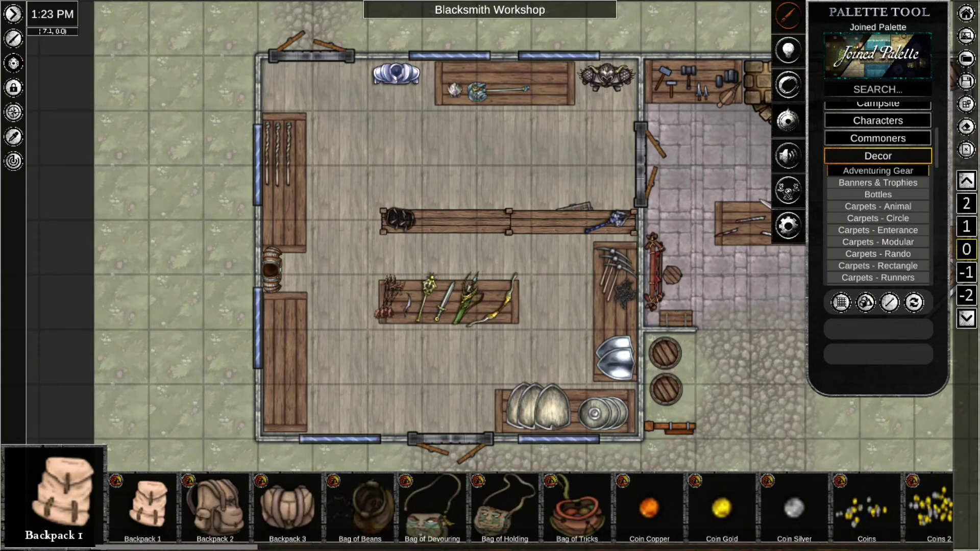
{"action": "left_click", "coordinate": [294, 511]}
Add a shrunken Bag of Holding beside the backpacks on the upper-wall table and move the Helm of Brilliance to the hammer handle's end.
{"action": "scroll", "coordinate": [409, 511], "scroll_direction": "down", "scroll_amount": 1}
{"action": "left_click", "coordinate": [429, 511]}
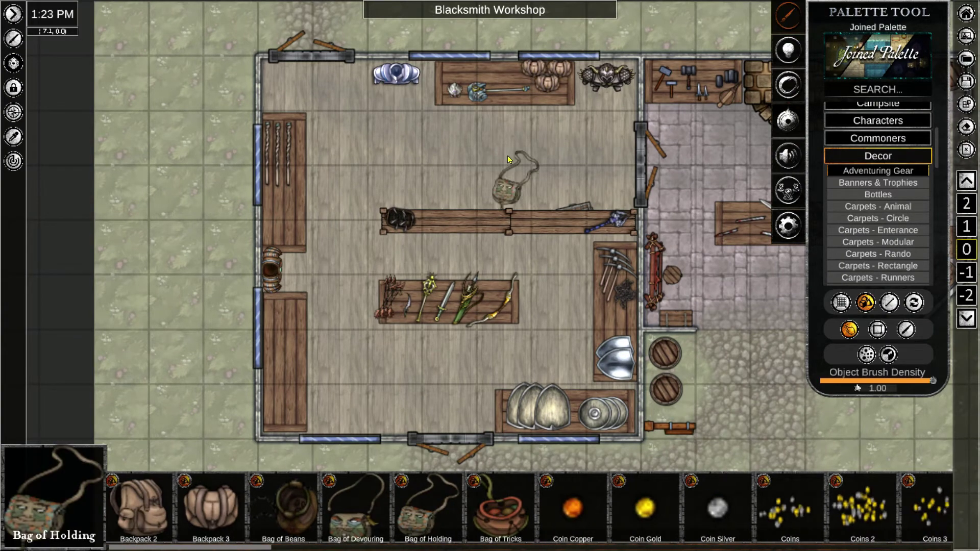
{"action": "left_click", "coordinate": [496, 98]}
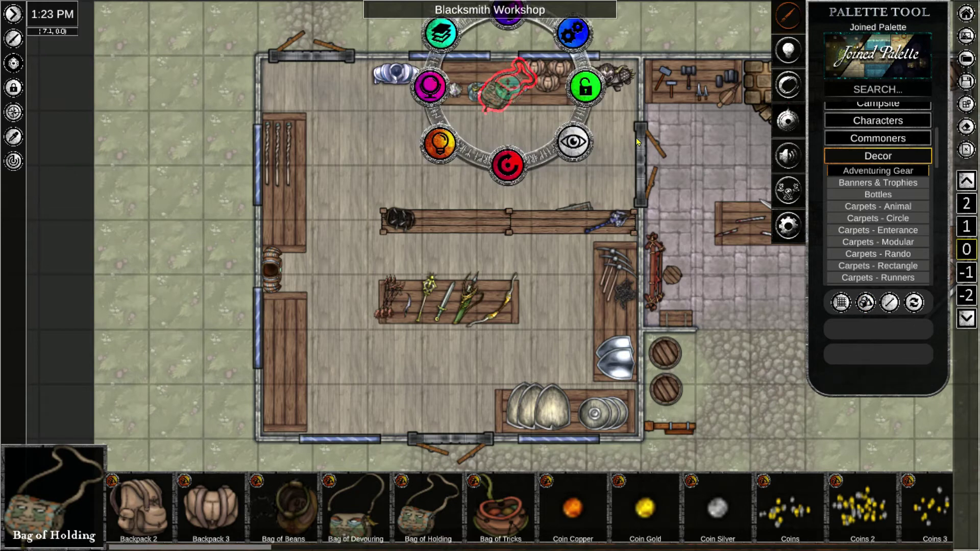
{"action": "left_click_drag", "start_coordinate": [513, 169], "coordinate": [556, 156]}
{"action": "left_click_drag", "start_coordinate": [451, 117], "coordinate": [529, 121]}
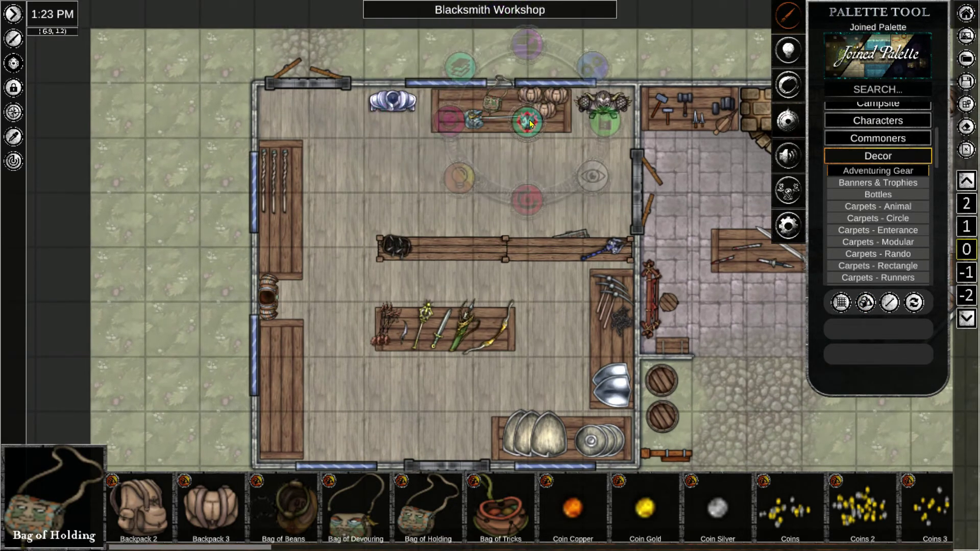
Rotate the Helm of Brilliance and reposition it below the hammer handle, and move the Bag of Holding to the table's left end.
{"action": "left_click", "coordinate": [490, 118]}
{"action": "left_click_drag", "start_coordinate": [494, 196], "coordinate": [510, 190]}
{"action": "left_click_drag", "start_coordinate": [494, 119], "coordinate": [519, 122]}
{"action": "left_click_drag", "start_coordinate": [496, 98], "coordinate": [451, 110]}
Place a Grappling Hook from Adventuring Gear below the chains on the shop's right-wall table.
{"action": "scroll", "coordinate": [551, 516], "scroll_direction": "down", "scroll_amount": 5}
{"action": "left_click", "coordinate": [676, 511]}
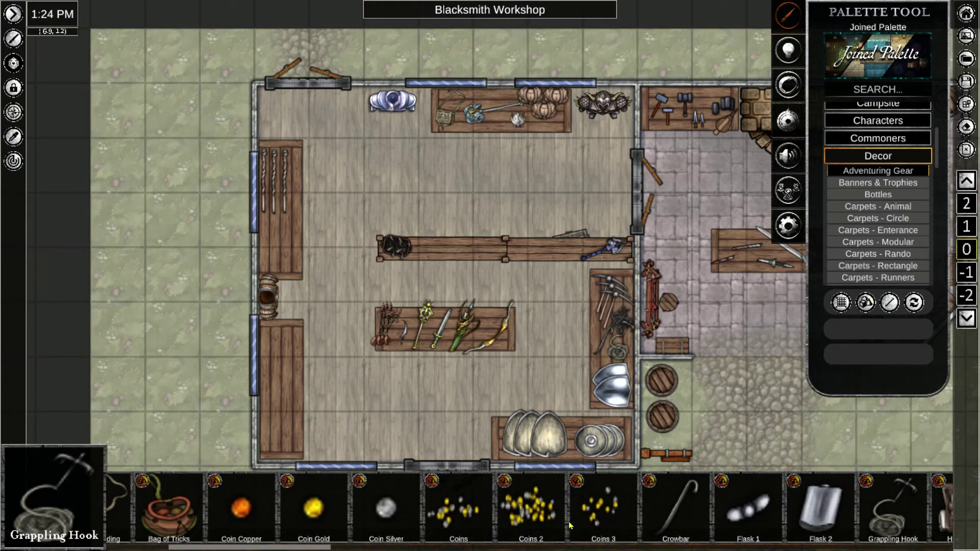
Place Horseshoes of Speed on the forge's angled corner table and delete the set on the tool table beside the forge.
{"action": "scroll", "coordinate": [572, 525], "scroll_direction": "down", "scroll_amount": 7}
{"action": "left_click", "coordinate": [631, 517]}
{"action": "key", "text": "d"}
{"action": "key", "text": "s"}
{"action": "left_click", "coordinate": [582, 79]}
{"action": "key", "text": "d"}
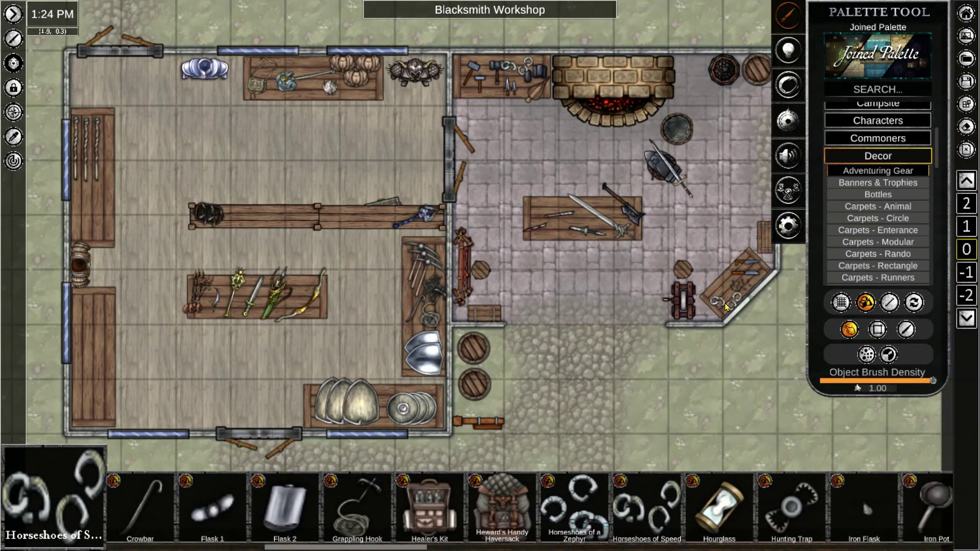
{"action": "right_click", "coordinate": [731, 332]}
{"action": "left_click", "coordinate": [516, 66]}
{"action": "key", "text": "Delete"}
Place an Iron Pot next to the grappling hook on the shop's right-wall table.
{"action": "scroll", "coordinate": [620, 429], "scroll_direction": "down", "scroll_amount": 1}
{"action": "key", "text": "a"}
{"action": "scroll", "coordinate": [779, 499], "scroll_direction": "down", "scroll_amount": 6}
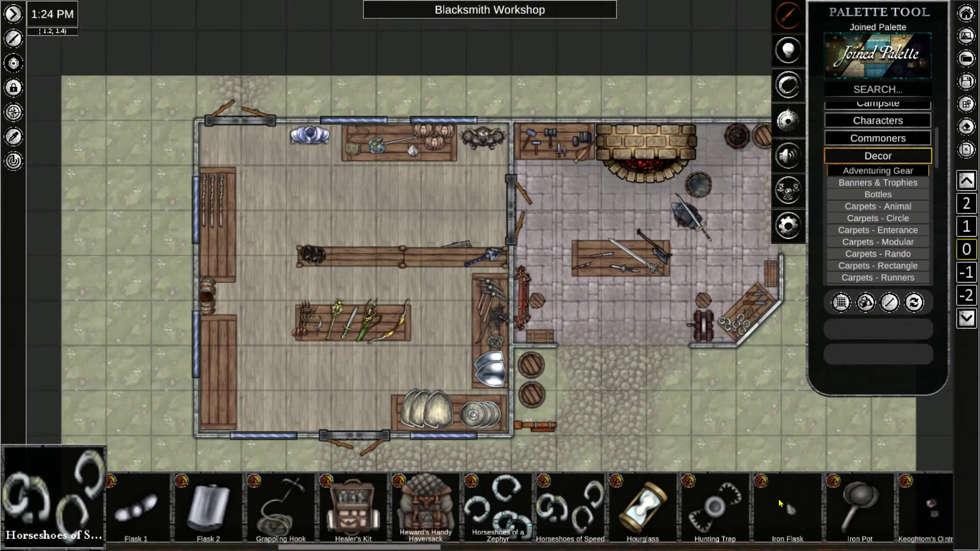
{"action": "scroll", "coordinate": [784, 489], "scroll_direction": "down", "scroll_amount": 2}
{"action": "left_click", "coordinate": [365, 506]}
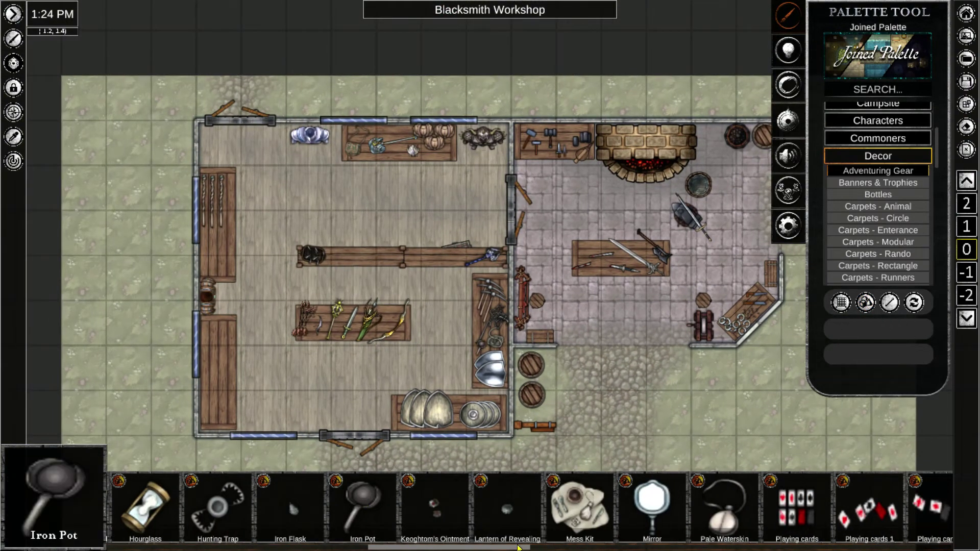
Place three Rope 3 coils below the staffs on the upper left-wall table and a Rope of Entanglement beneath them.
{"action": "scroll", "coordinate": [517, 547], "scroll_direction": "down", "scroll_amount": 15}
{"action": "left_click", "coordinate": [827, 511]}
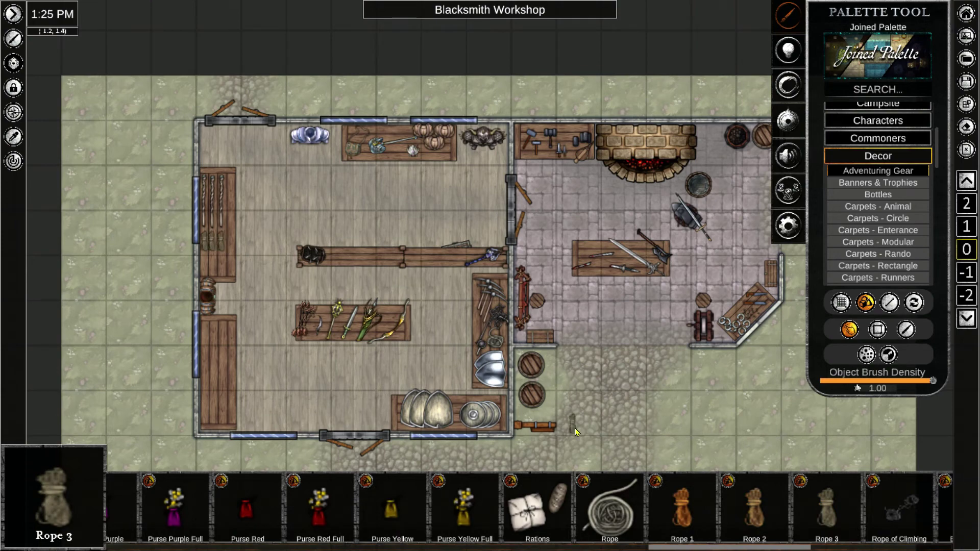
{"action": "scroll", "coordinate": [781, 506], "scroll_direction": "down", "scroll_amount": 5}
{"action": "left_click", "coordinate": [717, 506]}
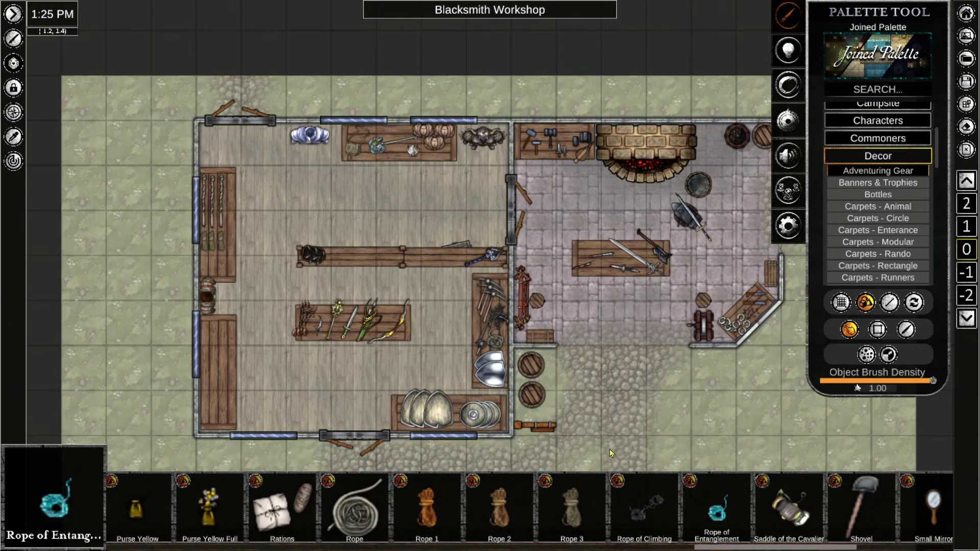
Place a Saddle of the Cavalier on the lower left-wall table and a Shovel beside the ropes on the upper left-wall table.
{"action": "left_click", "coordinate": [800, 526]}
{"action": "left_click", "coordinate": [213, 337]}
{"action": "left_click_drag", "start_coordinate": [213, 257], "coordinate": [241, 247]}
{"action": "scroll", "coordinate": [796, 516], "scroll_direction": "down", "scroll_amount": 3}
{"action": "left_click", "coordinate": [728, 513]}
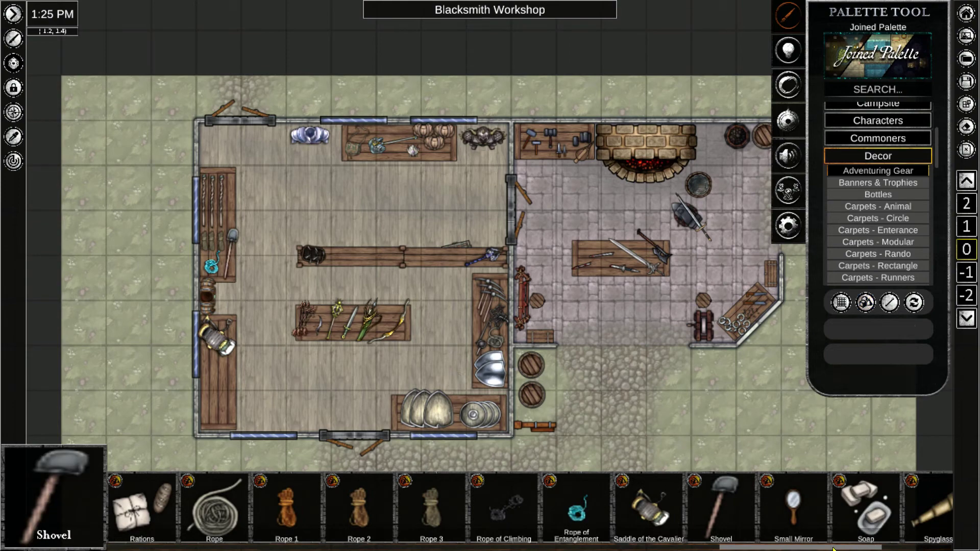
Add a Spyglass near the right end of the counter and brown and blue Waterskins on the right-wall table.
{"action": "scroll", "coordinate": [189, 358], "scroll_direction": "down", "scroll_amount": 3}
{"action": "left_click_drag", "start_coordinate": [785, 549], "coordinate": [812, 549]}
{"action": "left_click", "coordinate": [604, 510]}
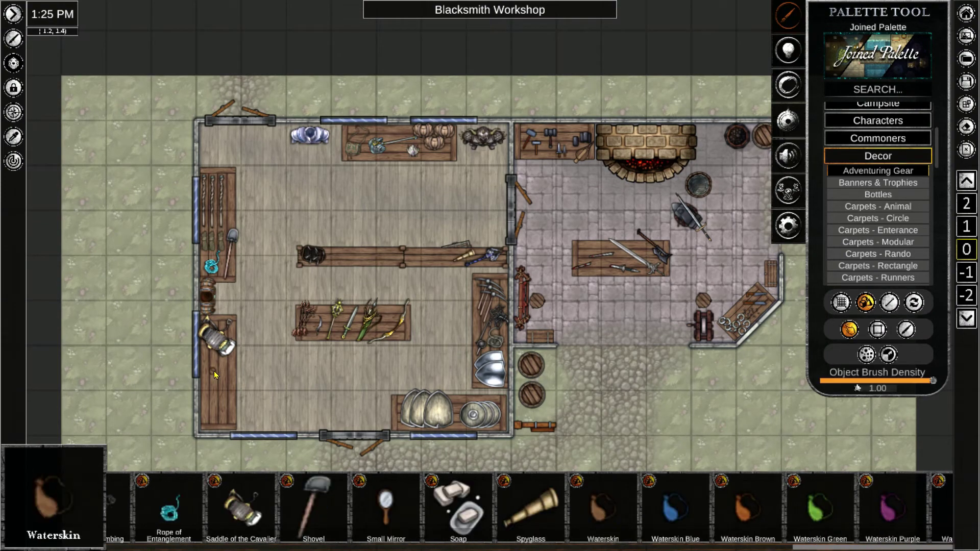
{"action": "left_click", "coordinate": [478, 334]}
{"action": "scroll", "coordinate": [798, 498], "scroll_direction": "down", "scroll_amount": 2}
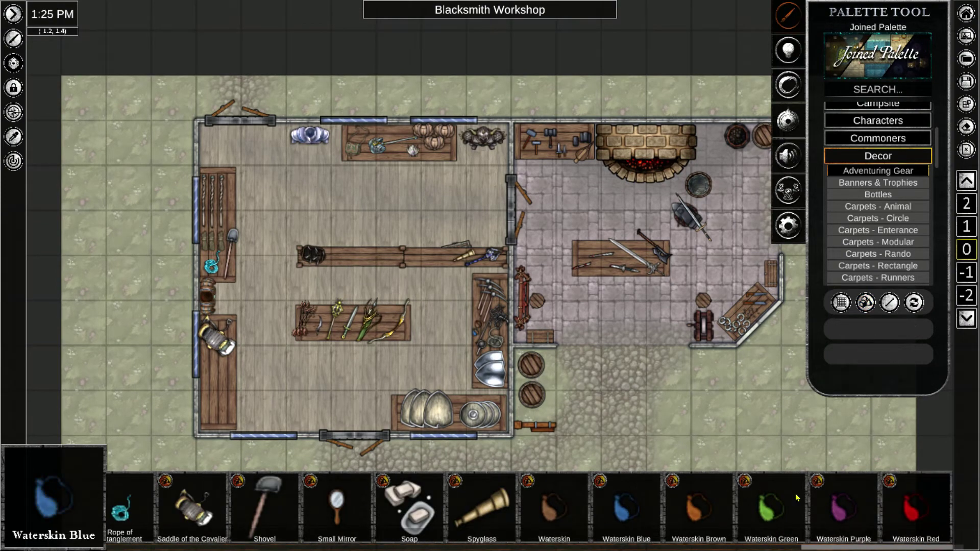
Place five red G-style glass bottles from Bottles on the counter beside the black tray at its left end.
{"action": "left_click", "coordinate": [880, 195]}
{"action": "scroll", "coordinate": [547, 549], "scroll_direction": "down", "scroll_amount": 5}
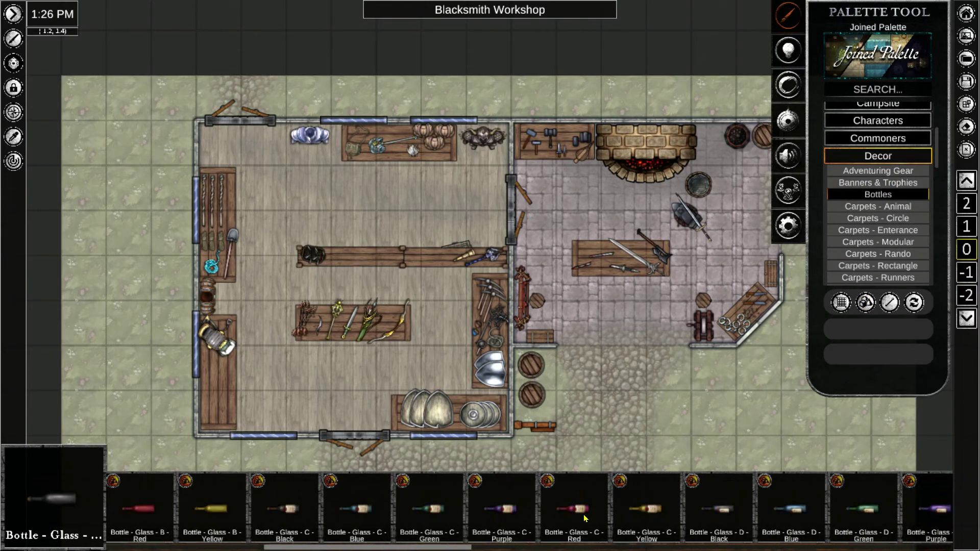
{"action": "scroll", "coordinate": [548, 549], "scroll_direction": "down", "scroll_amount": 10}
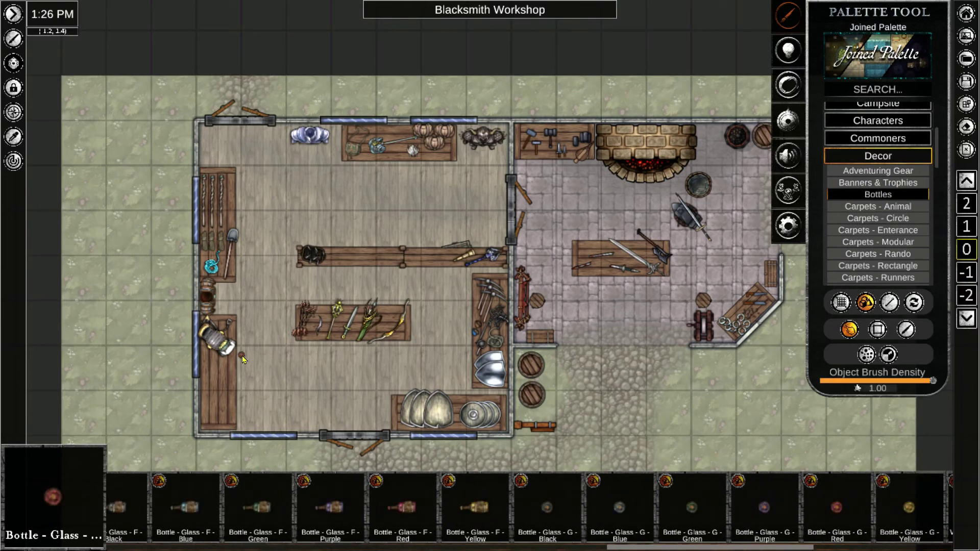
{"action": "right_click", "coordinate": [426, 286]}
Add an enlarged black rectangular rug with a red border around the central display table and layer it beneath the furniture.
{"action": "scroll", "coordinate": [741, 266], "scroll_direction": "down", "scroll_amount": 1}
{"action": "scroll", "coordinate": [878, 241], "scroll_direction": "down", "scroll_amount": 1}
{"action": "left_click", "coordinate": [910, 215]}
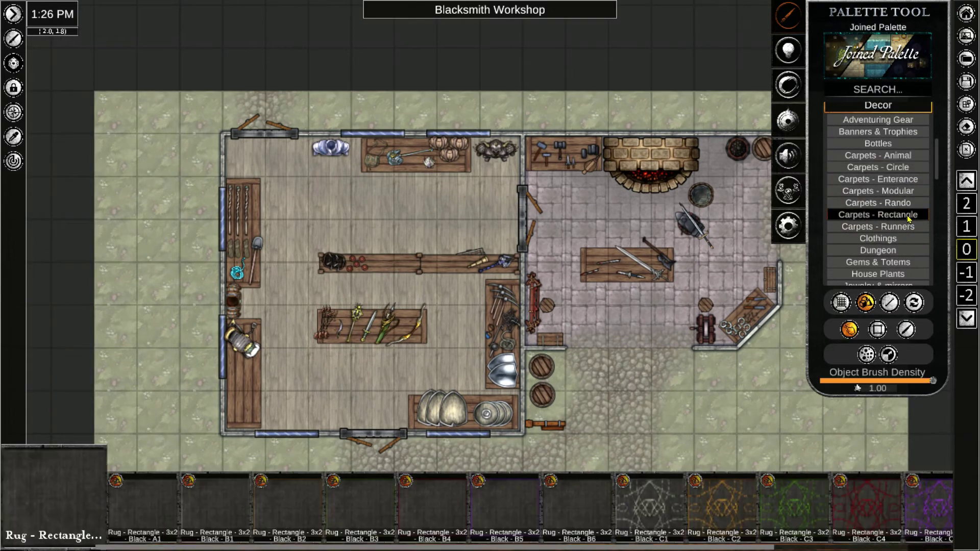
{"action": "left_click", "coordinate": [435, 503]}
{"action": "left_click", "coordinate": [331, 377]}
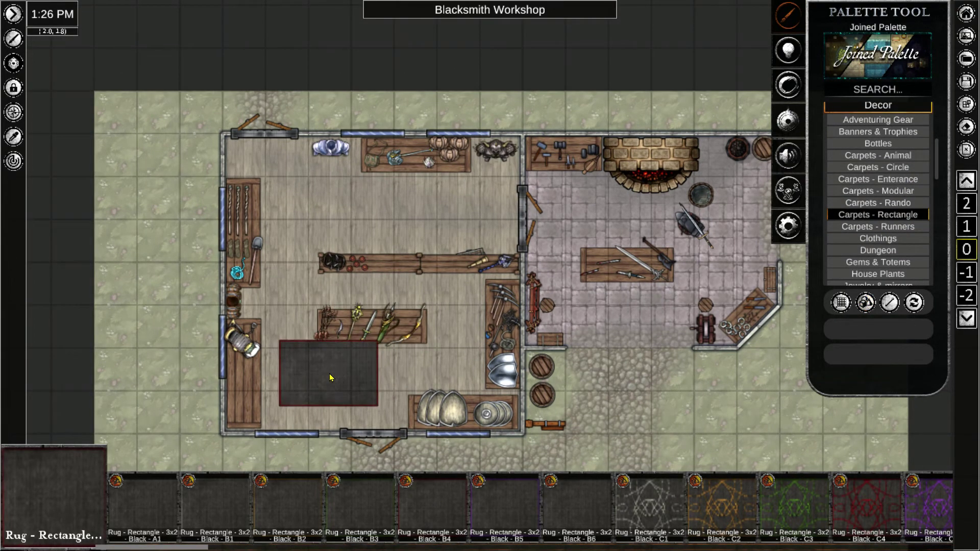
{"action": "left_click_drag", "start_coordinate": [331, 376], "coordinate": [374, 347]}
{"action": "left_click", "coordinate": [305, 295]}
{"action": "left_click", "coordinate": [666, 408]}
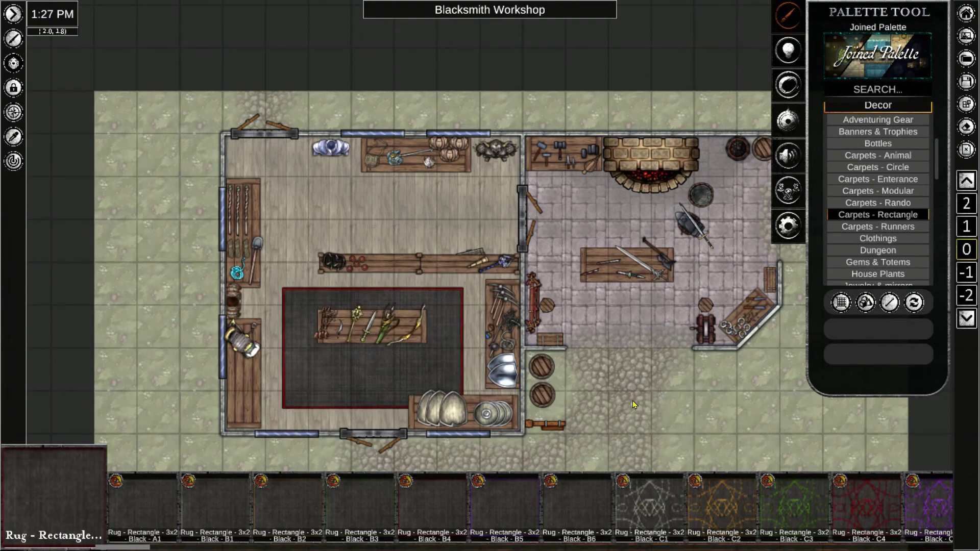
Place Bracers of Archery, Gloves of Swimming and Climbing, and Gauntlets of Ogre Power from Clothings on the lower left-wall table.
{"action": "left_click", "coordinate": [884, 236]}
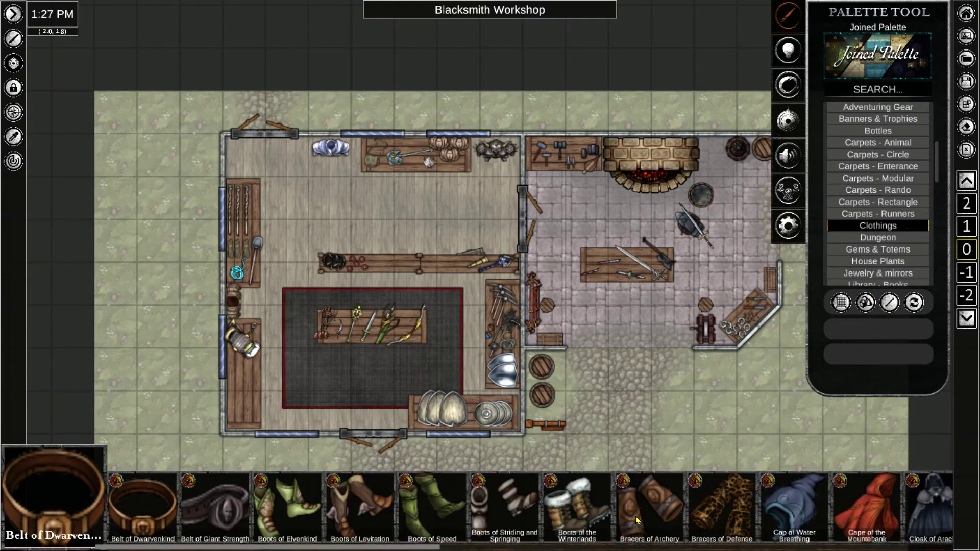
{"action": "left_click", "coordinate": [182, 507]}
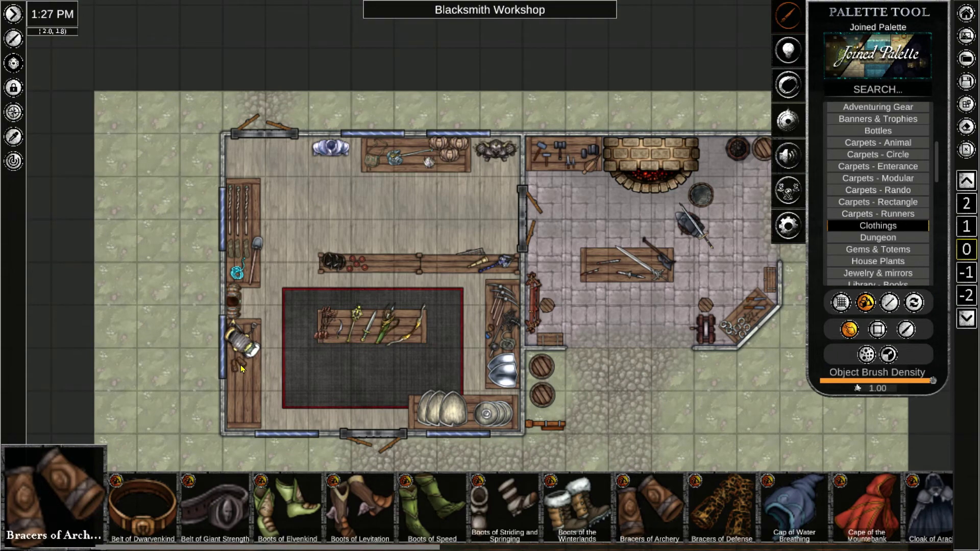
{"action": "scroll", "coordinate": [770, 518], "scroll_direction": "down", "scroll_amount": 10}
{"action": "left_click", "coordinate": [720, 506]}
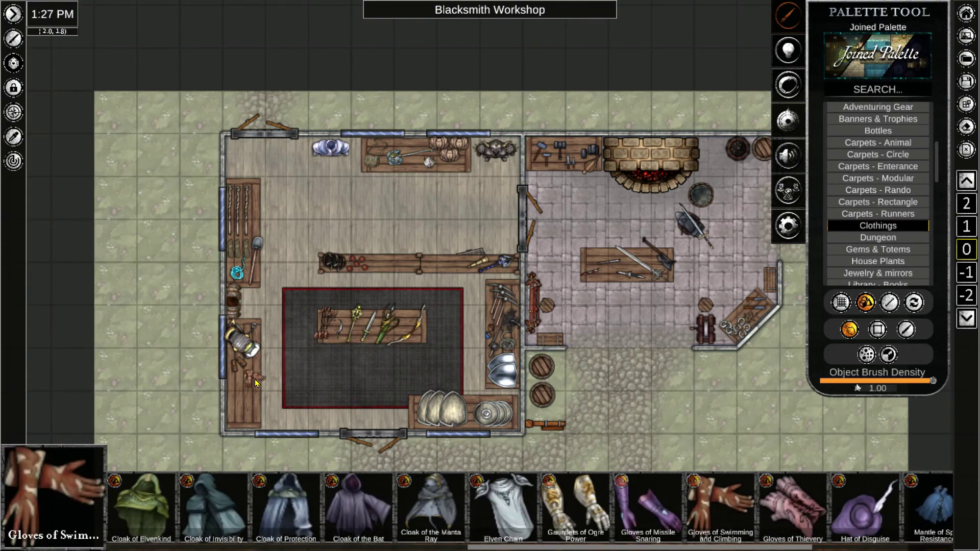
{"action": "left_click", "coordinate": [576, 503]}
{"action": "left_click", "coordinate": [244, 423]}
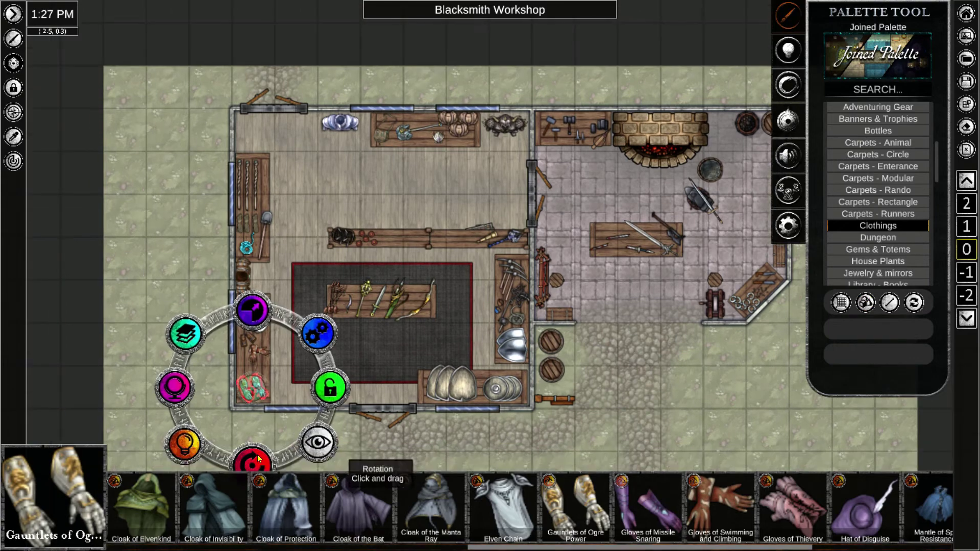
Rotate and regroup the gauntlets, gloves and bracers neatly at the bottom end of the lower left-wall table.
{"action": "left_click_drag", "start_coordinate": [252, 463], "coordinate": [375, 416]}
{"action": "left_click_drag", "start_coordinate": [254, 396], "coordinate": [254, 397]}
{"action": "left_click_drag", "start_coordinate": [259, 359], "coordinate": [253, 375]}
{"action": "left_click_drag", "start_coordinate": [253, 350], "coordinate": [265, 366]}
{"action": "left_click_drag", "start_coordinate": [251, 462], "coordinate": [278, 367]}
{"action": "scroll", "coordinate": [265, 357], "scroll_direction": "up", "scroll_amount": 5}
{"action": "left_click_drag", "start_coordinate": [278, 448], "coordinate": [294, 441]}
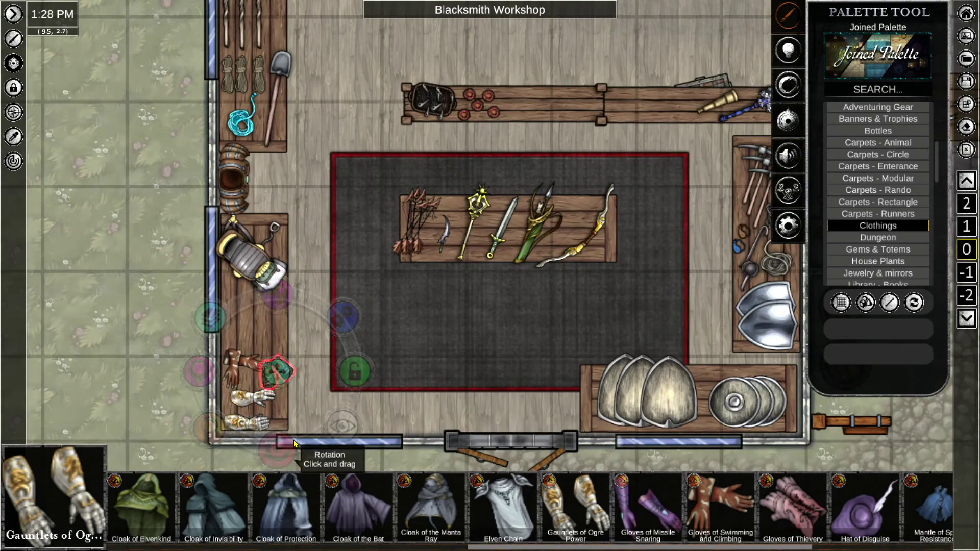
{"action": "left_click", "coordinate": [340, 366]}
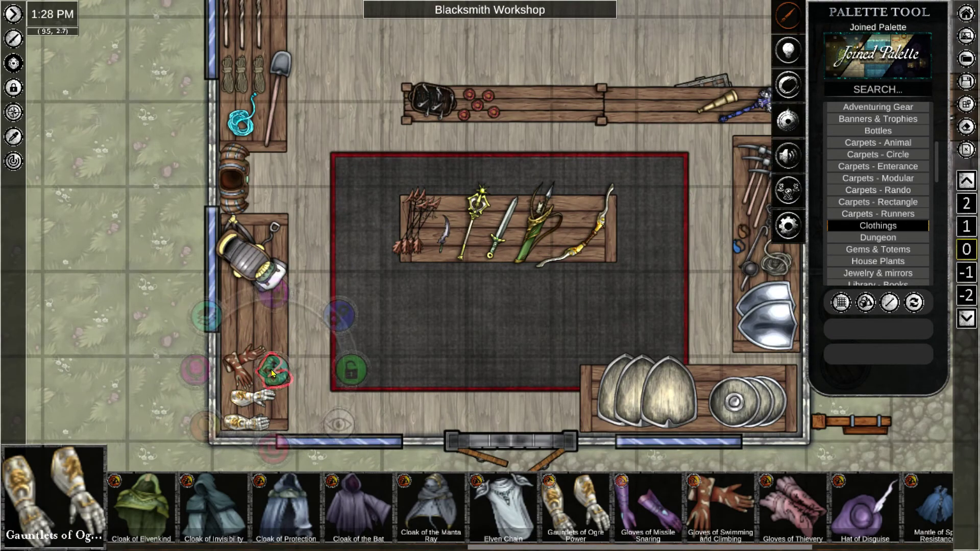
Place a Hat of Disguise on the barrel between the two left-wall tables and turn it so the feather points up.
{"action": "scroll", "coordinate": [575, 510], "scroll_direction": "down", "scroll_amount": 5}
{"action": "left_click", "coordinate": [524, 516]}
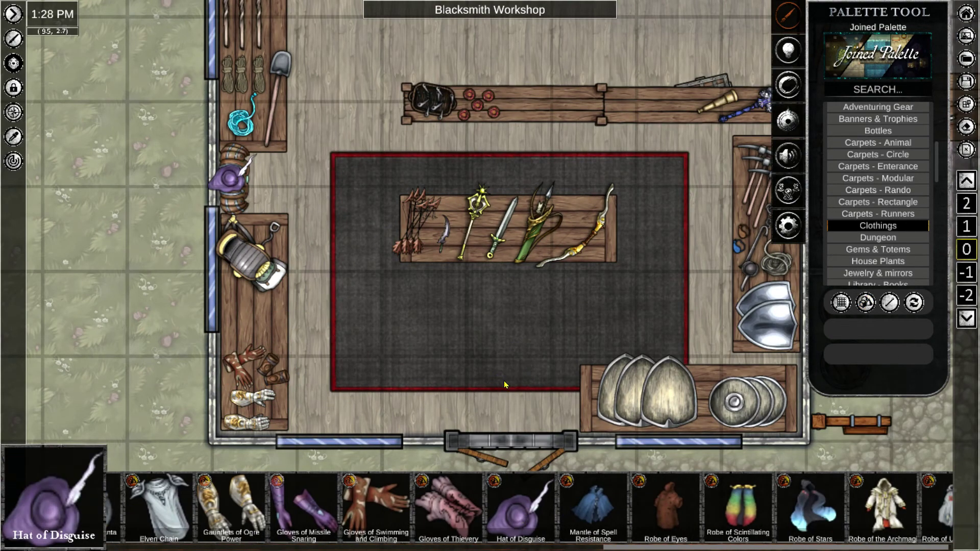
{"action": "left_click", "coordinate": [229, 176]}
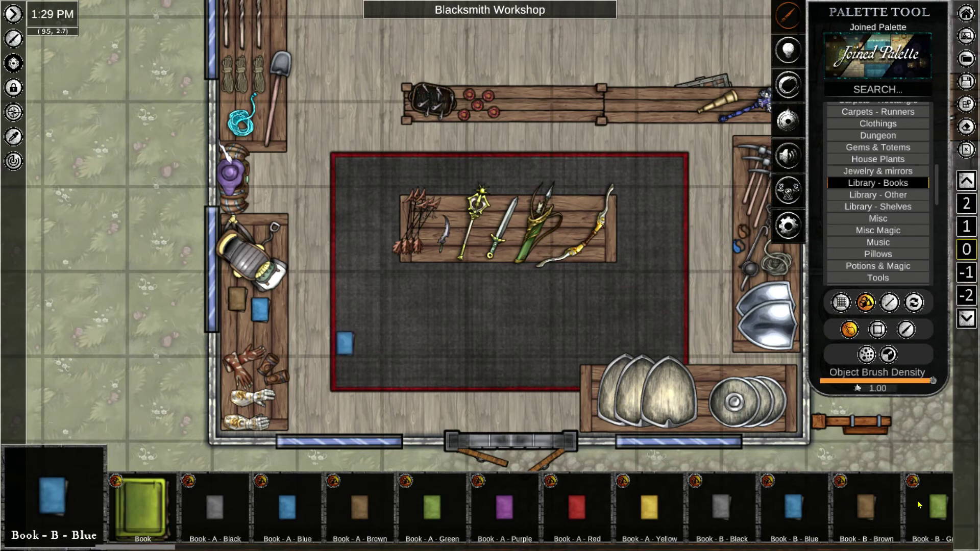
Arrange blue, brown and green books from Library - Books in a group below the saddle on the lower left-wall table.
{"action": "left_click", "coordinate": [236, 310]}
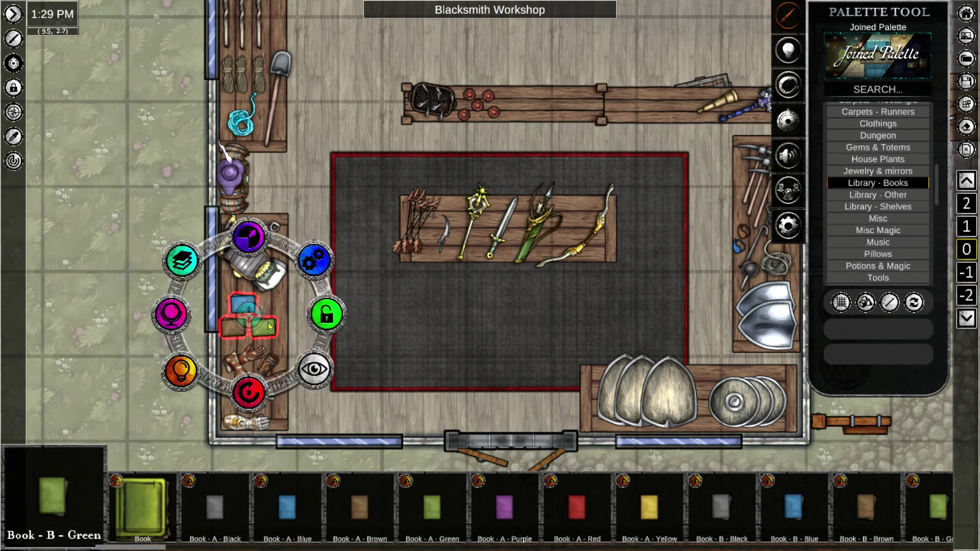
{"action": "scroll", "coordinate": [375, 357], "scroll_direction": "down", "scroll_amount": 2}
{"action": "scroll", "coordinate": [335, 217], "scroll_direction": "up", "scroll_amount": 3}
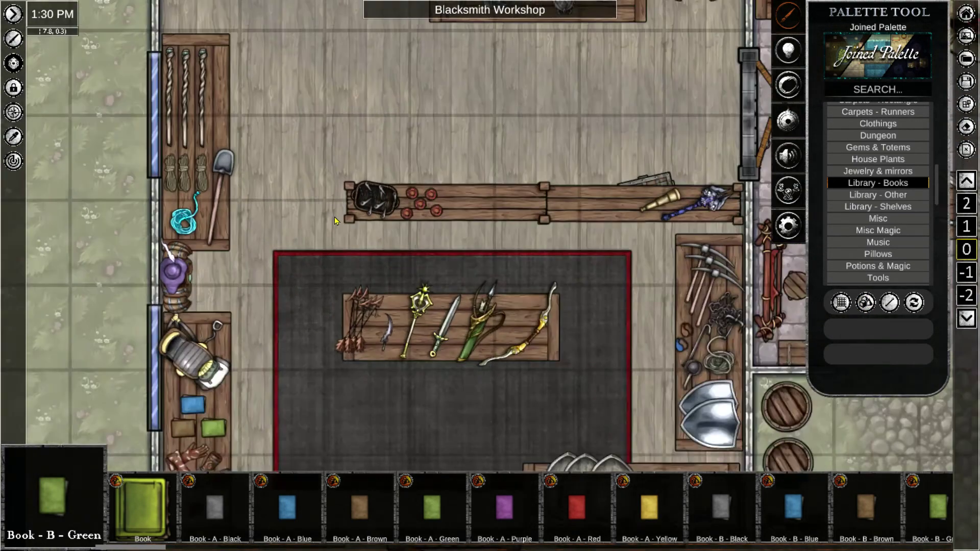
{"action": "left_click", "coordinate": [388, 260]}
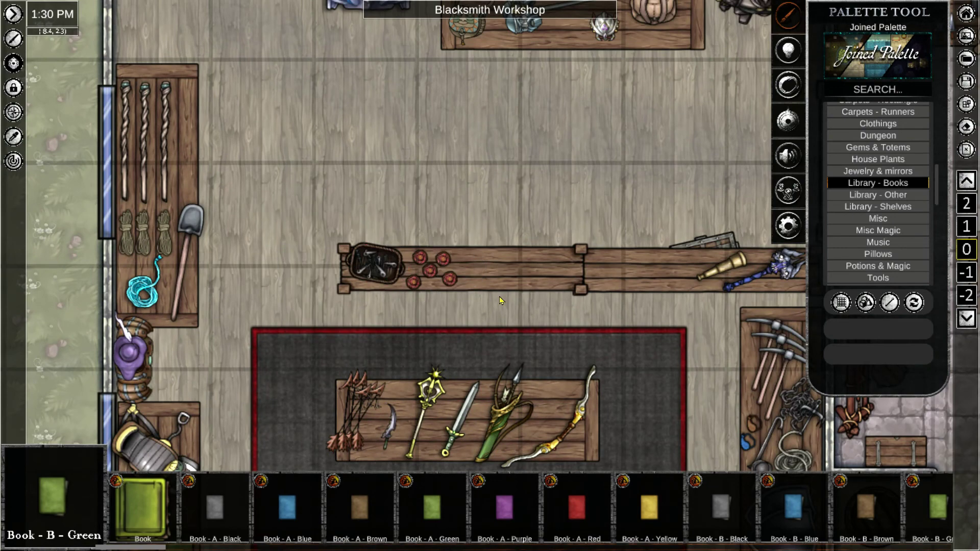
Place a human male blacksmith from the Commoners assets between the forge and the work table and rotate him.
{"action": "scroll", "coordinate": [537, 333], "scroll_direction": "down", "scroll_amount": 4}
{"action": "scroll", "coordinate": [526, 281], "scroll_direction": "down", "scroll_amount": 2}
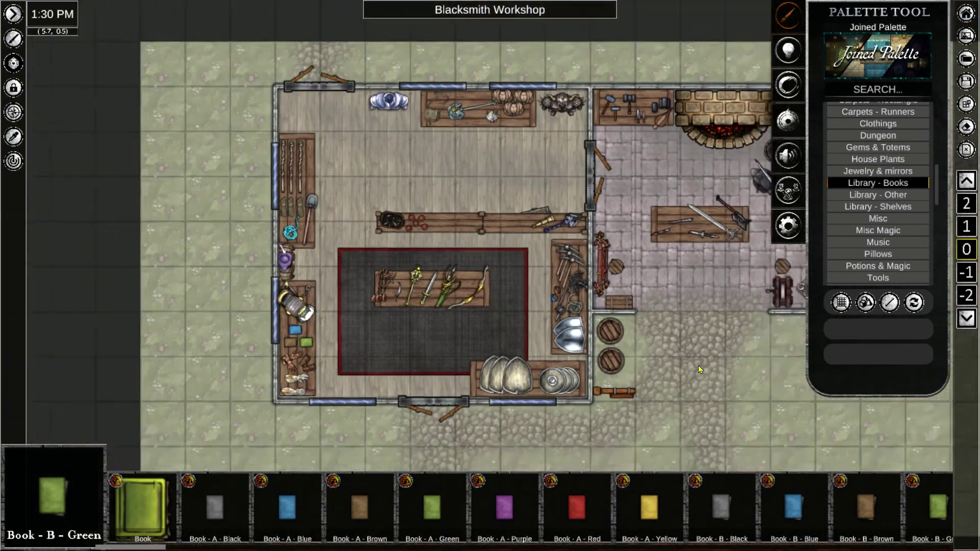
{"action": "key", "text": "d"}
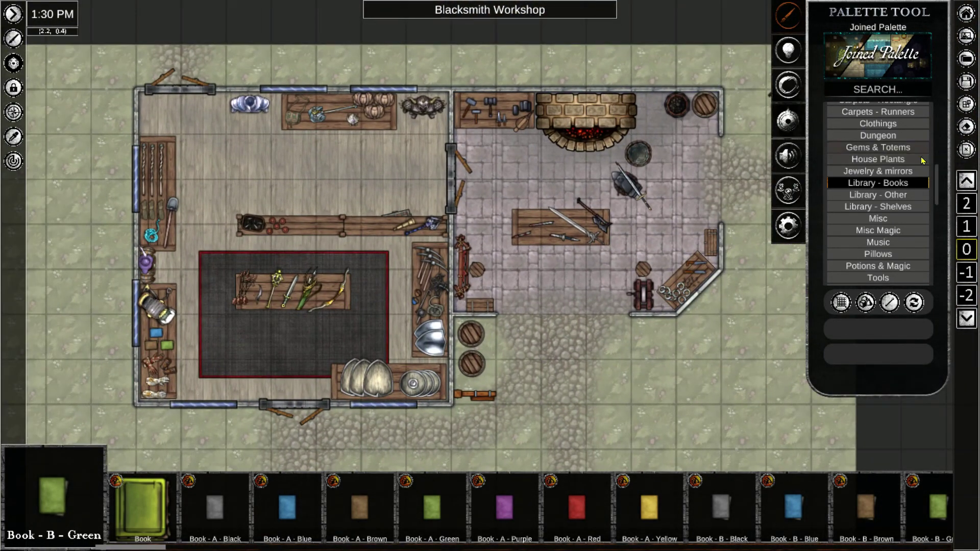
{"action": "scroll", "coordinate": [923, 160], "scroll_direction": "up", "scroll_amount": 5}
{"action": "left_click", "coordinate": [908, 138]}
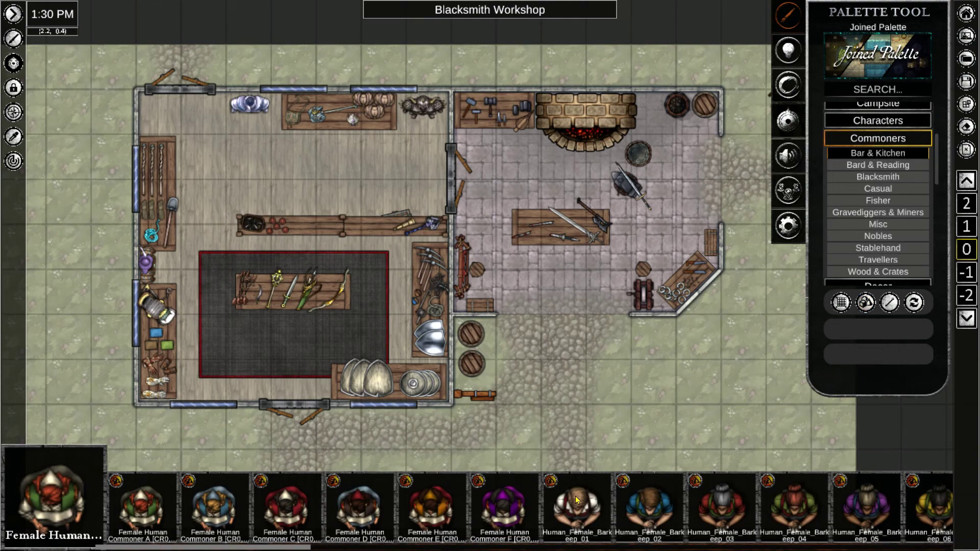
{"action": "left_click", "coordinate": [877, 177]}
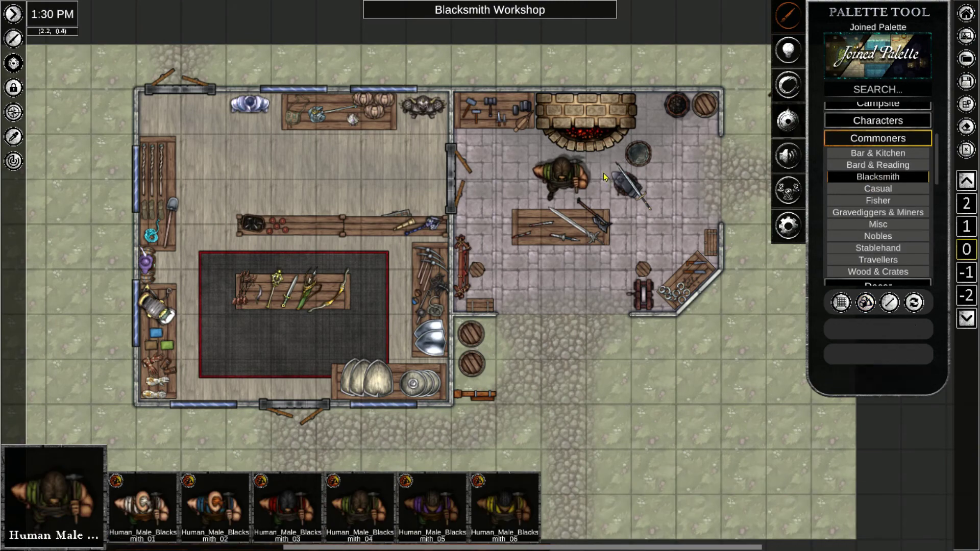
{"action": "left_click", "coordinate": [569, 181]}
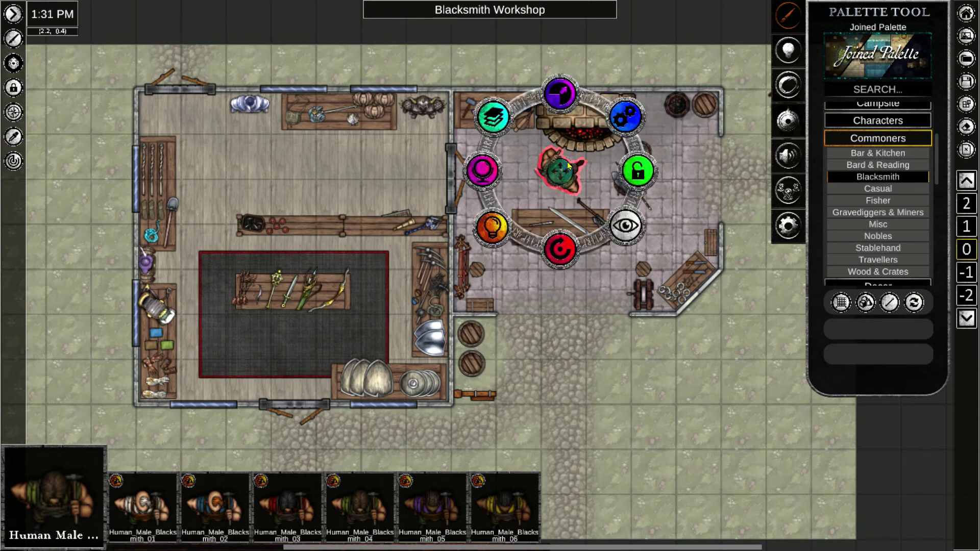
Place an Elf Female Commoner from the Casual commoners behind the shop counter as the shopkeeper.
{"action": "left_click", "coordinate": [898, 189]}
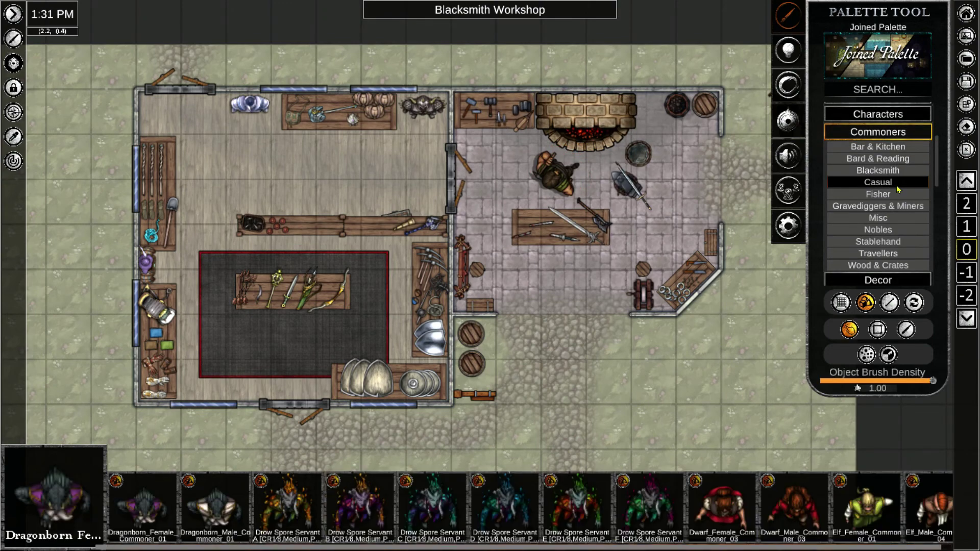
{"action": "scroll", "coordinate": [648, 504], "scroll_direction": "down", "scroll_amount": 4}
{"action": "left_click", "coordinate": [638, 504]}
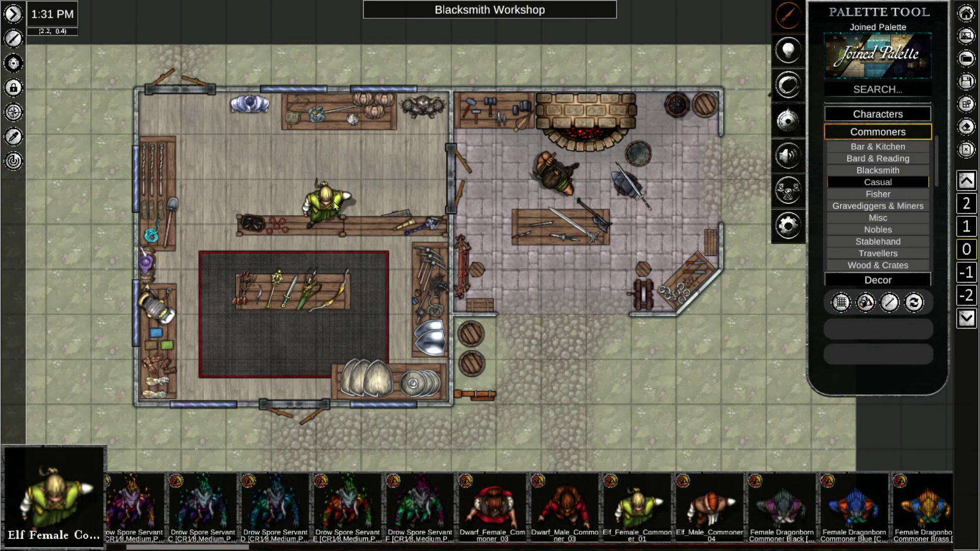
{"action": "right_click", "coordinate": [333, 217]}
{"action": "right_click", "coordinate": [331, 210]}
{"action": "left_click", "coordinate": [258, 148]}
{"action": "left_click", "coordinate": [403, 200]}
{"action": "scroll", "coordinate": [663, 343], "scroll_direction": "down", "scroll_amount": 1}
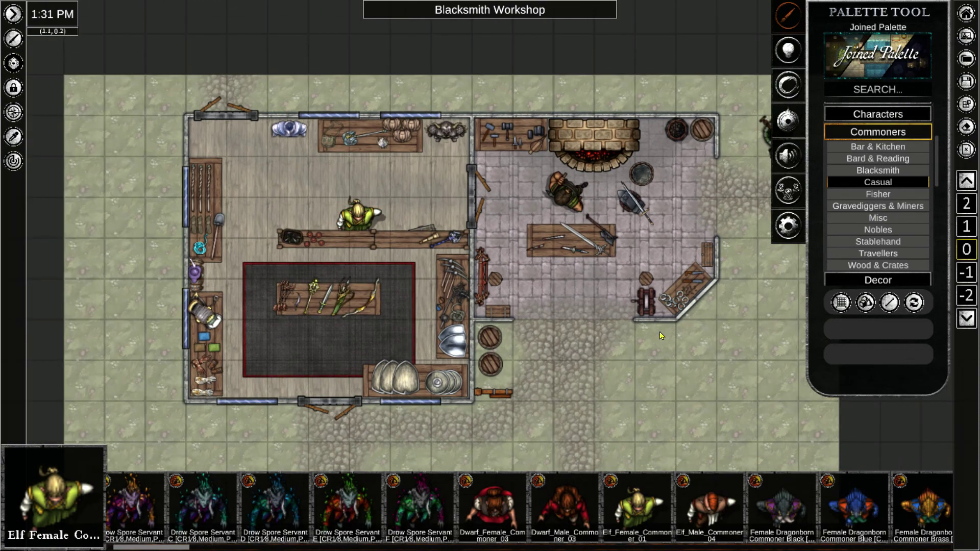
Place the purple-haired Female Gnome Commoner from the Casual commoners in front of the shop counter as a customer facing the shopkeeper.
{"action": "scroll", "coordinate": [903, 213], "scroll_direction": "down", "scroll_amount": 1}
{"action": "left_click", "coordinate": [895, 253]}
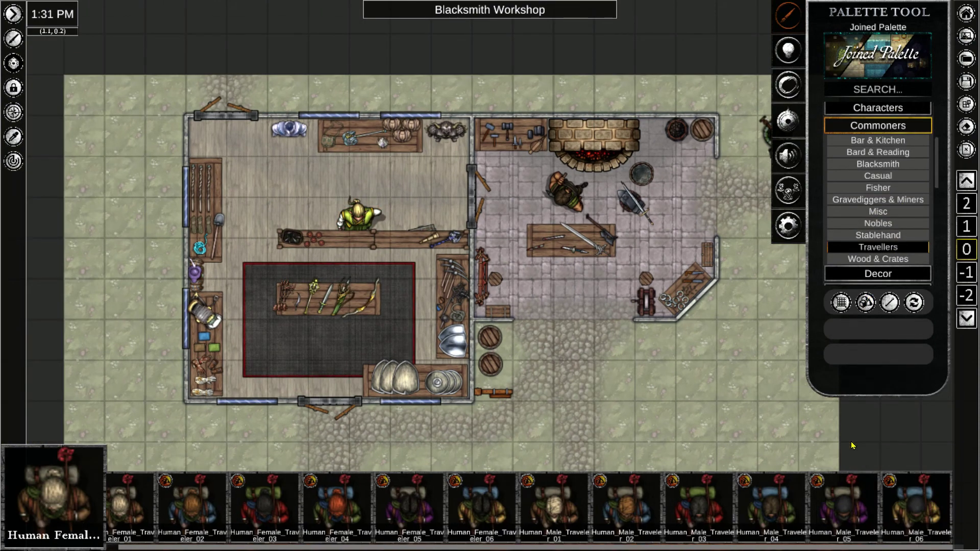
{"action": "scroll", "coordinate": [641, 529], "scroll_direction": "down", "scroll_amount": 3}
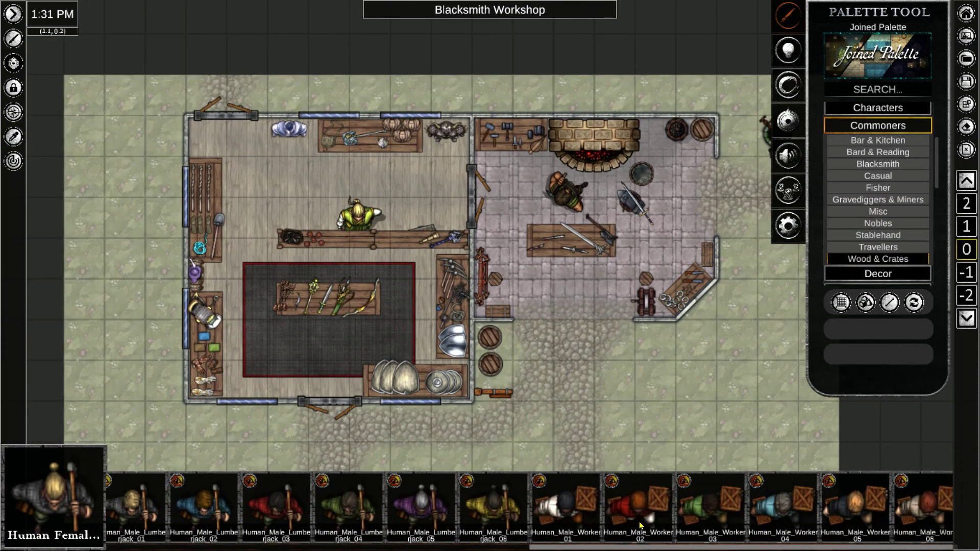
{"action": "left_click", "coordinate": [903, 211]}
{"action": "left_click", "coordinate": [899, 175]}
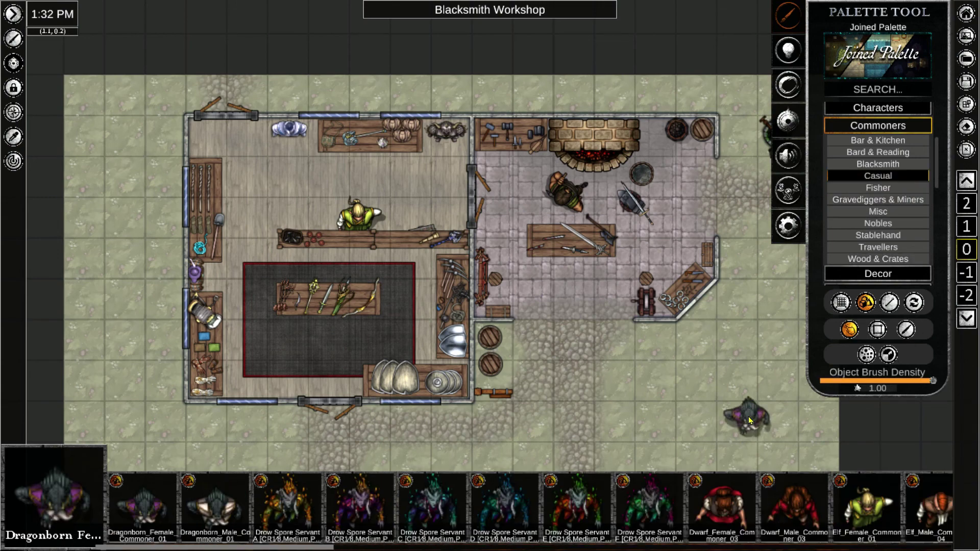
{"action": "scroll", "coordinate": [631, 494], "scroll_direction": "down", "scroll_amount": 3}
{"action": "scroll", "coordinate": [631, 494], "scroll_direction": "down", "scroll_amount": 6}
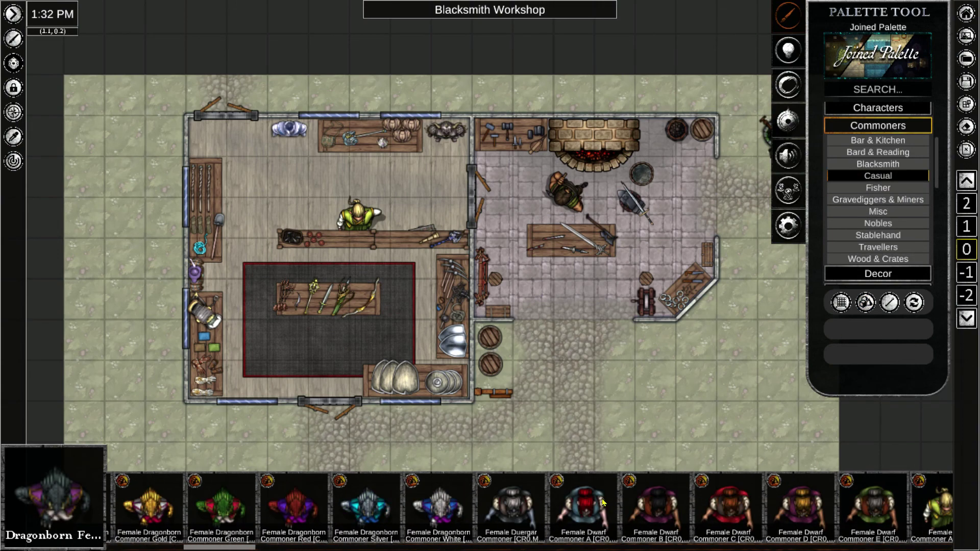
{"action": "left_click", "coordinate": [807, 508]}
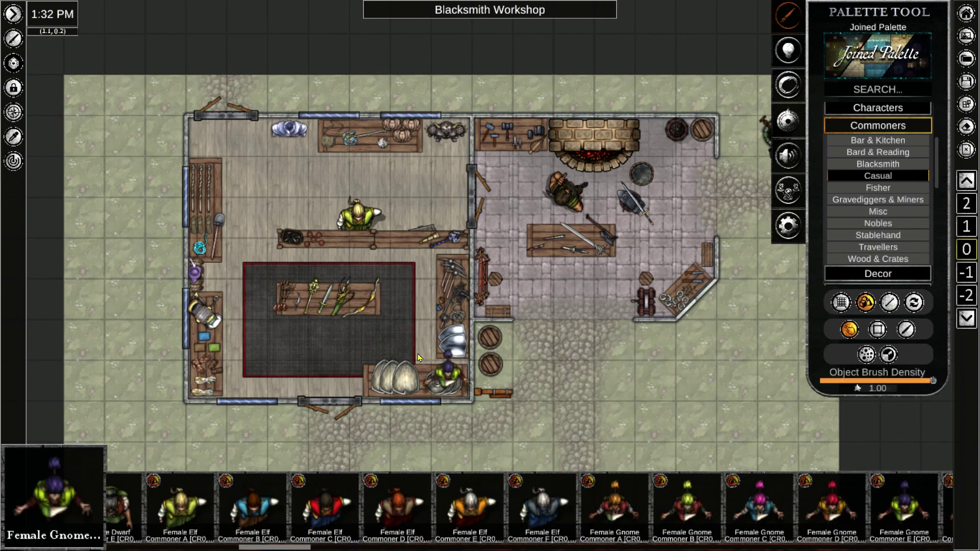
{"action": "left_click", "coordinate": [358, 260]}
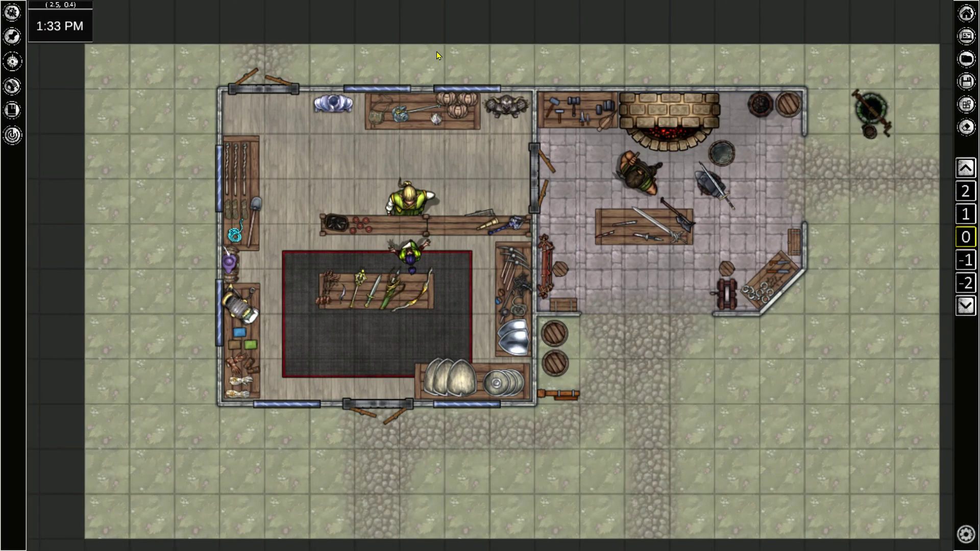
{"action": "left_click_drag", "start_coordinate": [606, 47], "coordinate": [607, 58]}
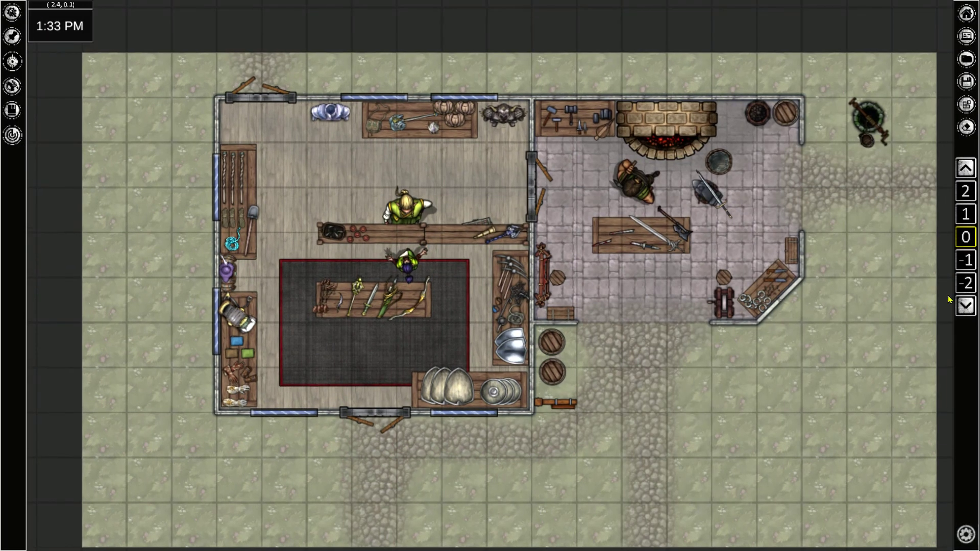
{"action": "scroll", "coordinate": [605, 356], "scroll_direction": "up", "scroll_amount": 3}
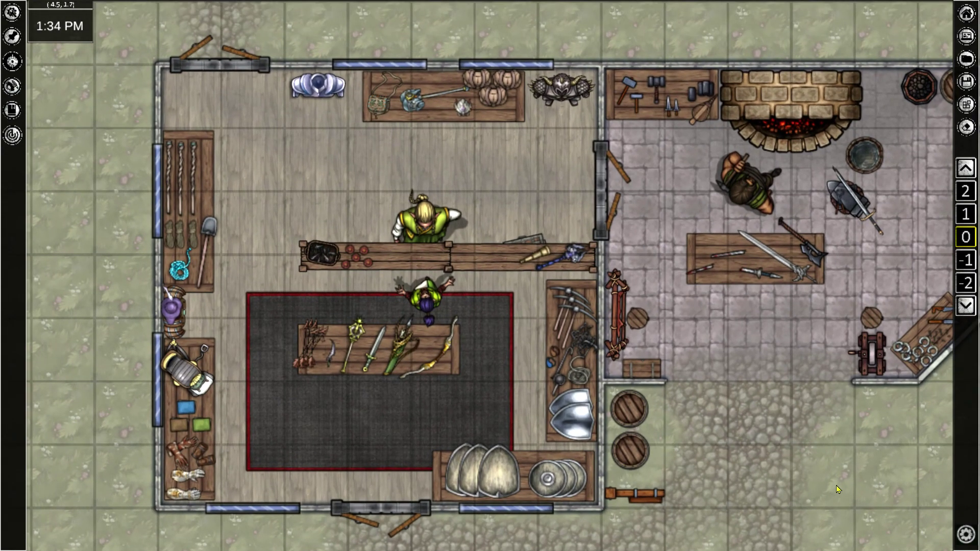
{"action": "left_click_drag", "start_coordinate": [838, 489], "coordinate": [709, 470]}
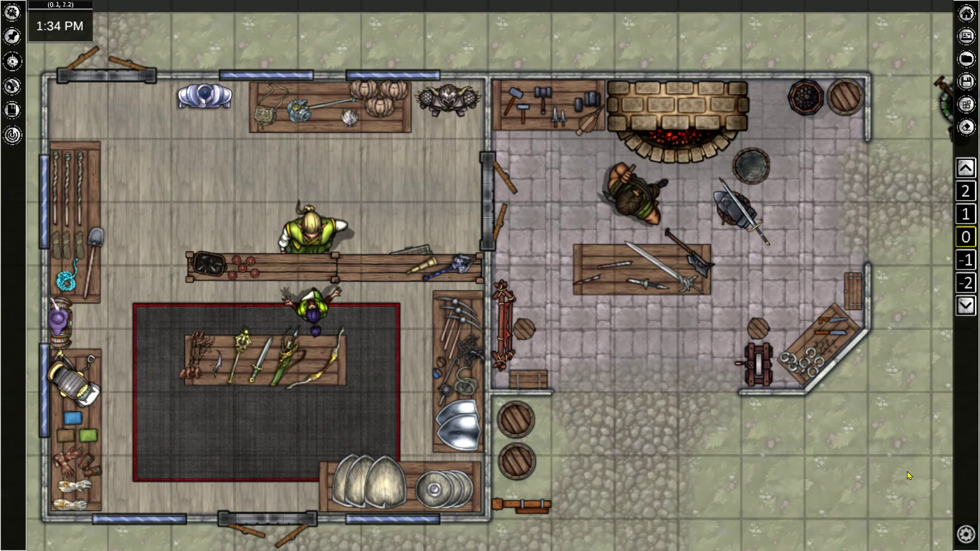